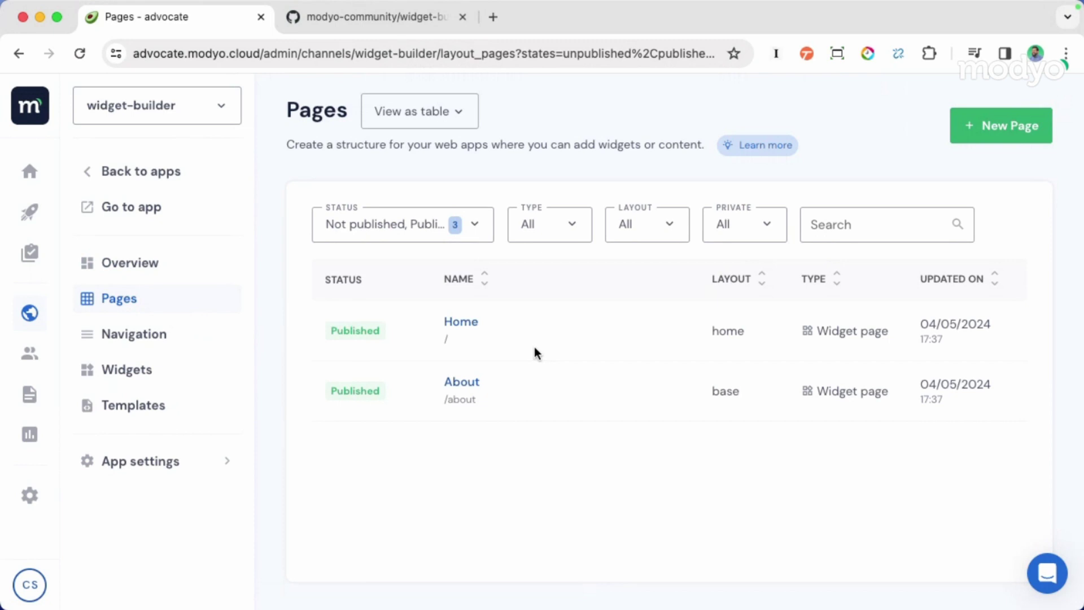
- Examine the HTML code of the Main Section widget on the Home page in the full-screen editor
left_click(463, 322)
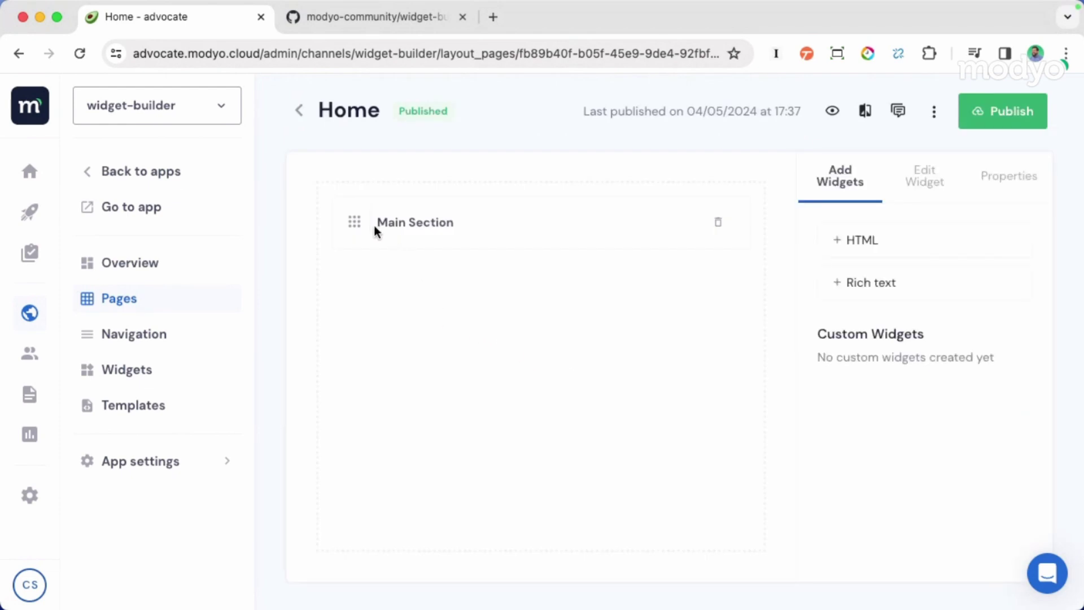
left_click(417, 222)
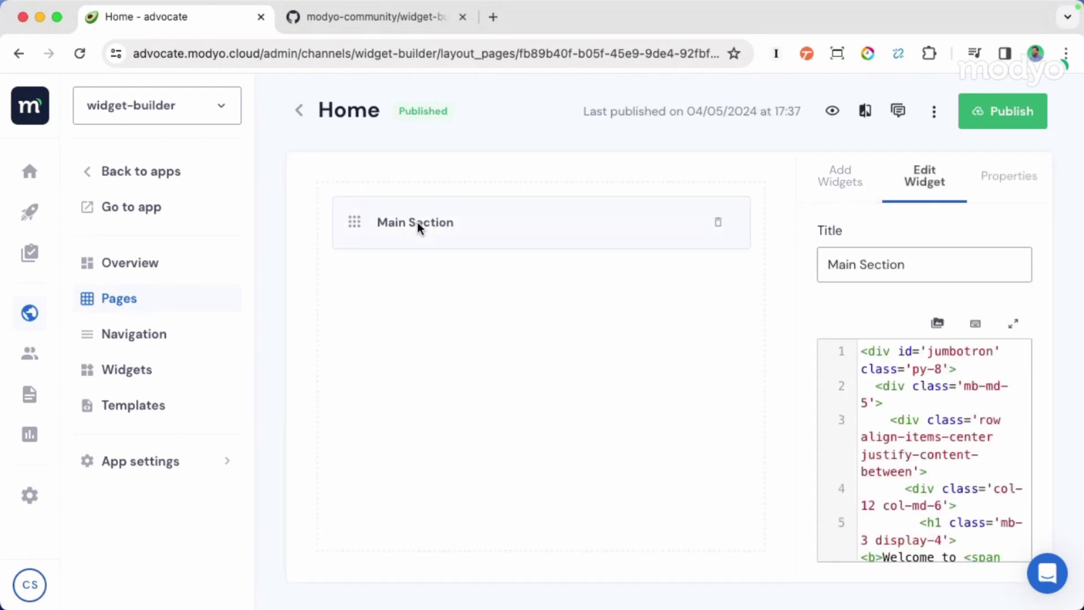
left_click_drag(861, 350, 971, 522)
left_click(1013, 323)
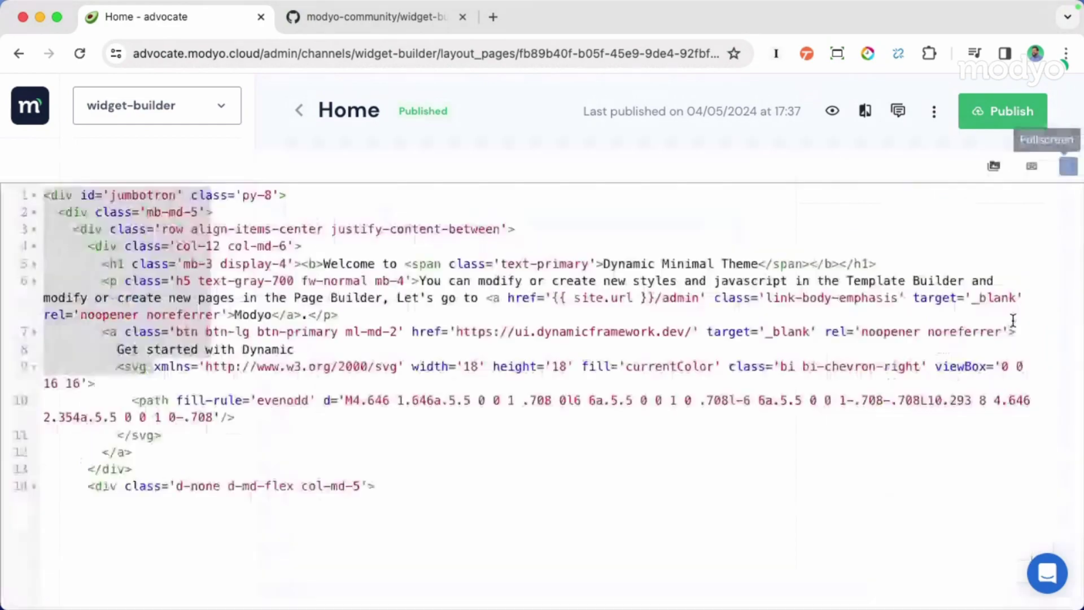
left_click(404, 418)
scroll(368, 462, "down", 3)
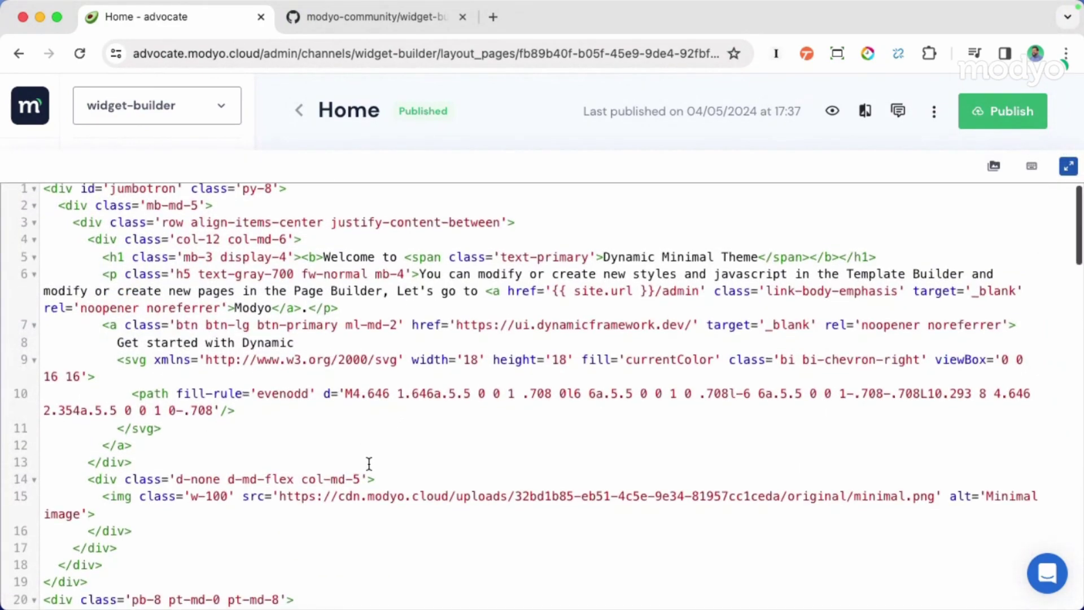
scroll(369, 463, "down", 10)
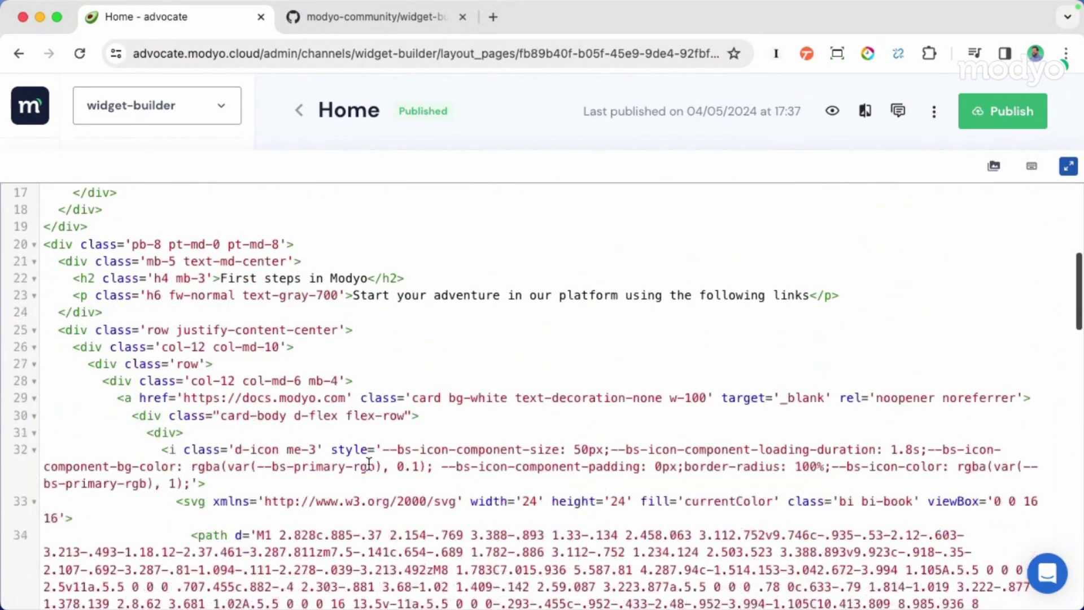
scroll(369, 463, "up", 12)
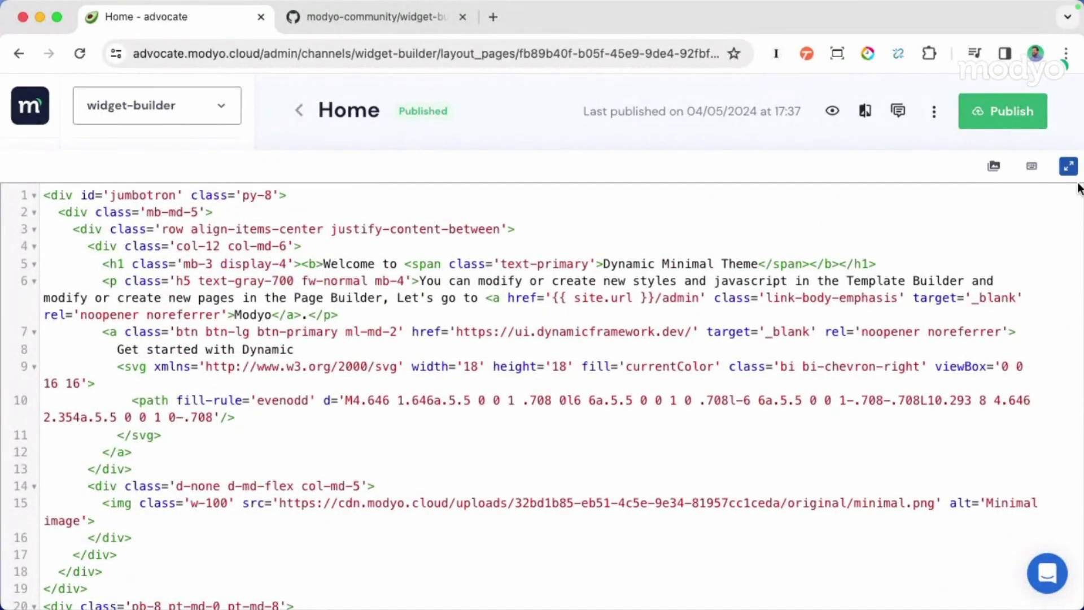
left_click(1068, 167)
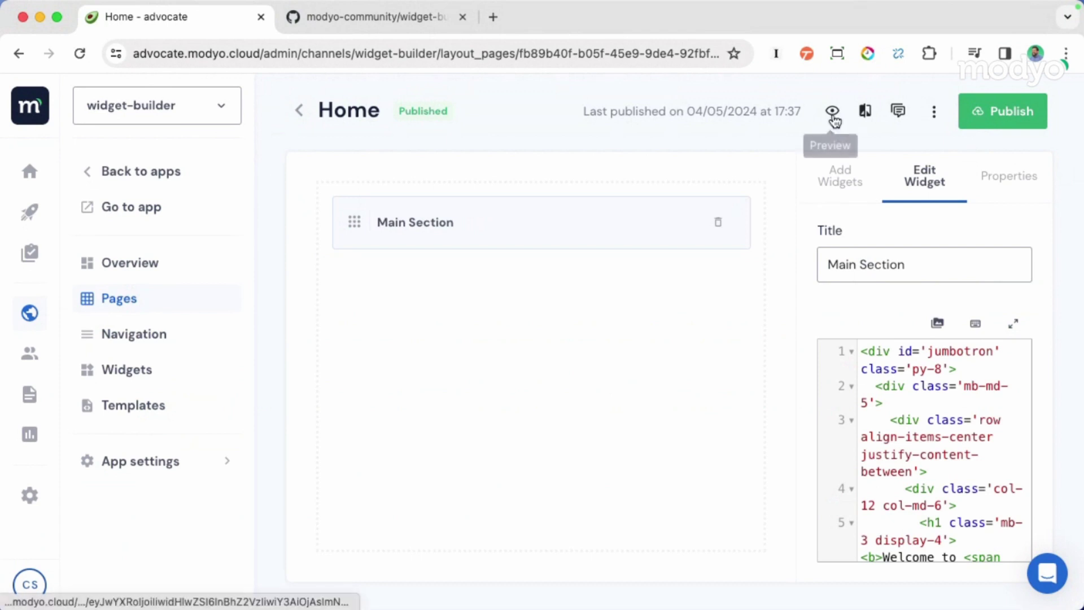
- Preview the Home page and look at its welcome heading and introductory paragraph
left_click(833, 113)
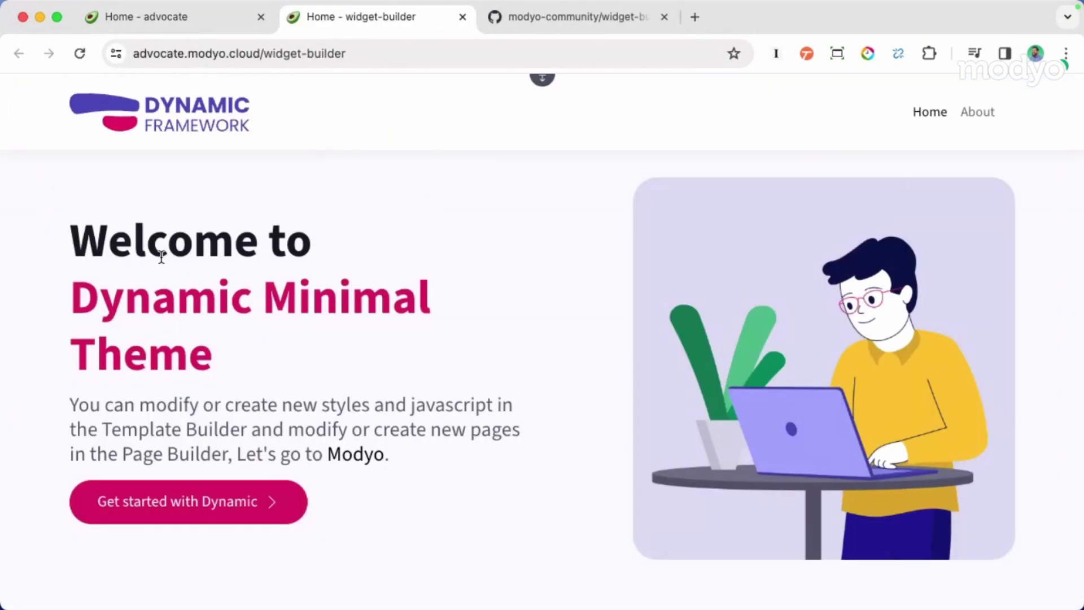
left_click_drag(79, 232, 395, 460)
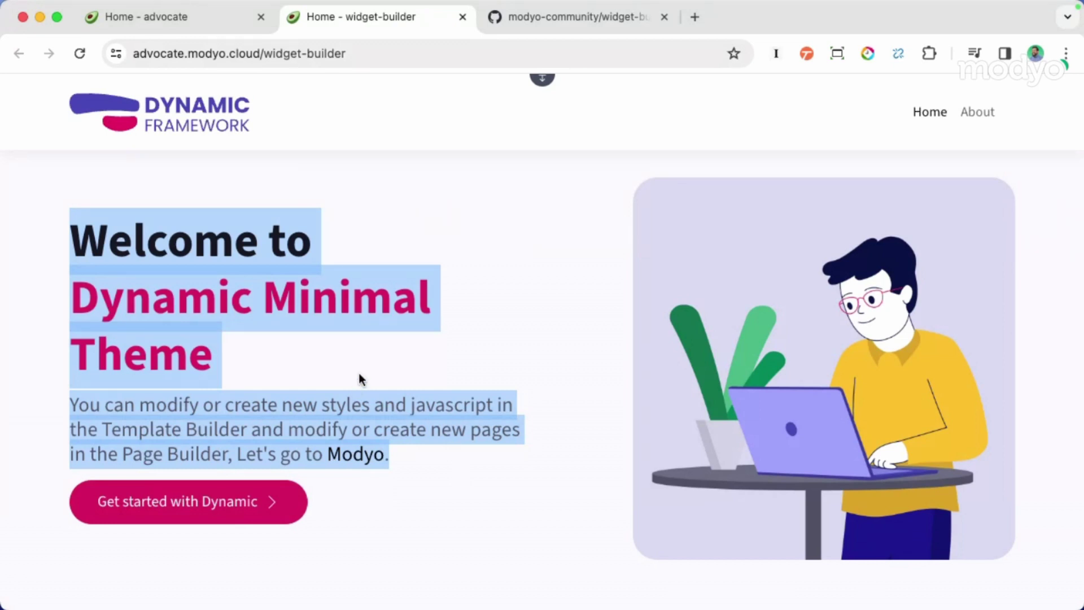
left_click(280, 176)
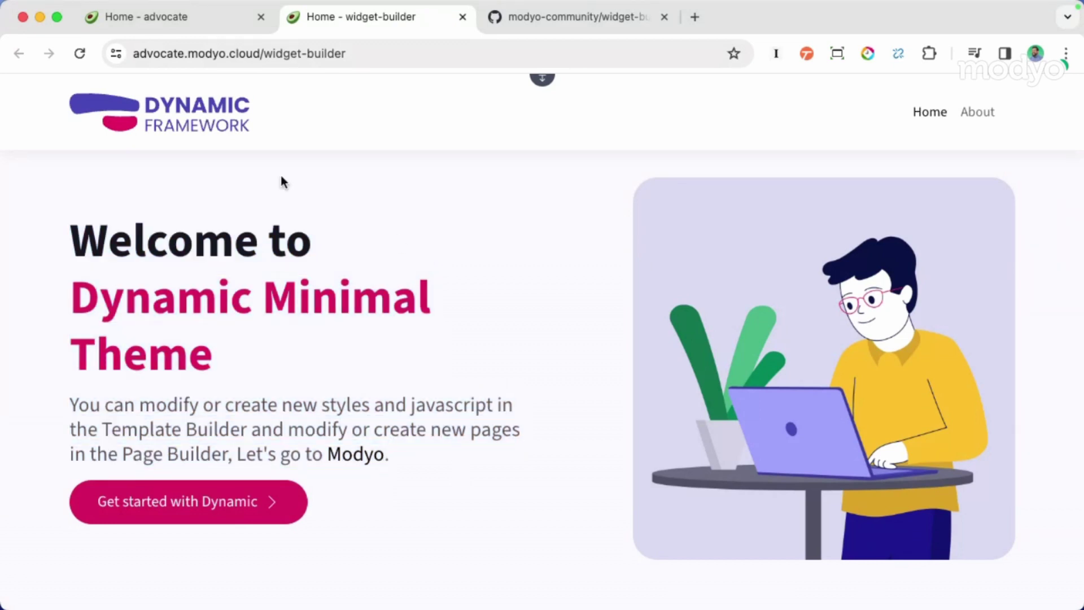
- Return to the admin site and create a new widget named header in the widget-builder app
left_click(169, 17)
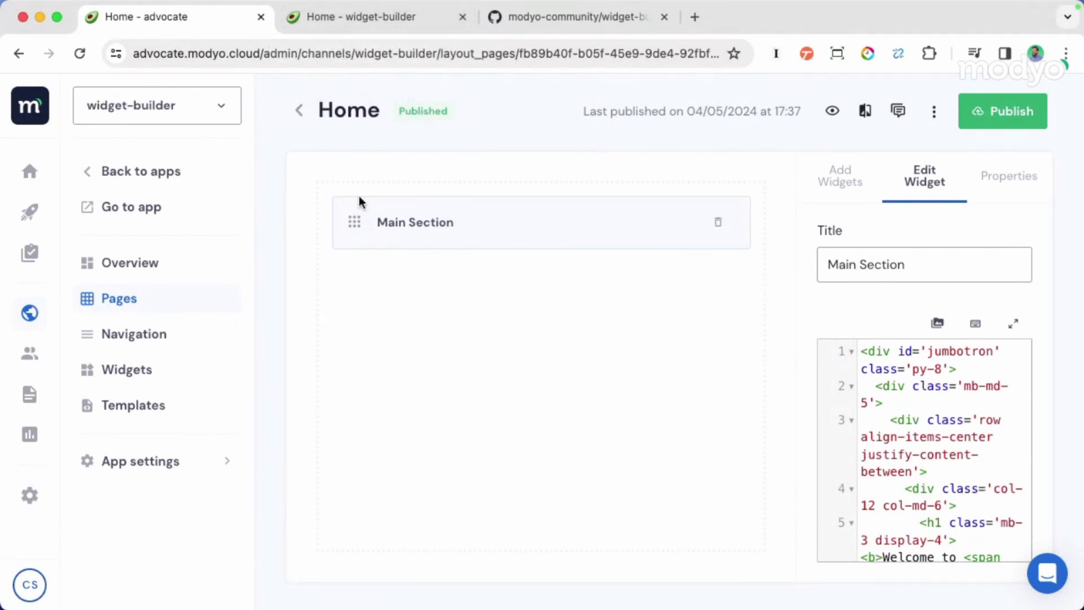
left_click(301, 111)
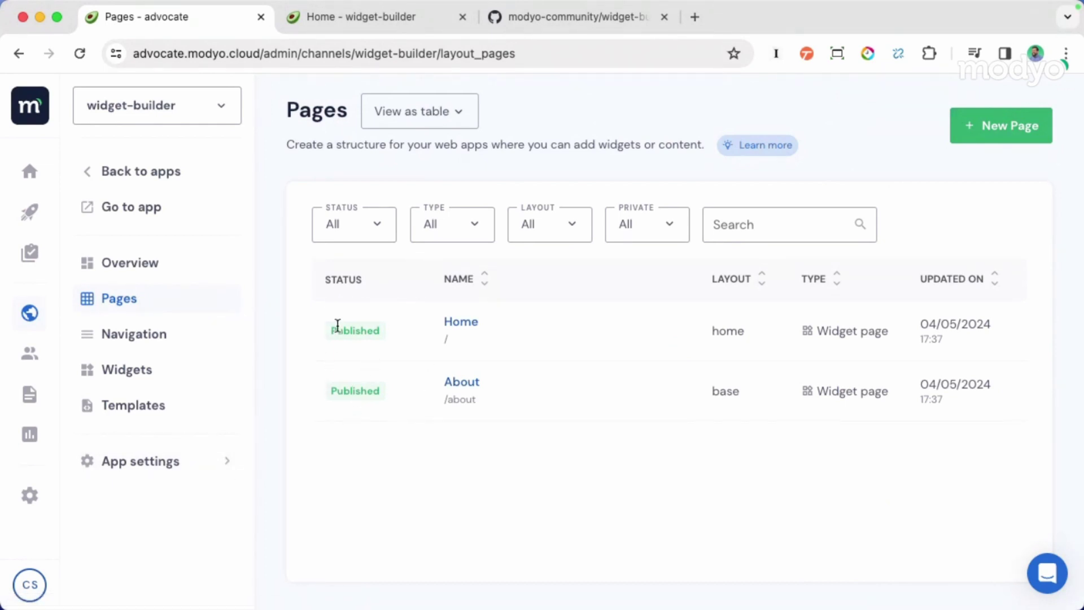
left_click(119, 381)
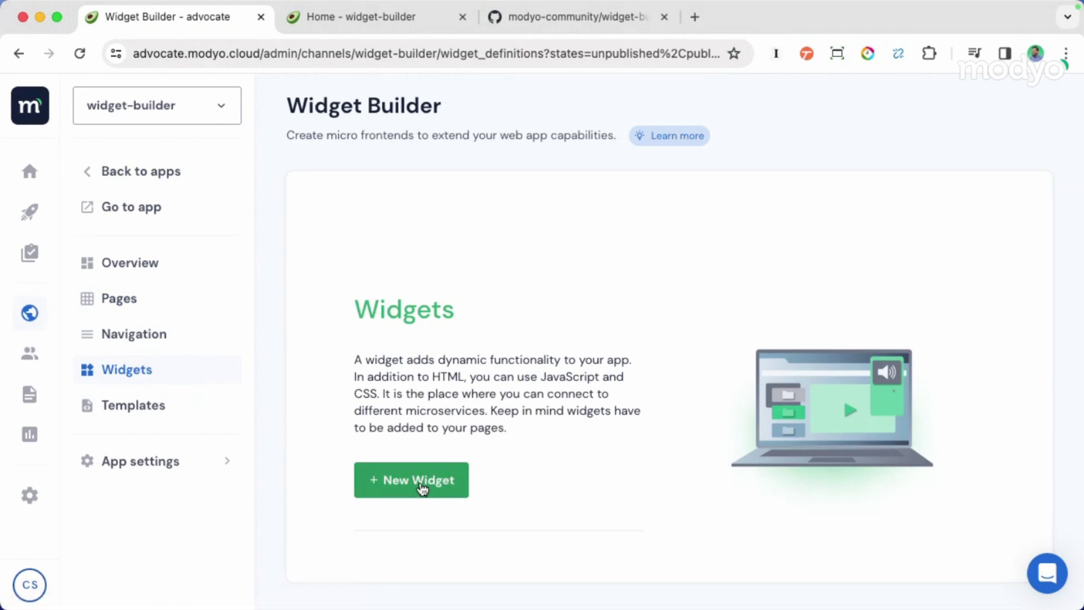
left_click(421, 487)
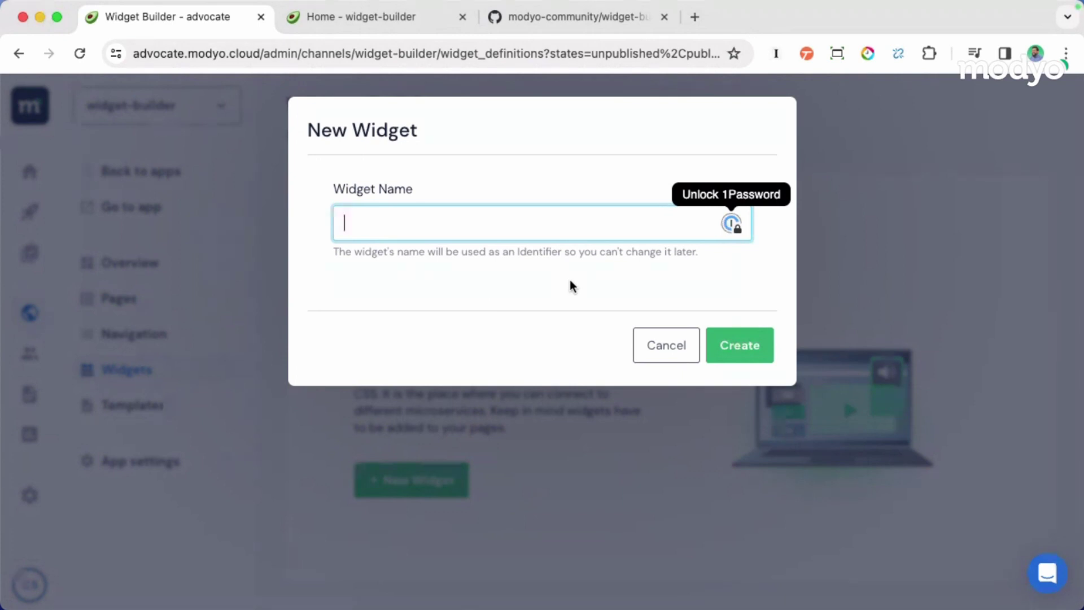
type("header")
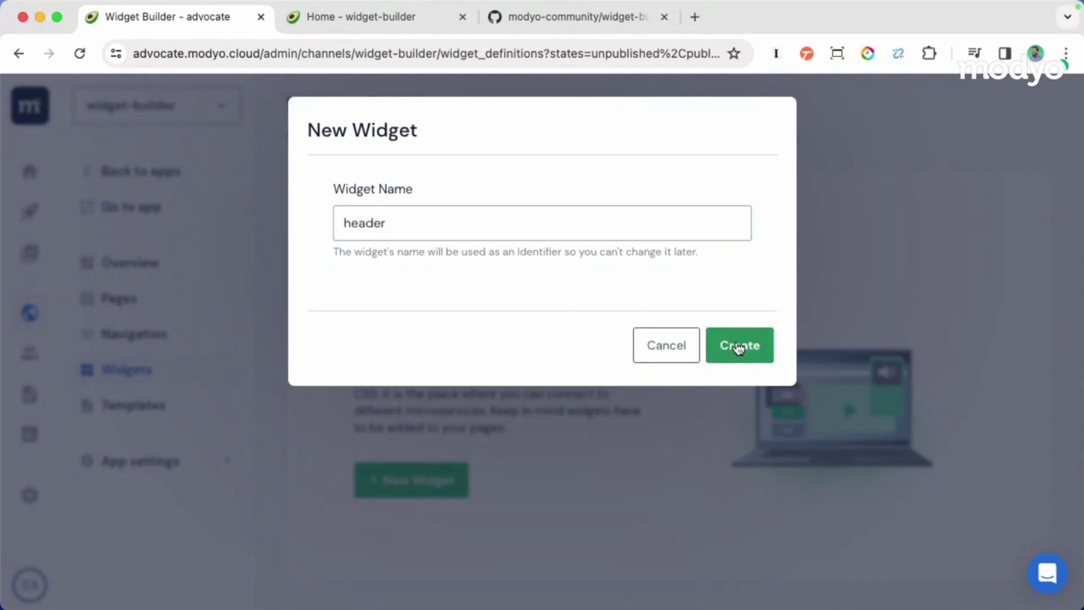
left_click(738, 347)
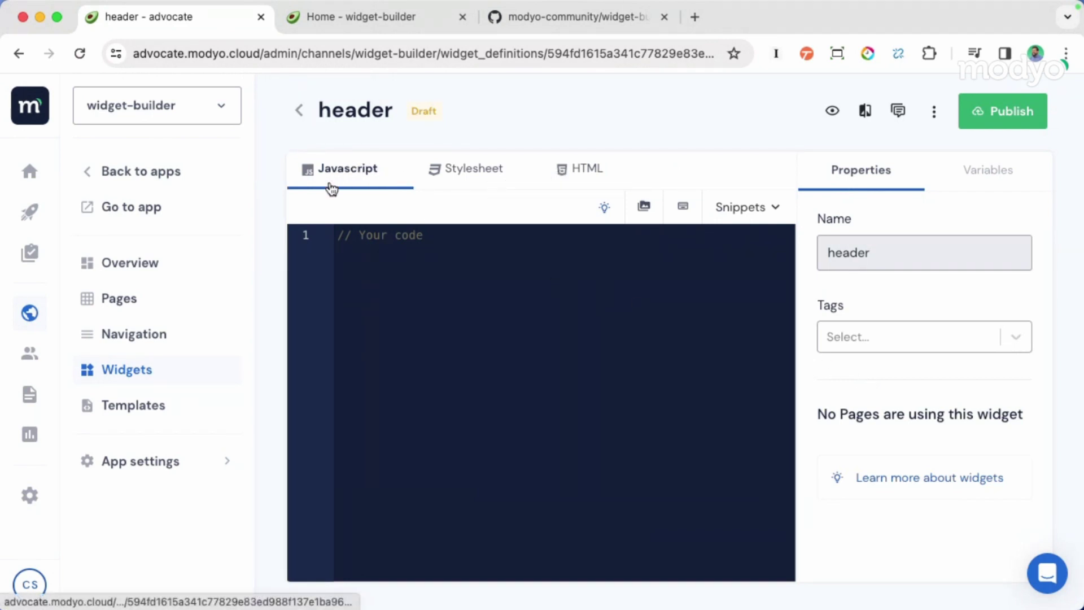
- Look at the header widget's Stylesheet and HTML code editors
left_click(482, 177)
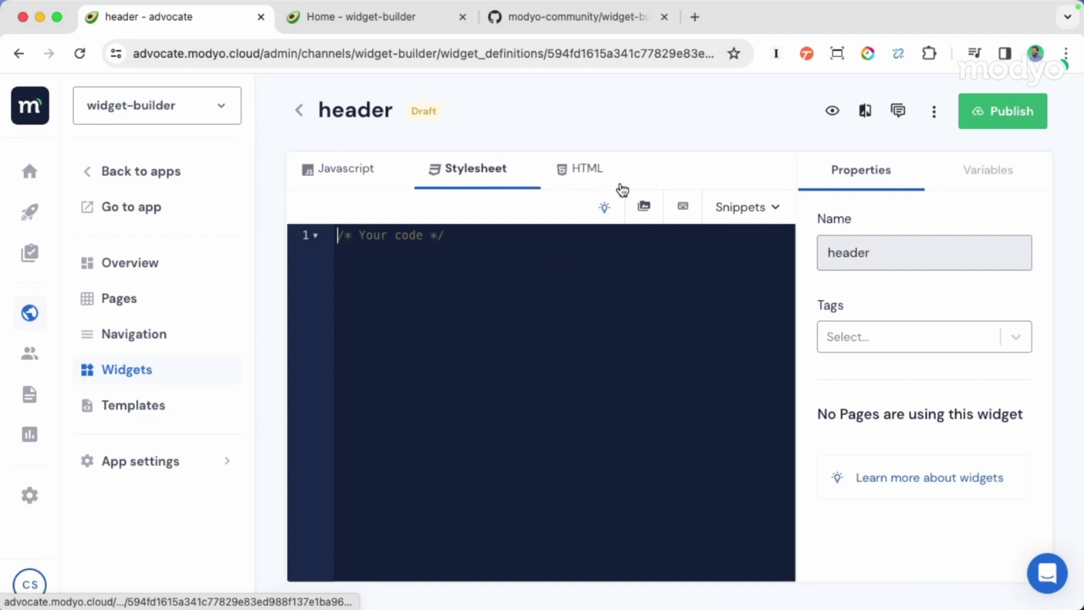
left_click(594, 170)
left_click(569, 270)
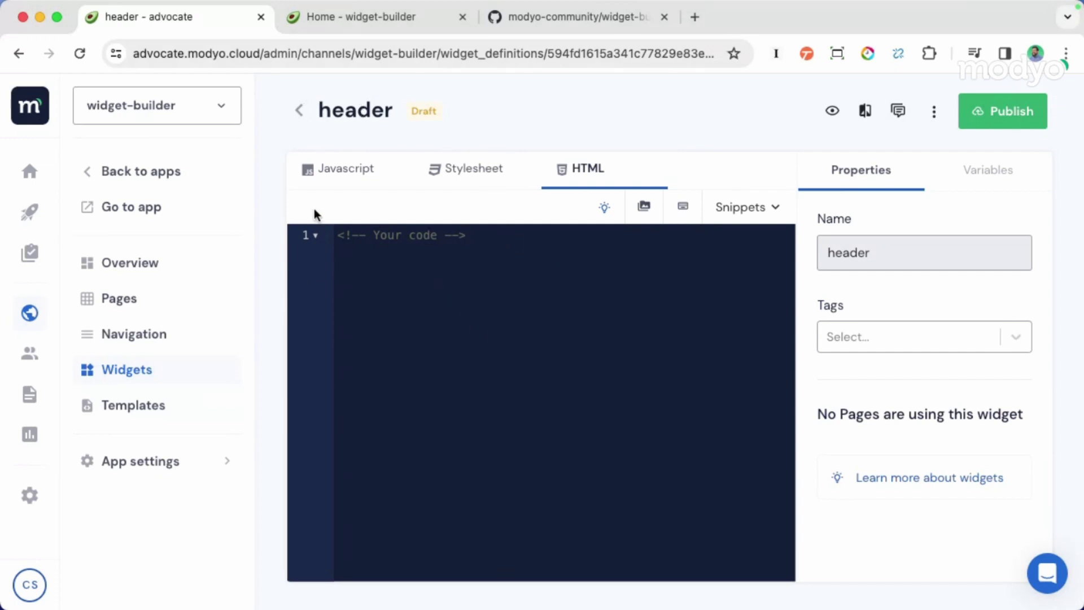
- Open the widget-builder app's live site and review the home page's welcome section
left_click(114, 209)
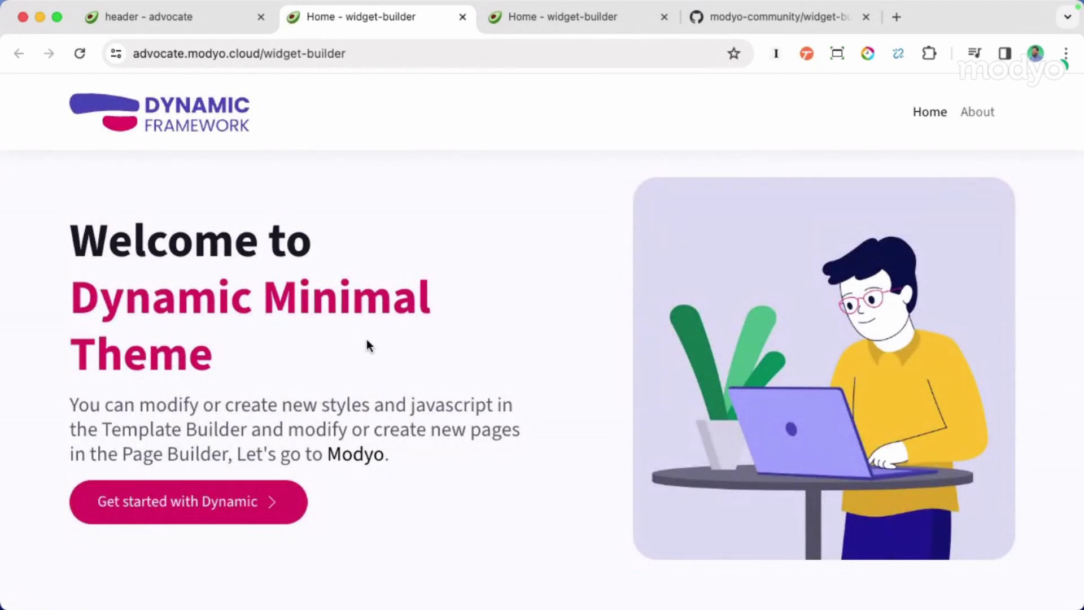
scroll(367, 339, "down", 3)
scroll(458, 378, "up", 3)
left_click_drag(433, 449, 126, 404)
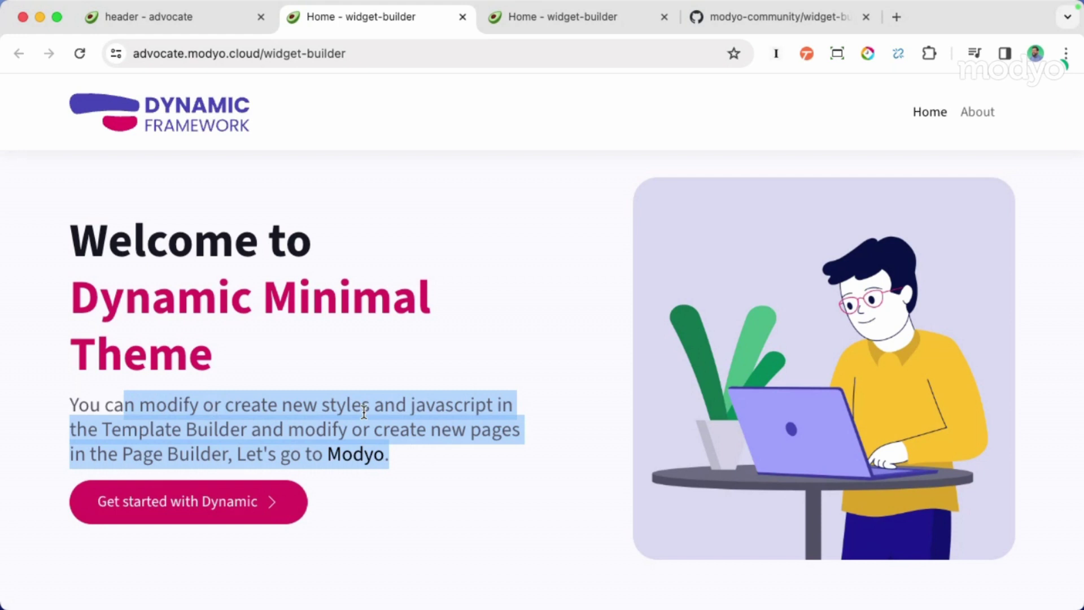
left_click(411, 391)
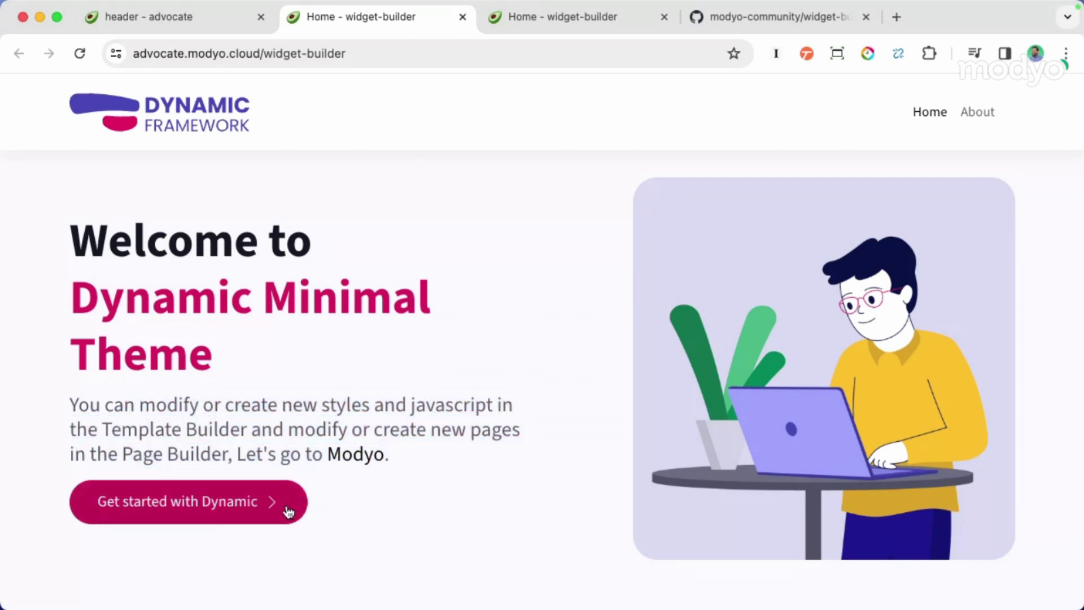
- Open the Dynamic Framework documentation from the live site and go to its Hero blocks
left_click(239, 506)
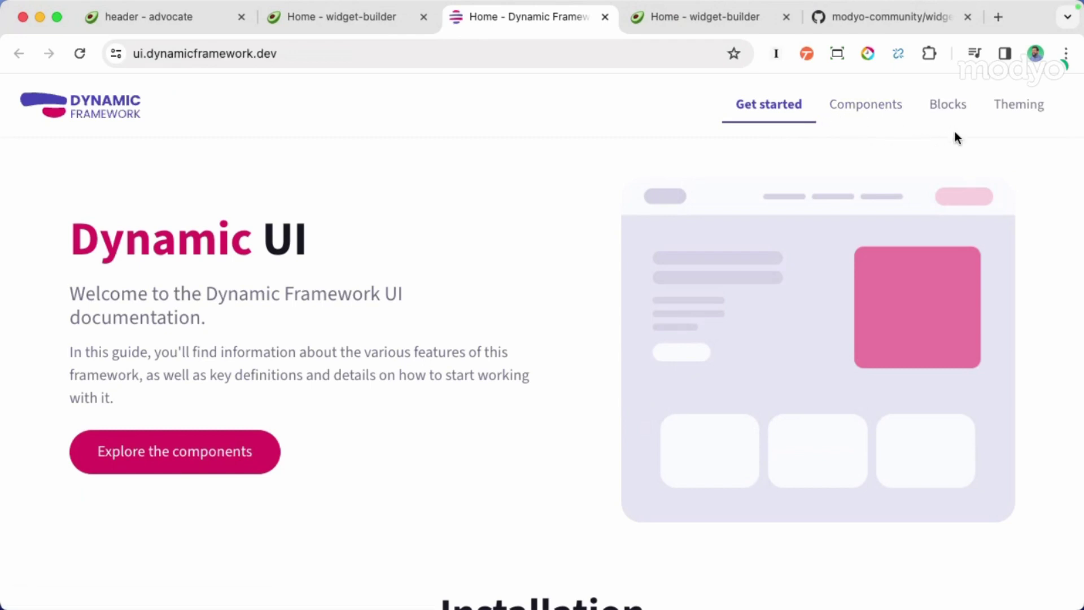
left_click(956, 112)
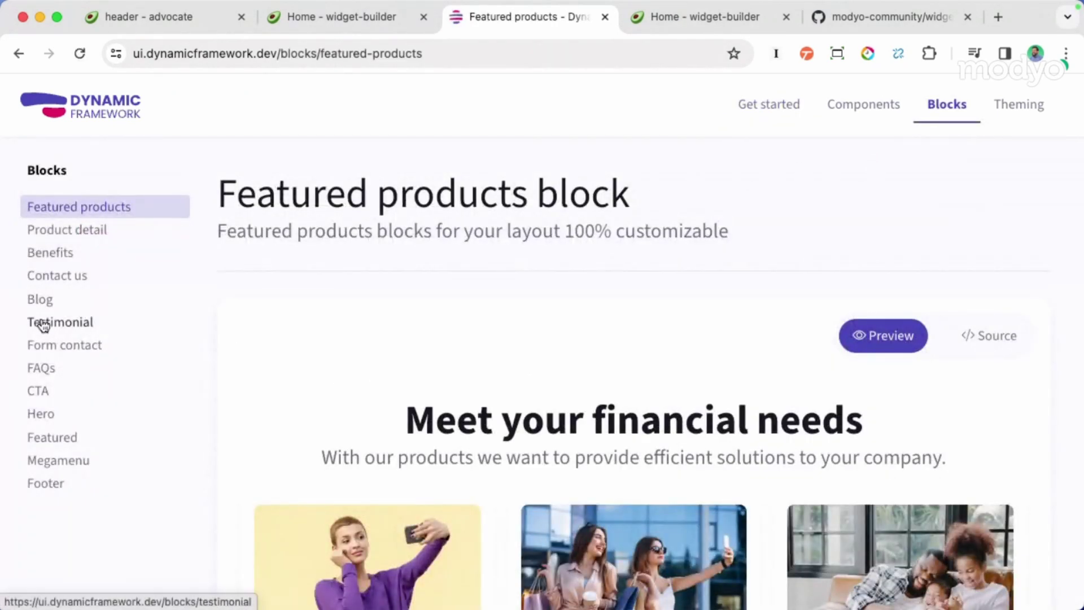
left_click(40, 415)
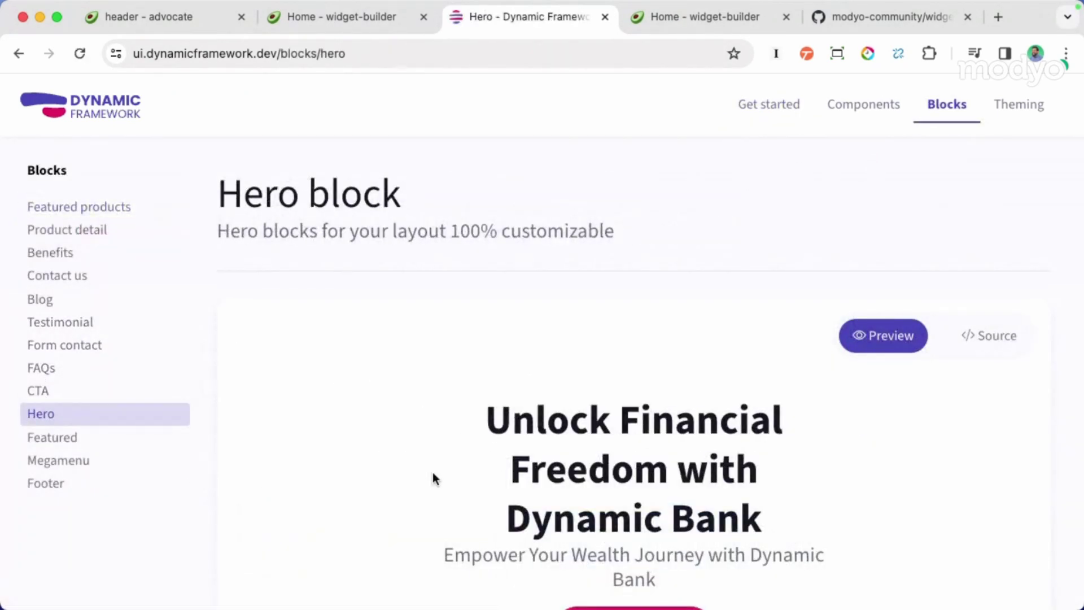
- Copy the source code of the Hero block that has its text beside a laptop photo
scroll(537, 486, "down", 10)
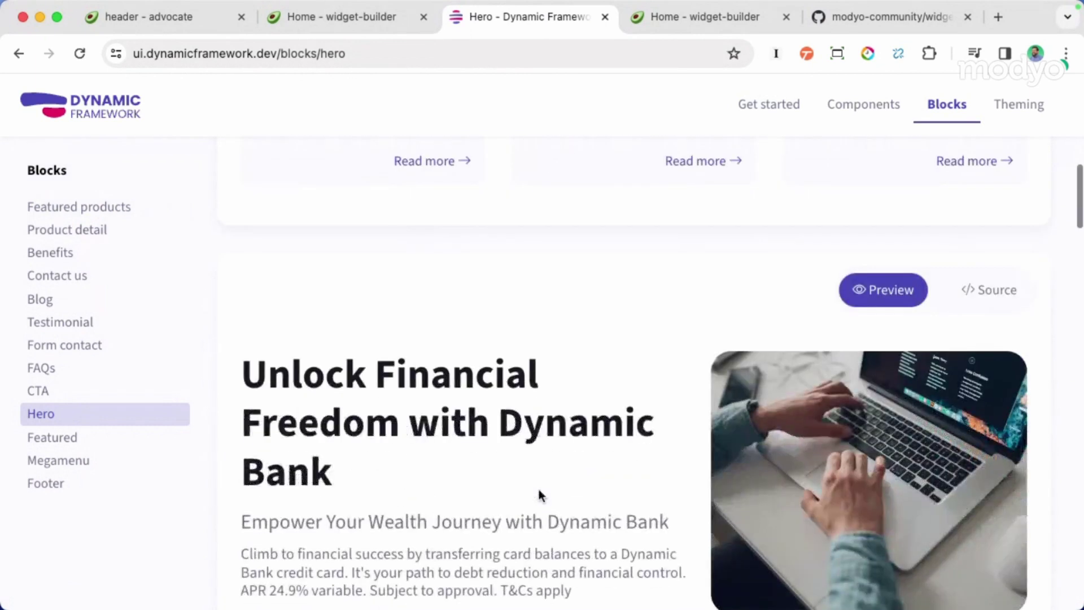
scroll(539, 495, "down", 2)
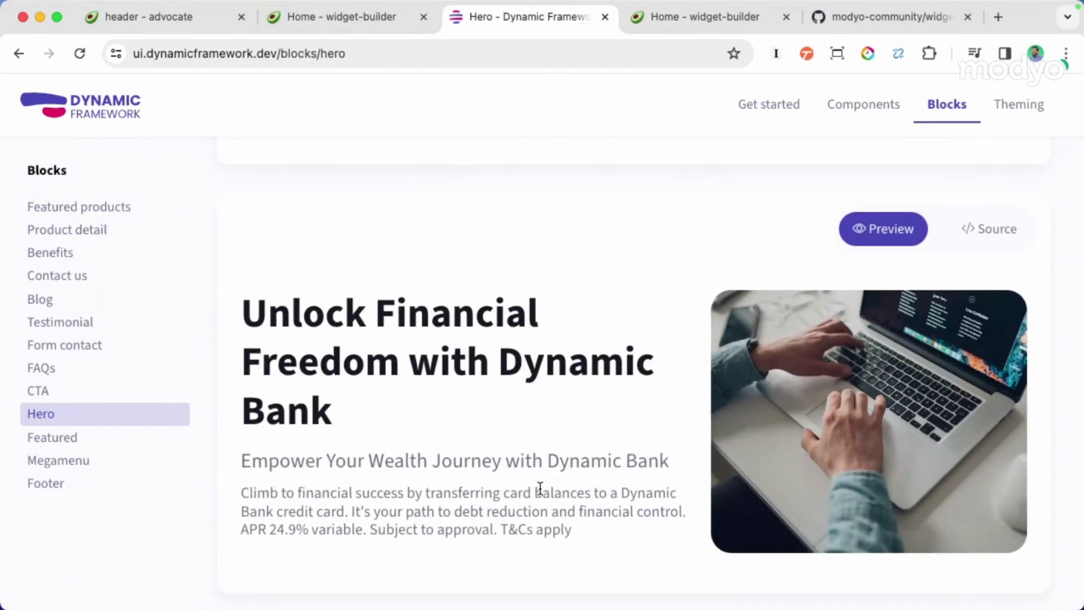
scroll(517, 425, "down", 1)
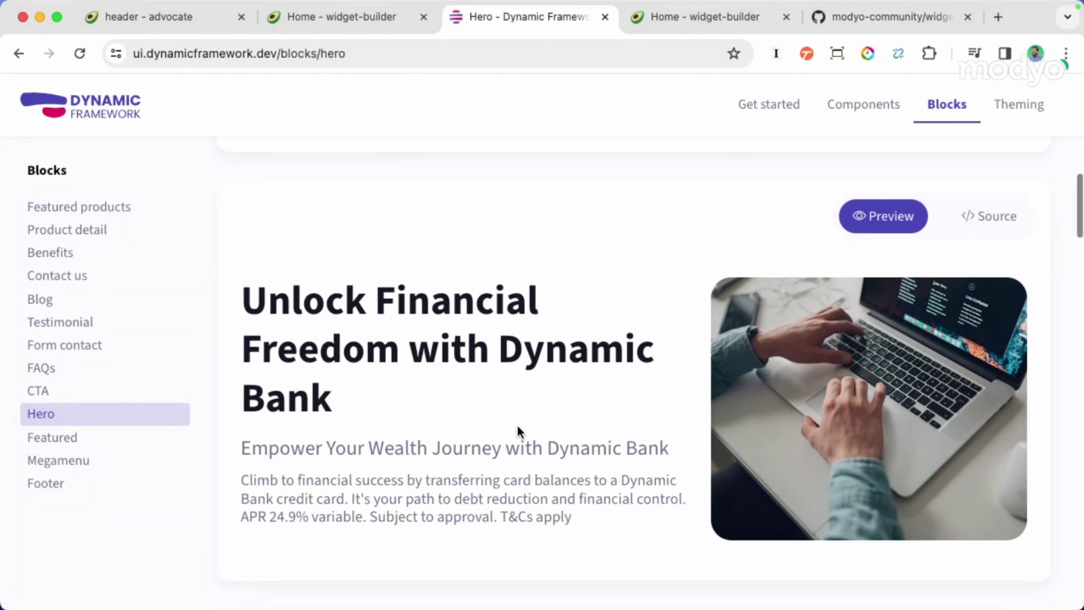
left_click(996, 222)
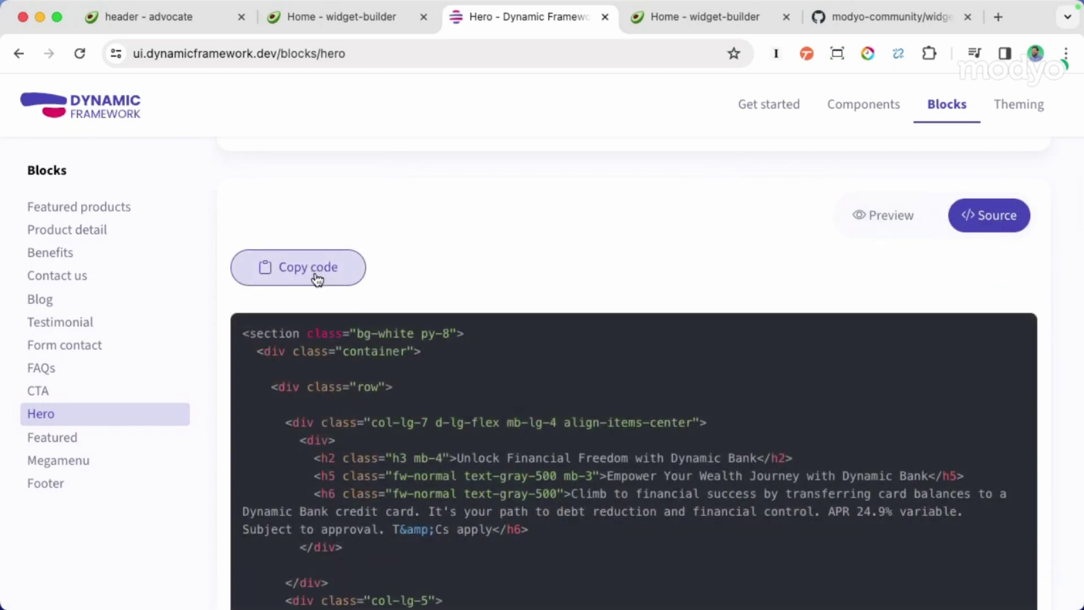
left_click(314, 273)
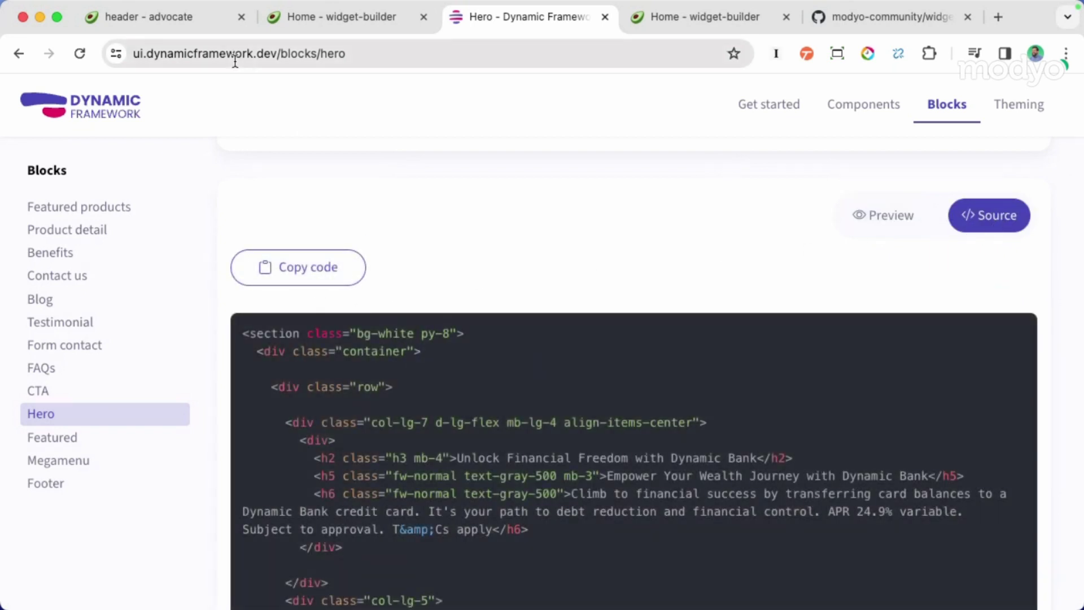
- Replace the placeholder comment in the header widget's HTML with the copied Hero block code and save the widget
left_click(177, 28)
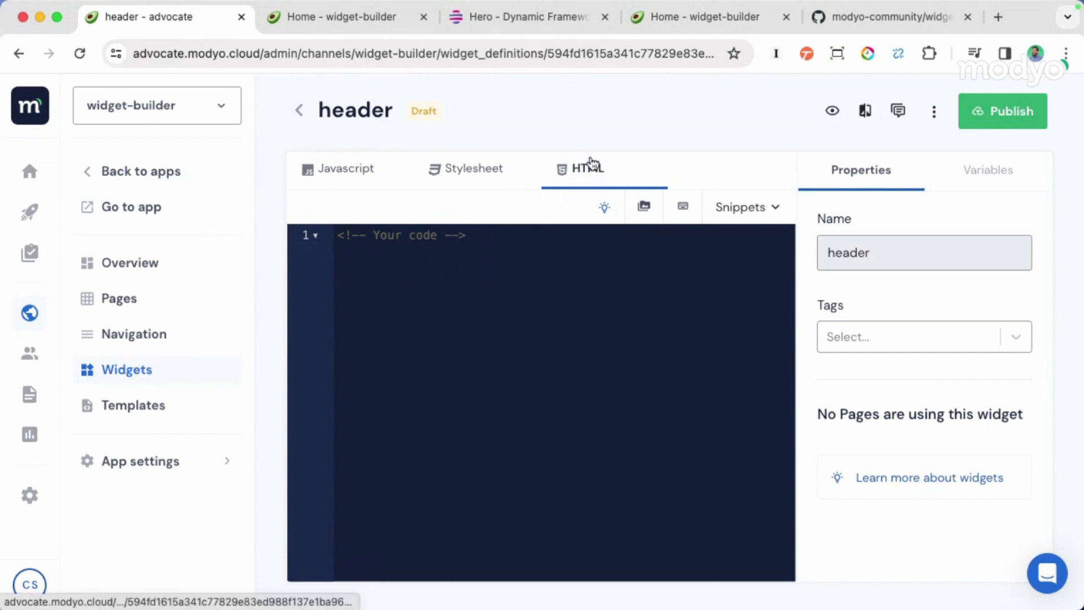
left_click(536, 318)
left_click_drag(491, 240, 327, 233)
key("BackSpace")
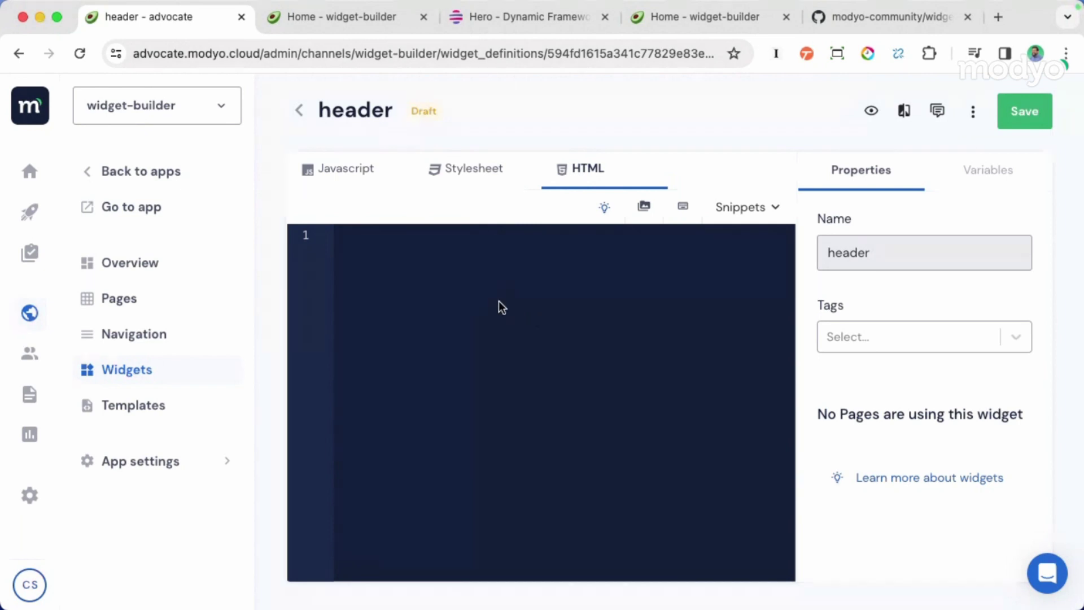
key("super+v")
scroll(511, 419, "up", 5)
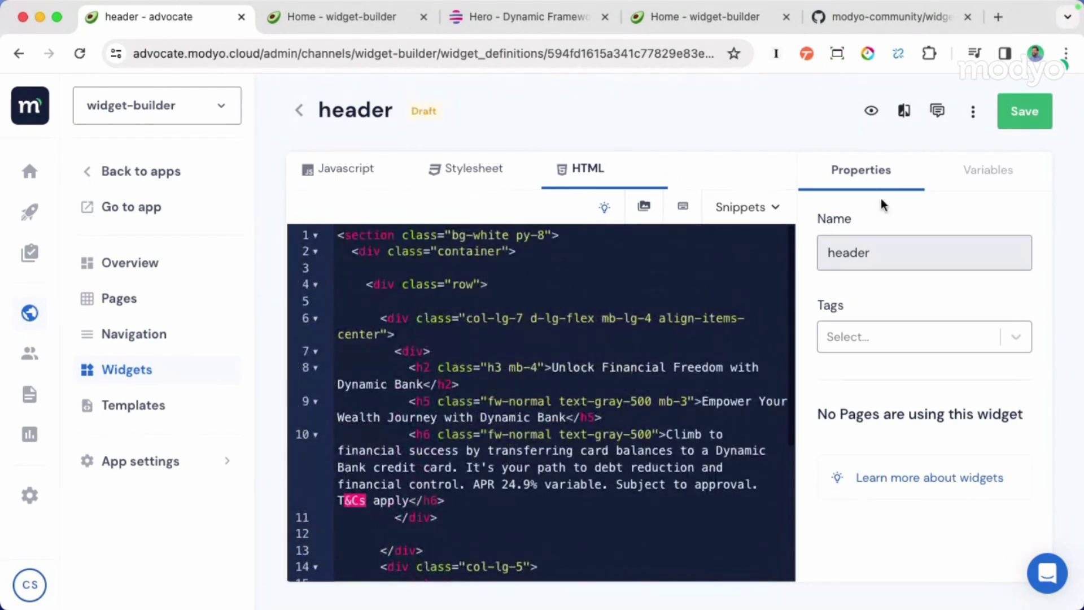
left_click(1031, 116)
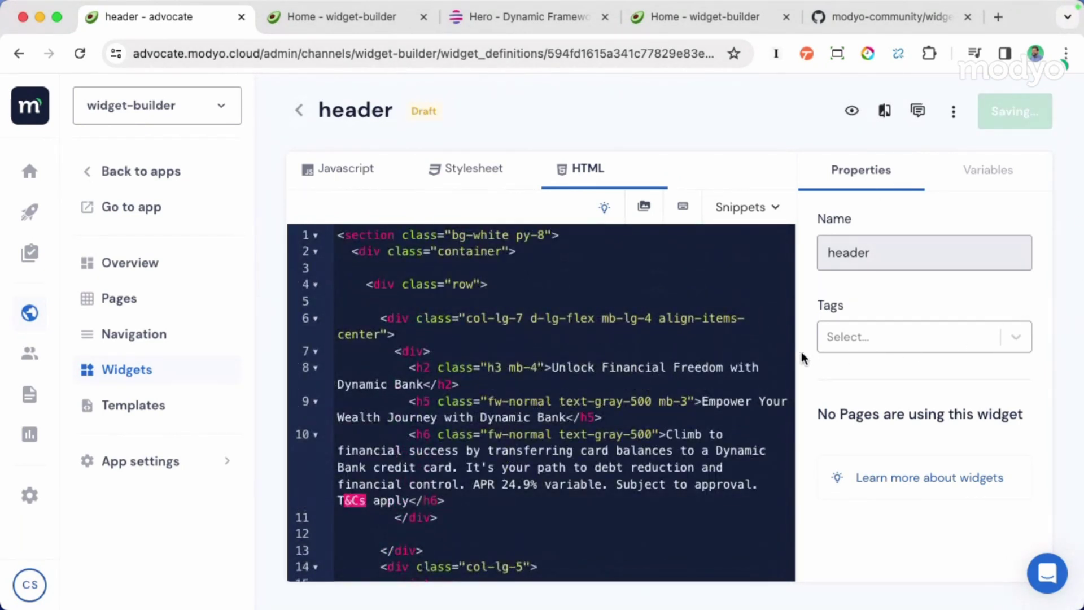
left_click(631, 286)
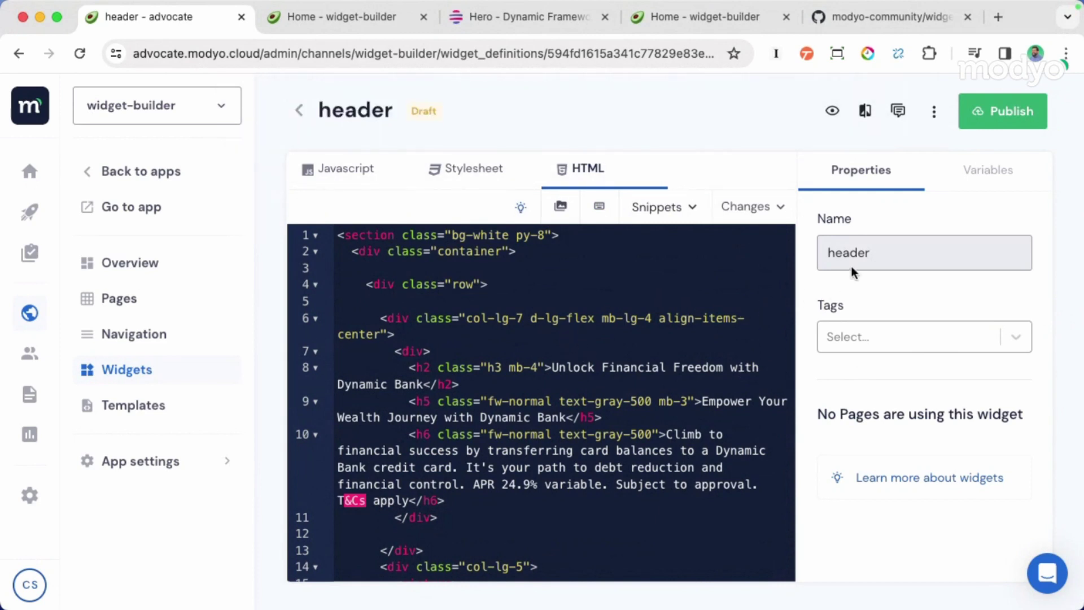
- Publish the header widget
left_click(995, 121)
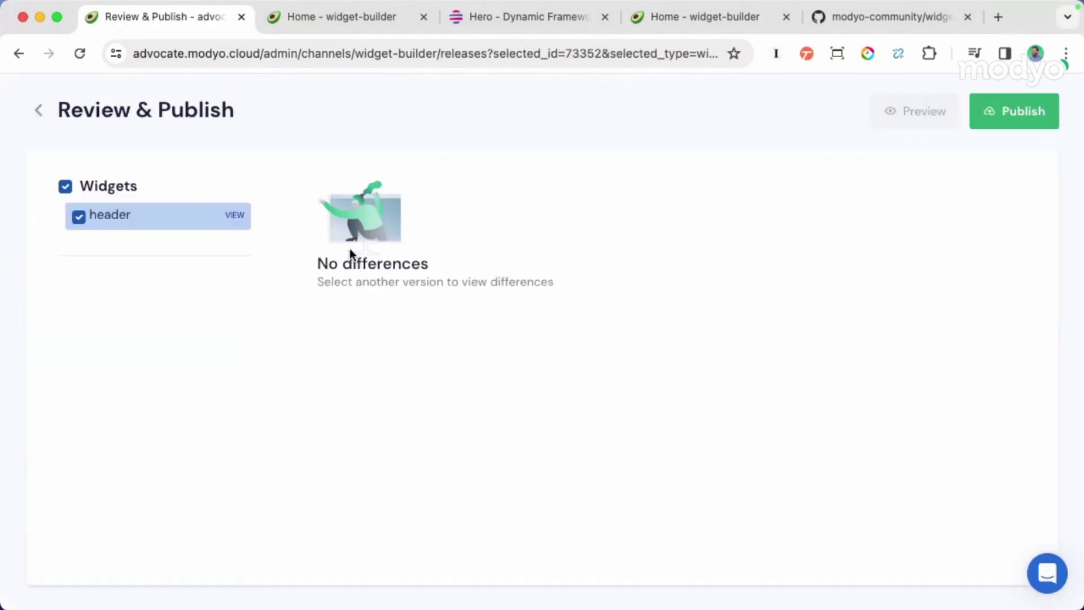
left_click(1027, 113)
left_click(746, 409)
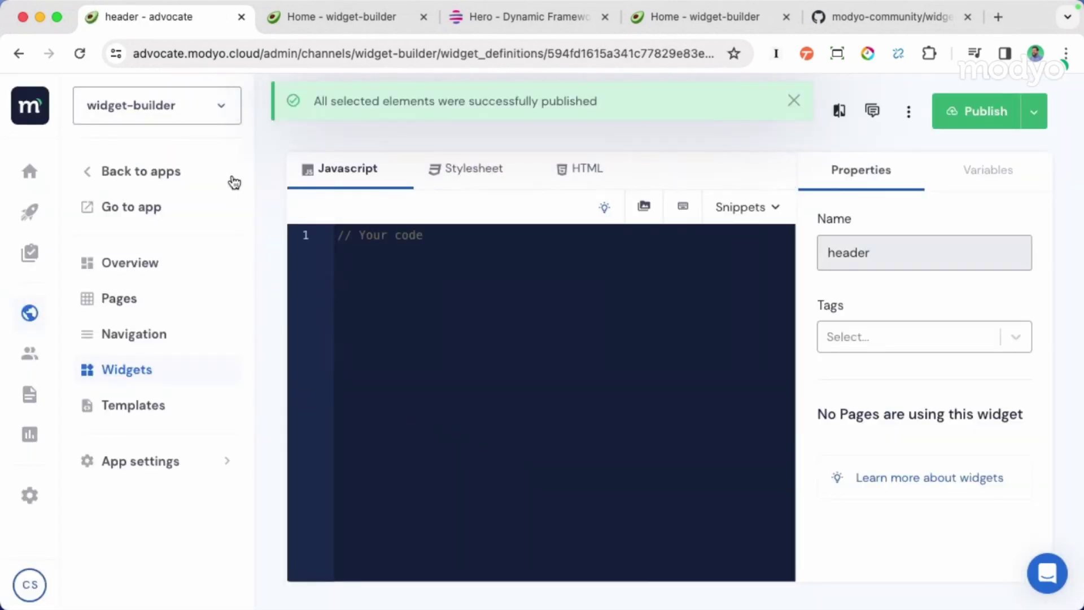
- Create a new widget page named "branches" with the path "branches" in the widget-builder app
left_click(163, 307)
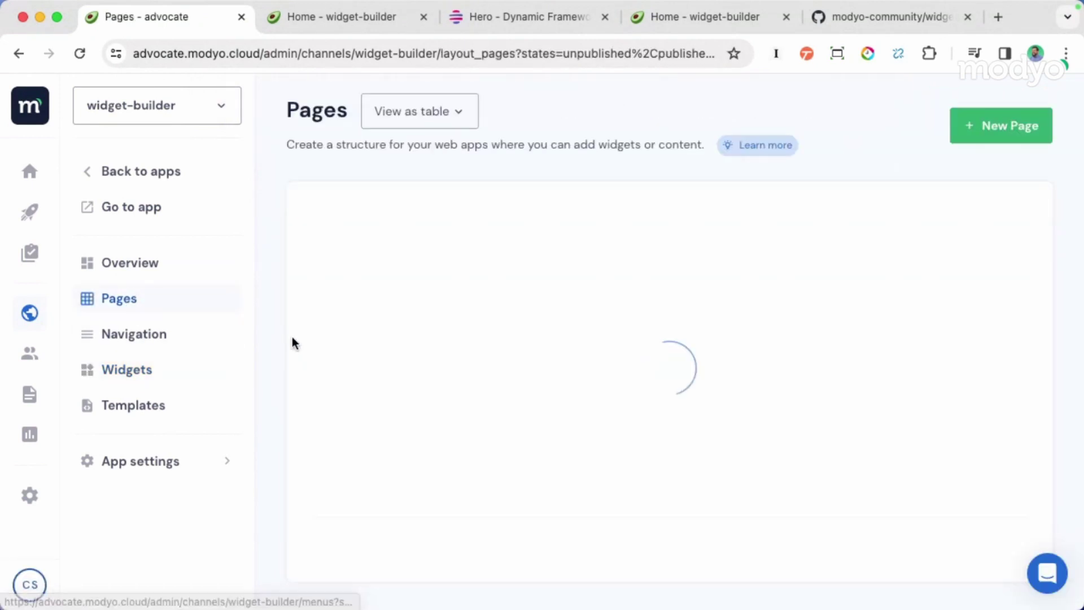
left_click(999, 126)
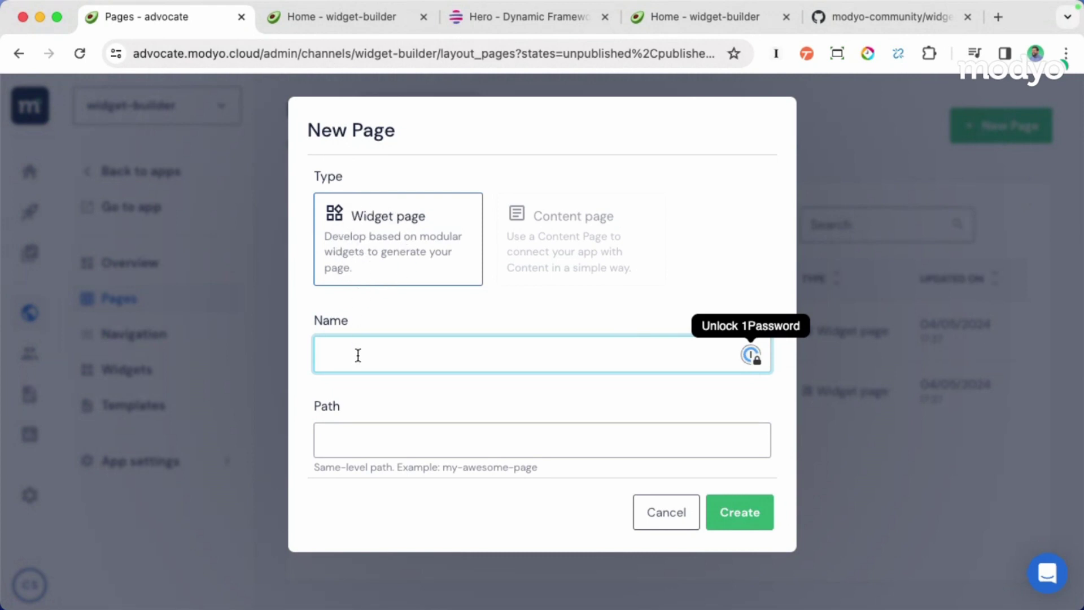
type("branches")
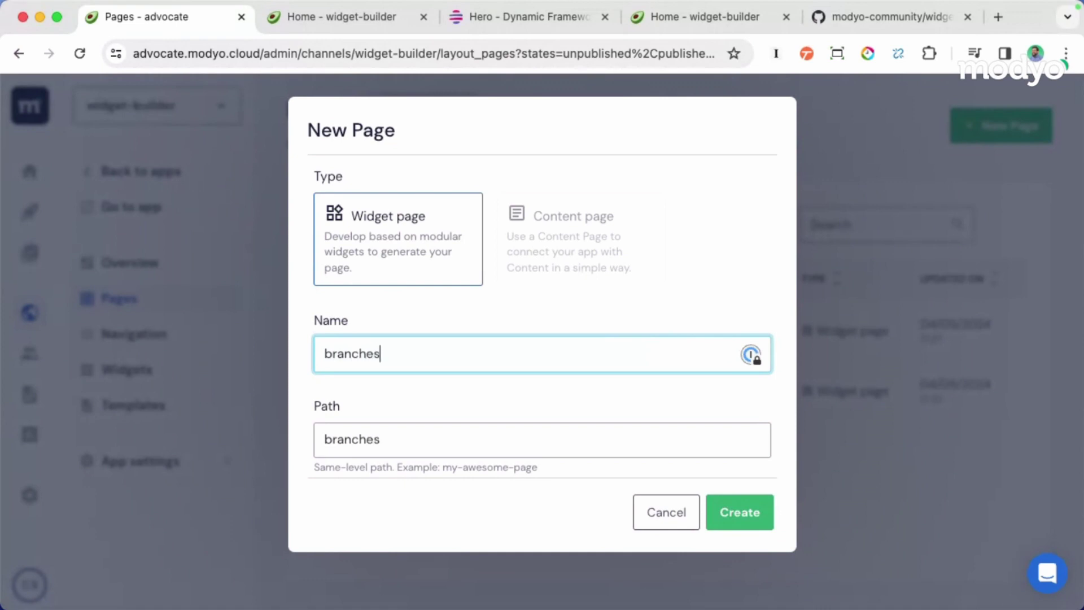
scroll(424, 336, "down", 3)
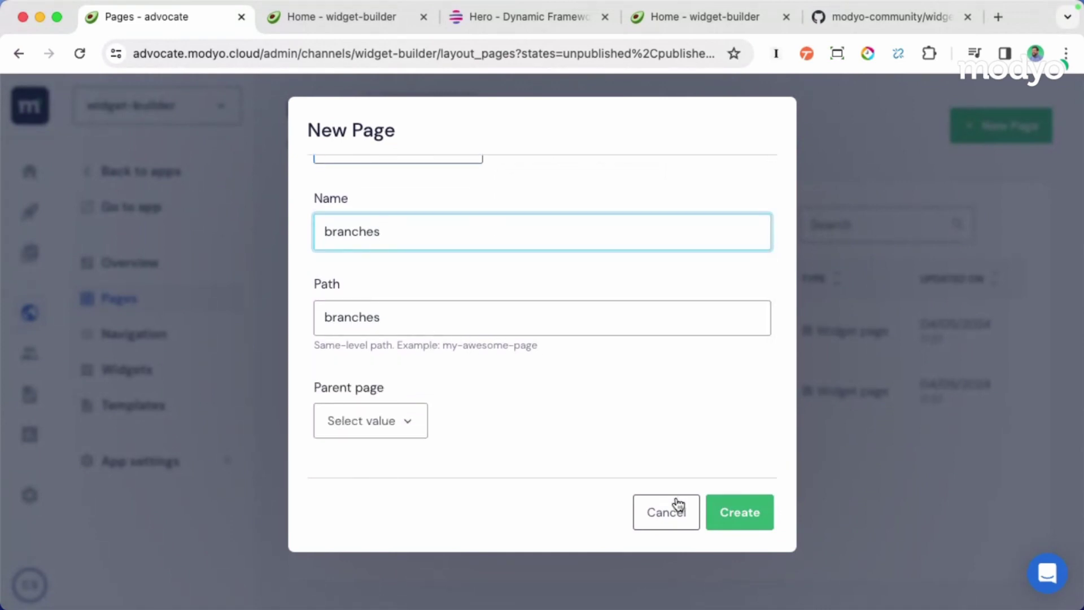
left_click(743, 525)
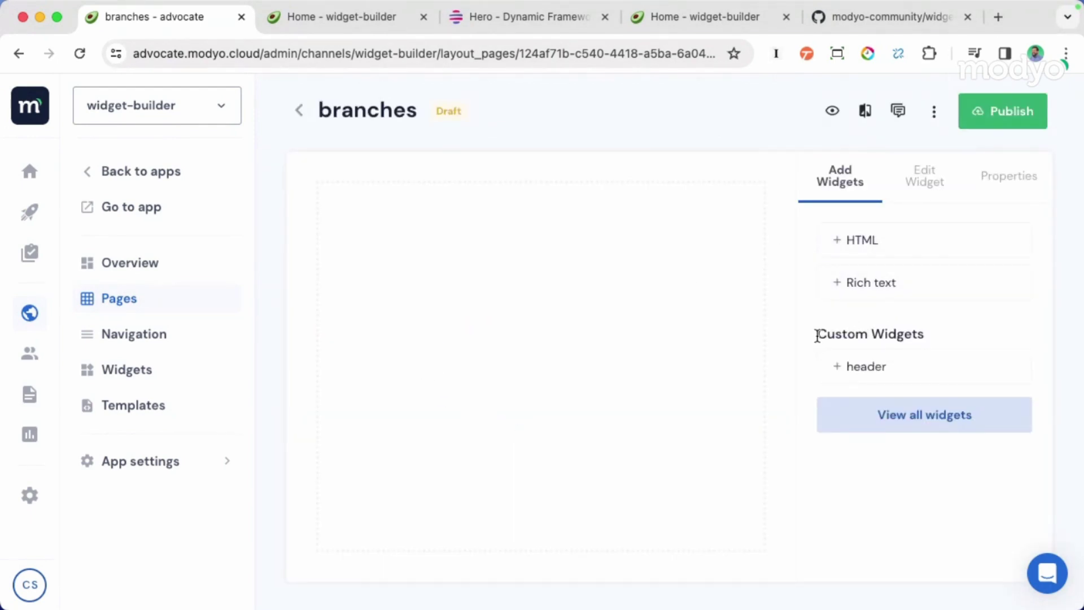
- Add the custom header widget to the branches page and save the page
left_click_drag(813, 336, 926, 339)
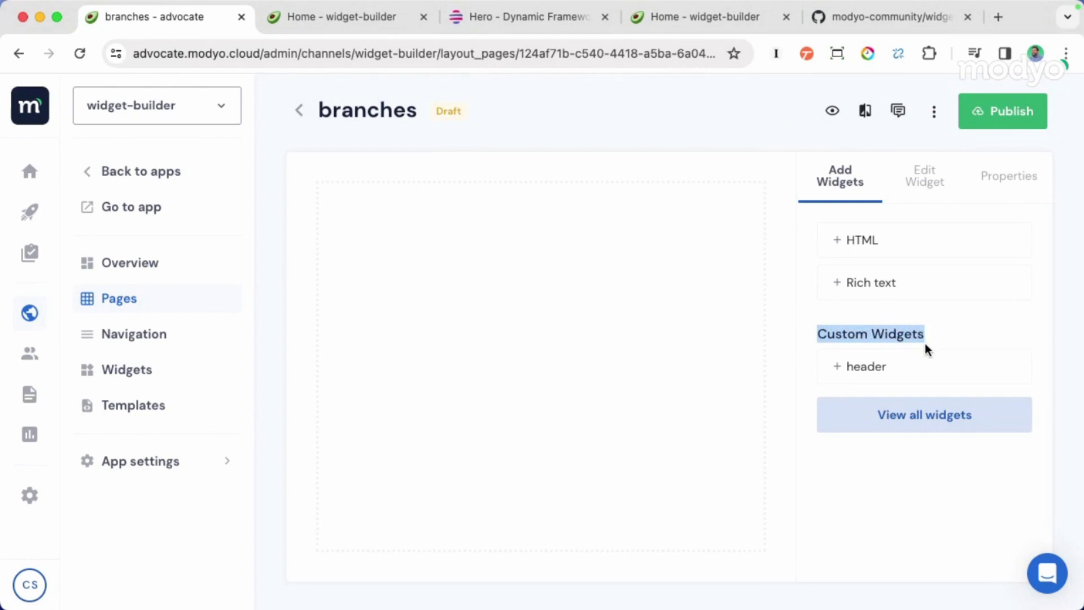
left_click(866, 368)
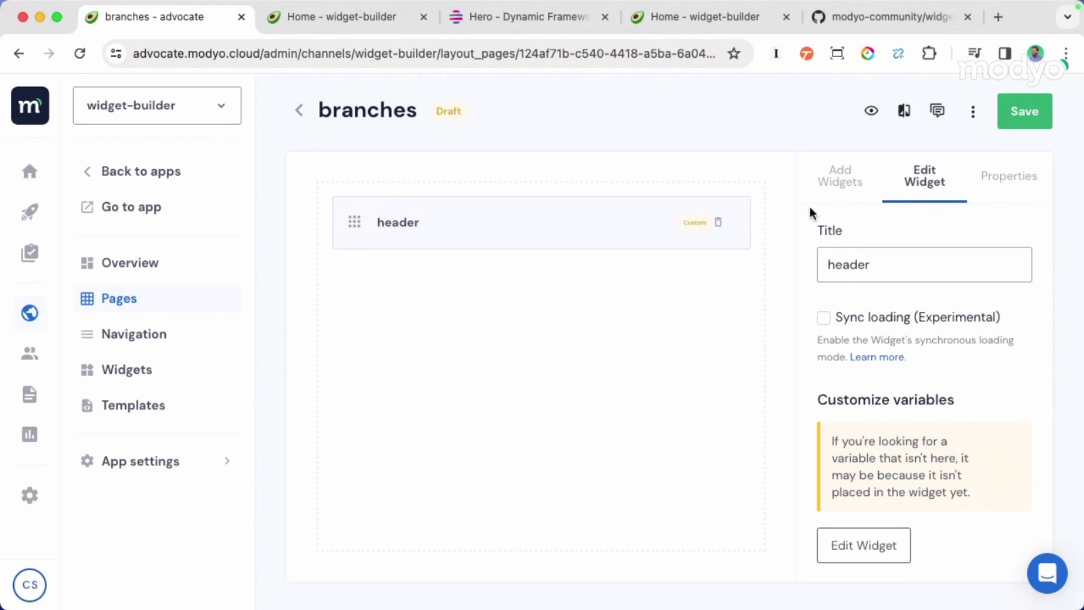
left_click(1037, 123)
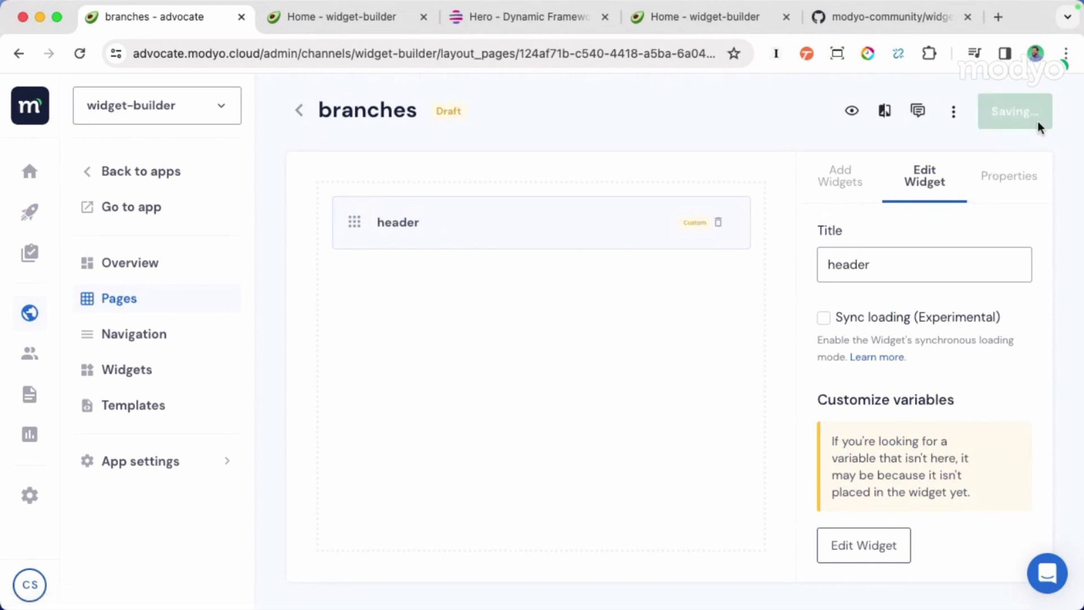
- Close both live-site home pages and the Dynamic Framework Hero documentation, then return to the branches page editor
left_click(389, 19)
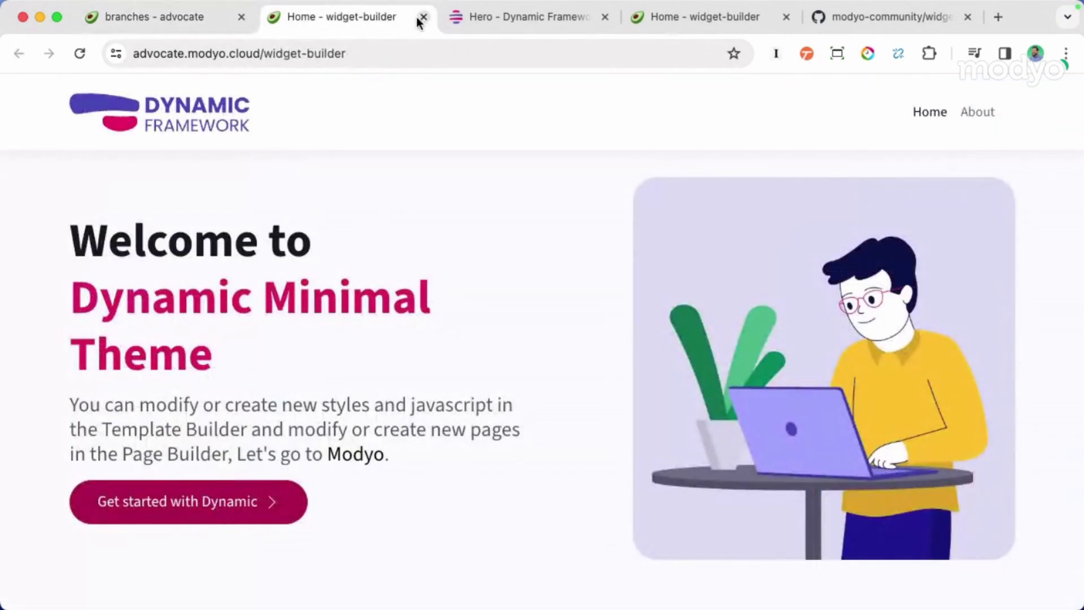
left_click(423, 18)
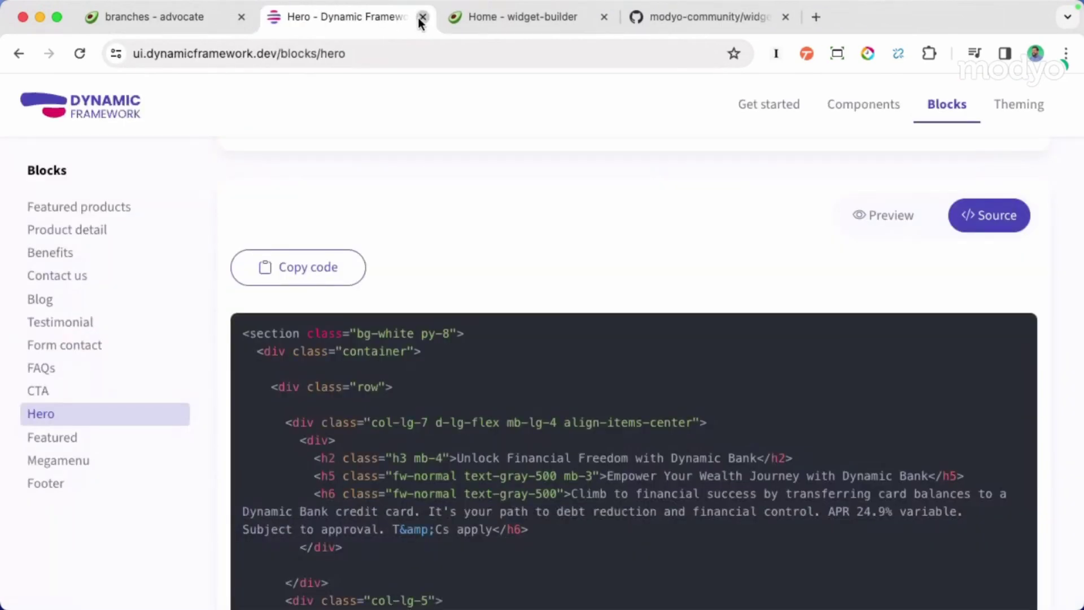
left_click(422, 17)
left_click(420, 21)
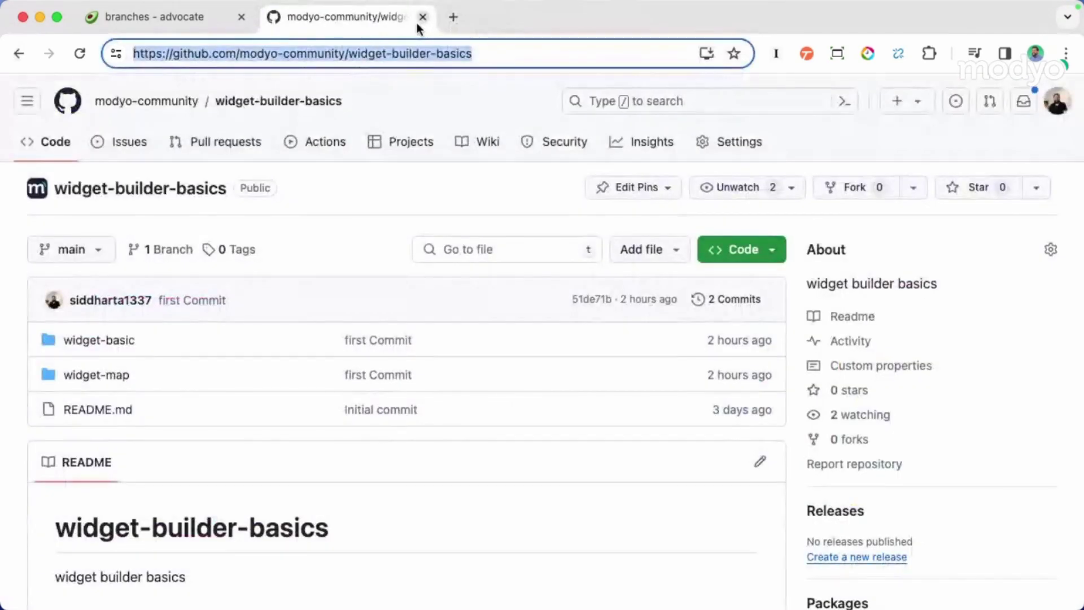
left_click(160, 18)
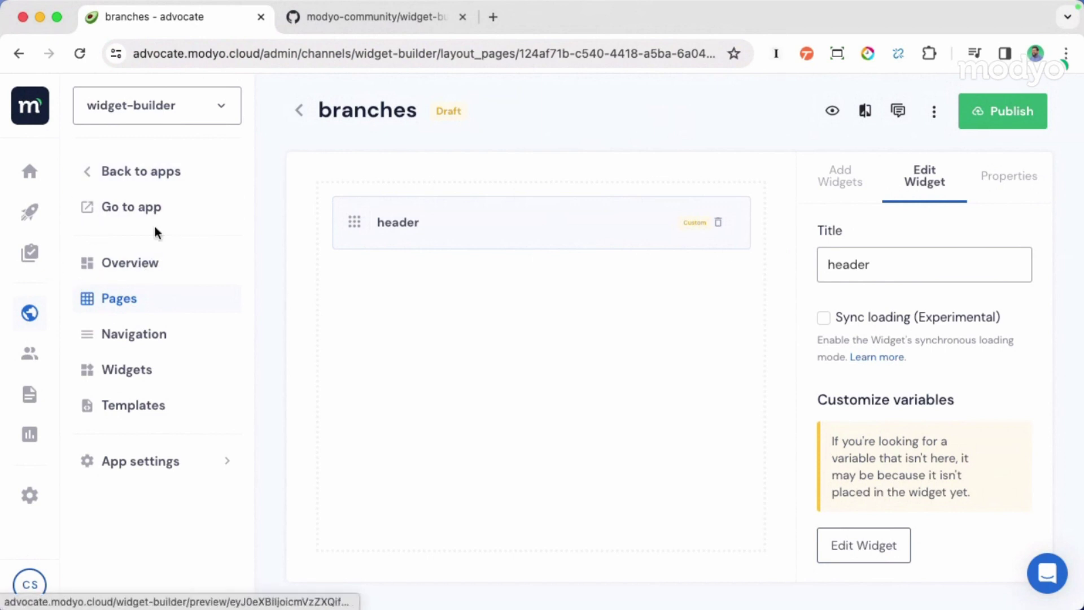
- Preview the branches page and review the header widget's text, laptop photo and the page footer
left_click(832, 110)
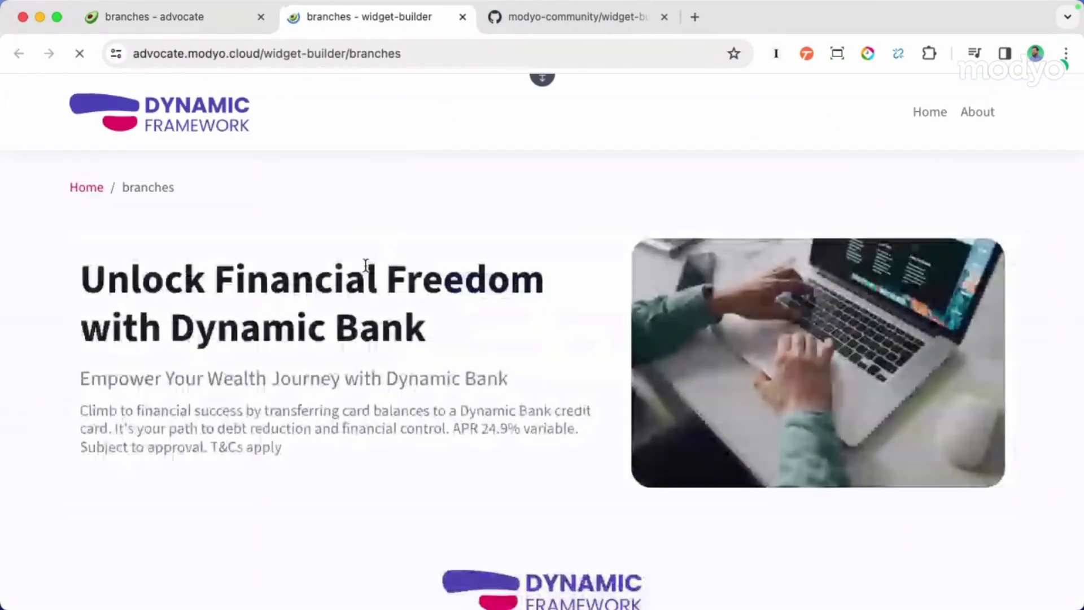
scroll(417, 309, "down", 3)
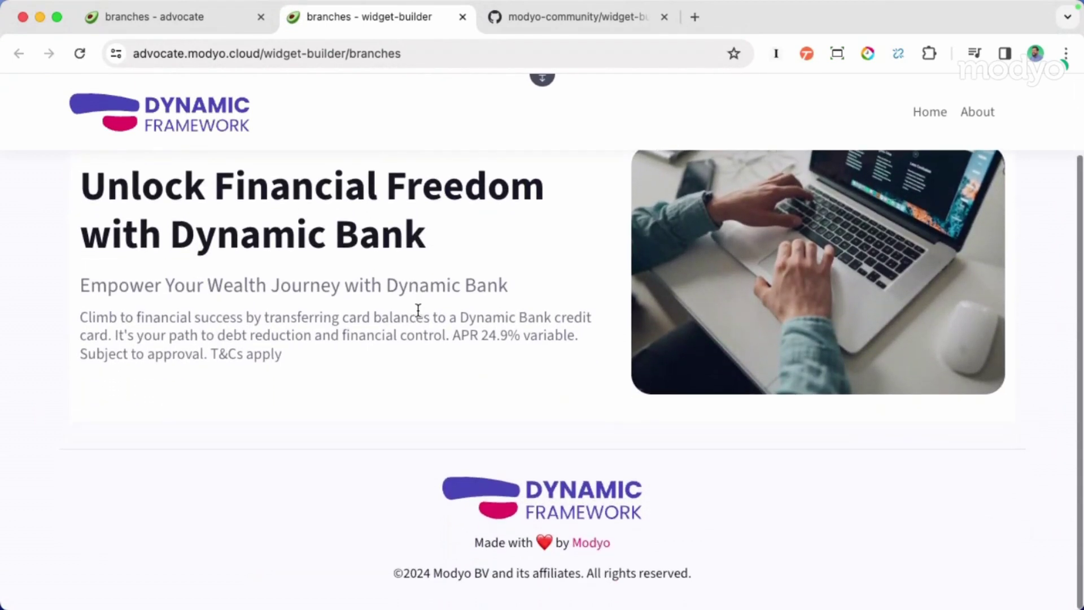
left_click_drag(438, 377, 80, 200)
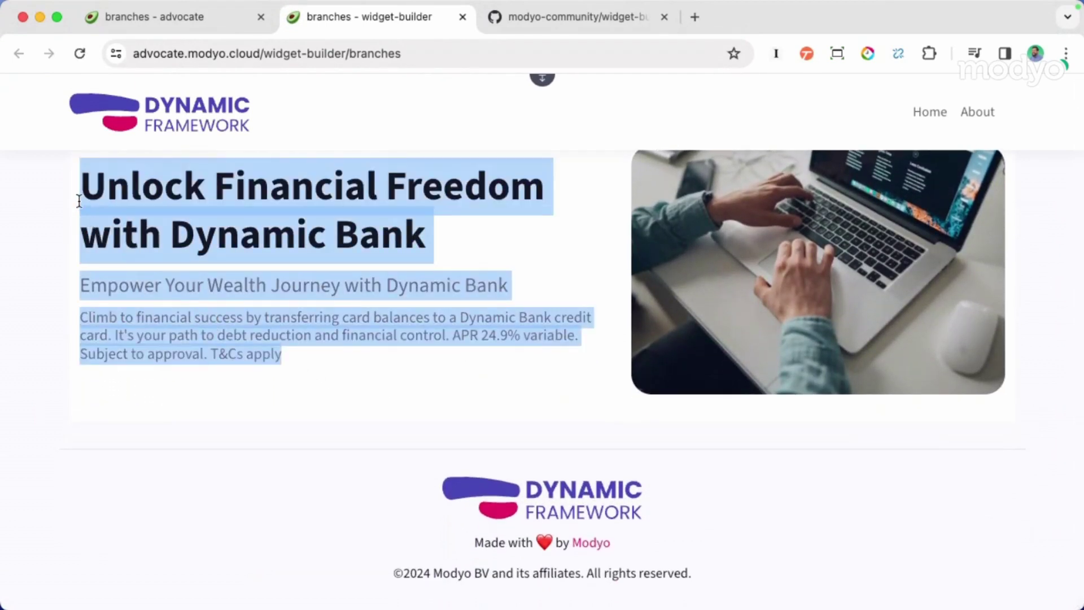
scroll(235, 309, "up", 3)
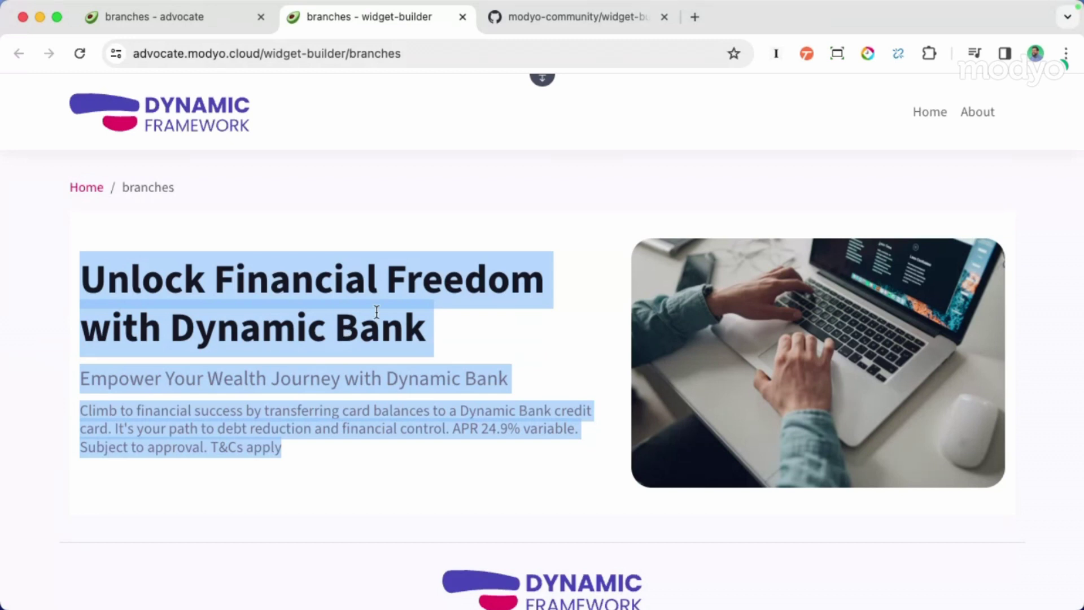
left_click(368, 196)
- Go to the app's widget list and look over the widget-builder-basics repository on GitHub
left_click(191, 15)
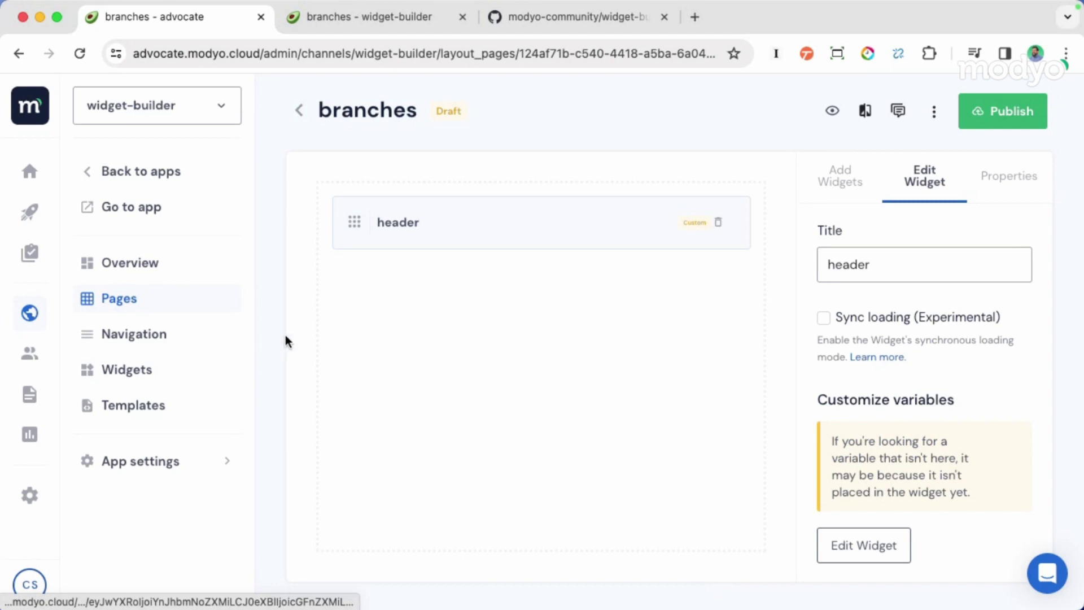
left_click(142, 377)
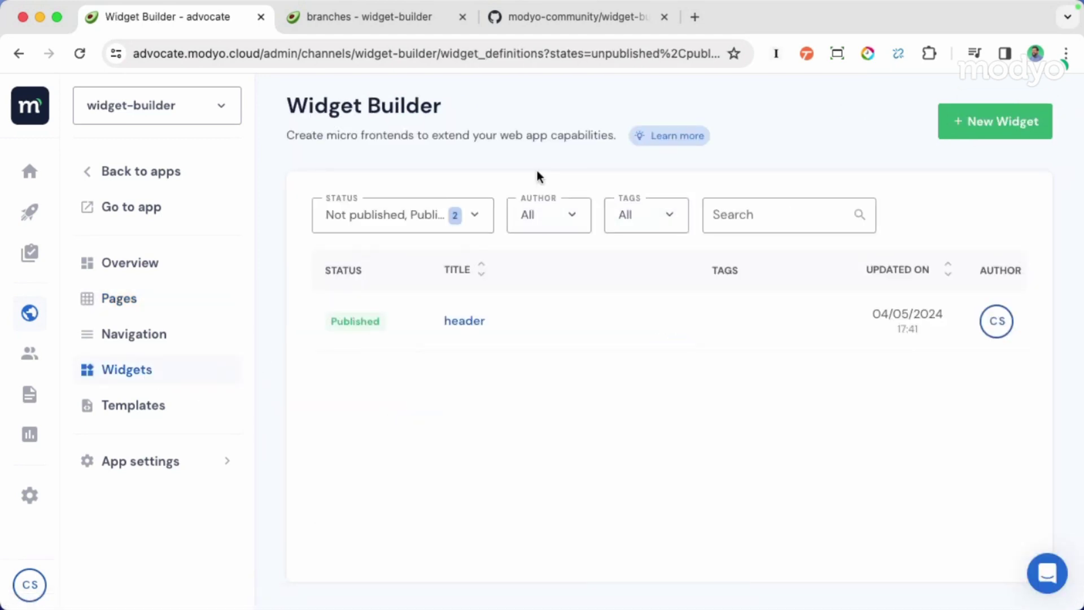
left_click(581, 16)
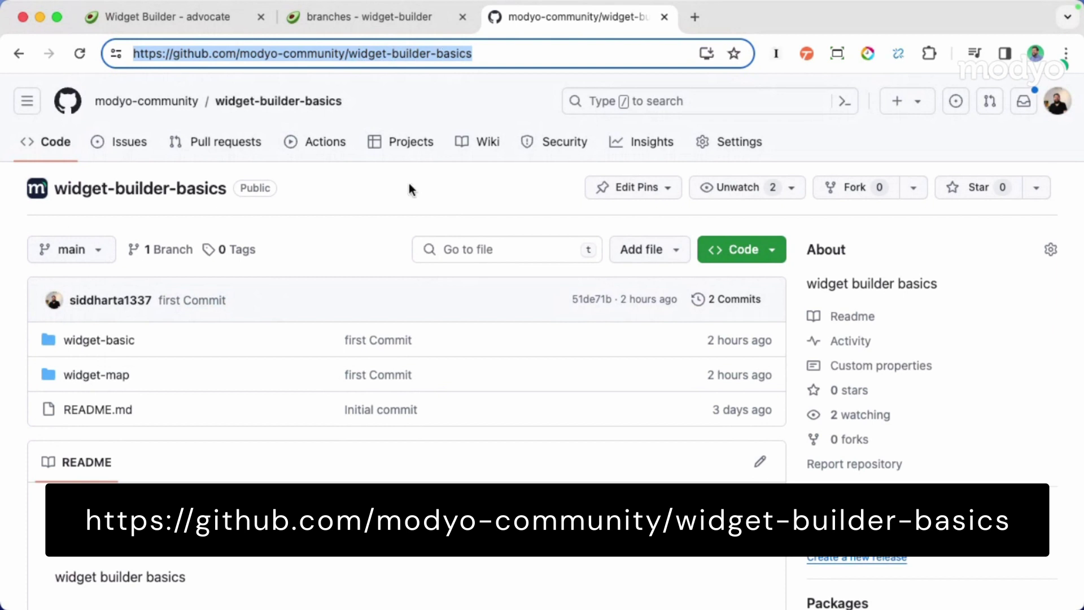
left_click(409, 202)
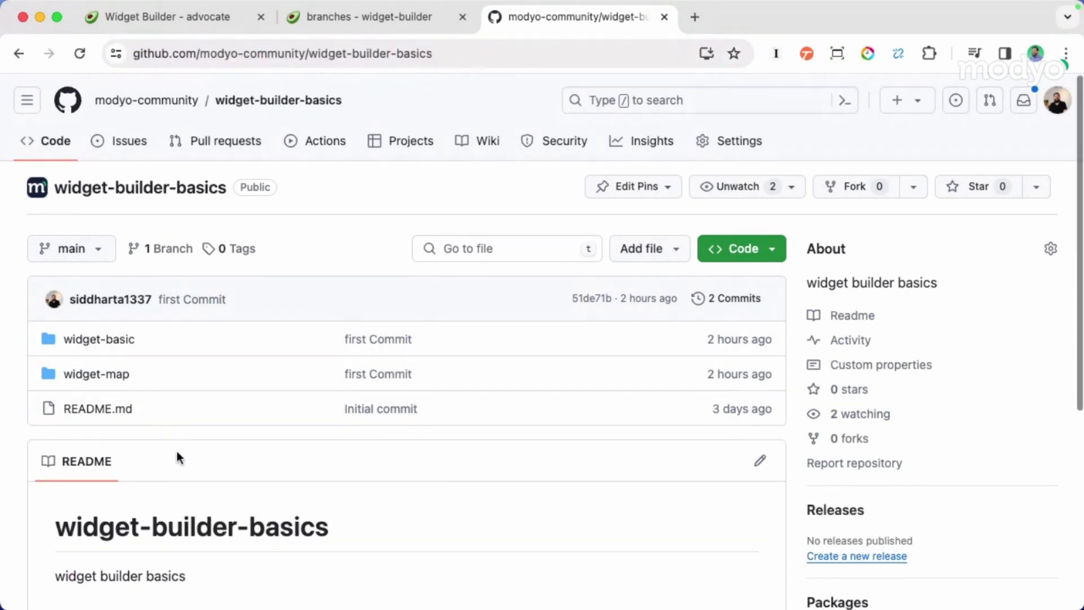
scroll(177, 452, "down", 1)
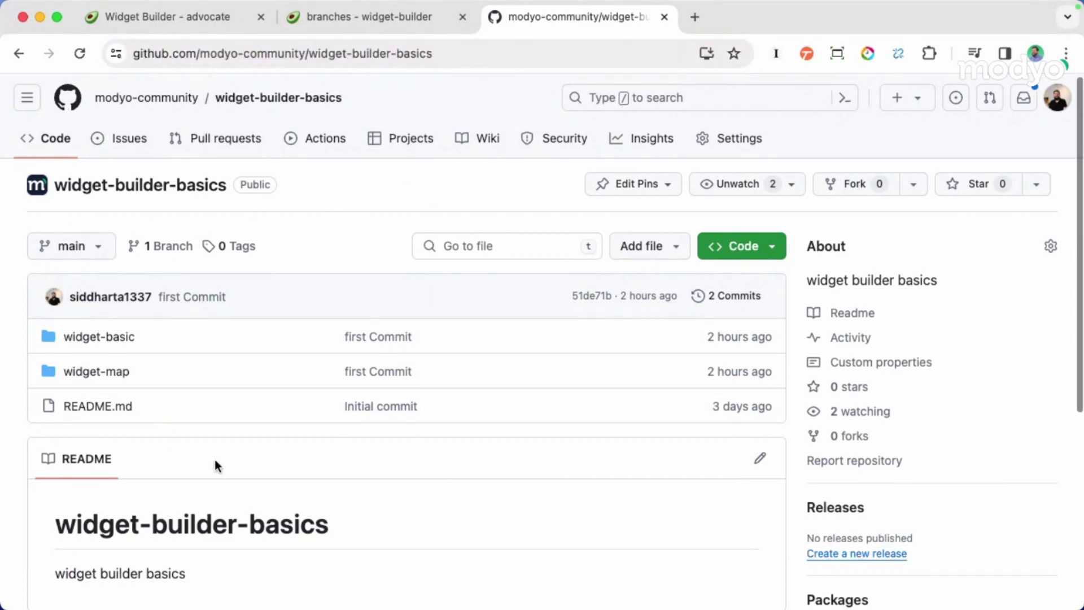
- Create a new widget named "branches" in the widget-builder app
left_click(194, 23)
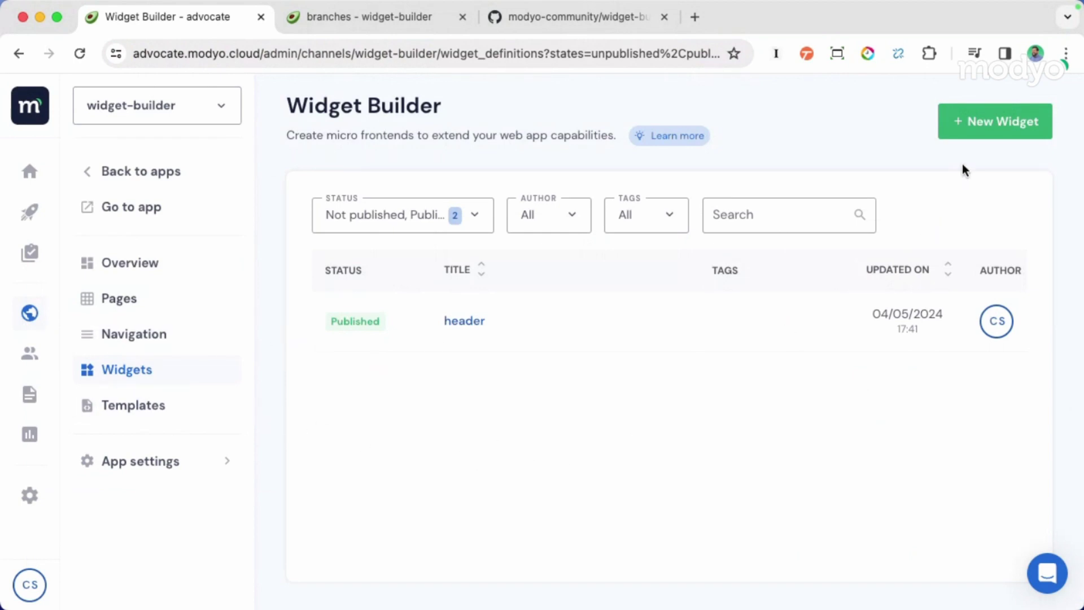
left_click(996, 121)
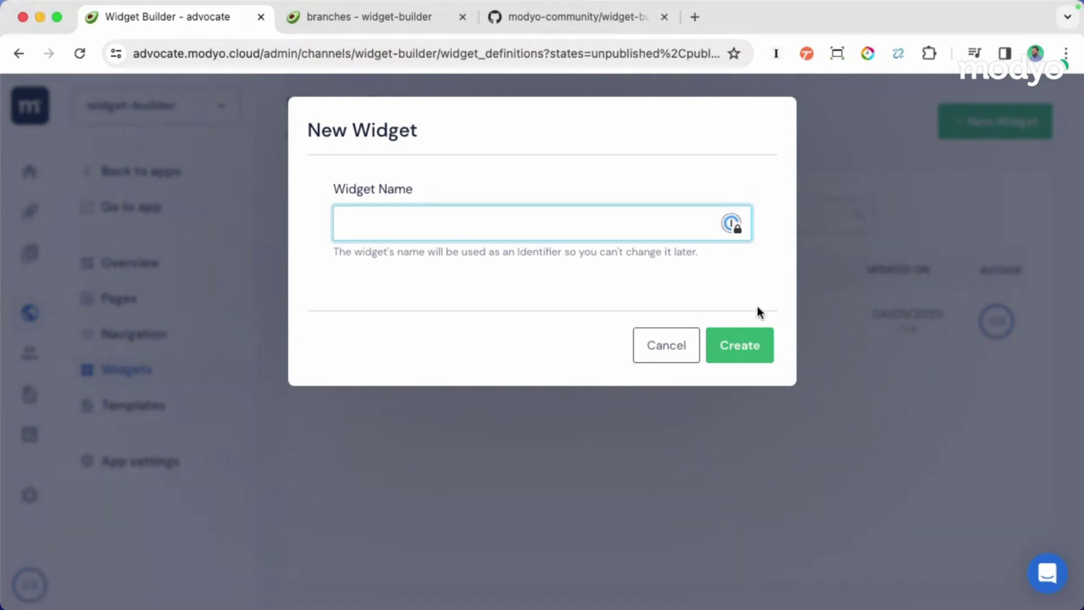
type("branches")
left_click(750, 346)
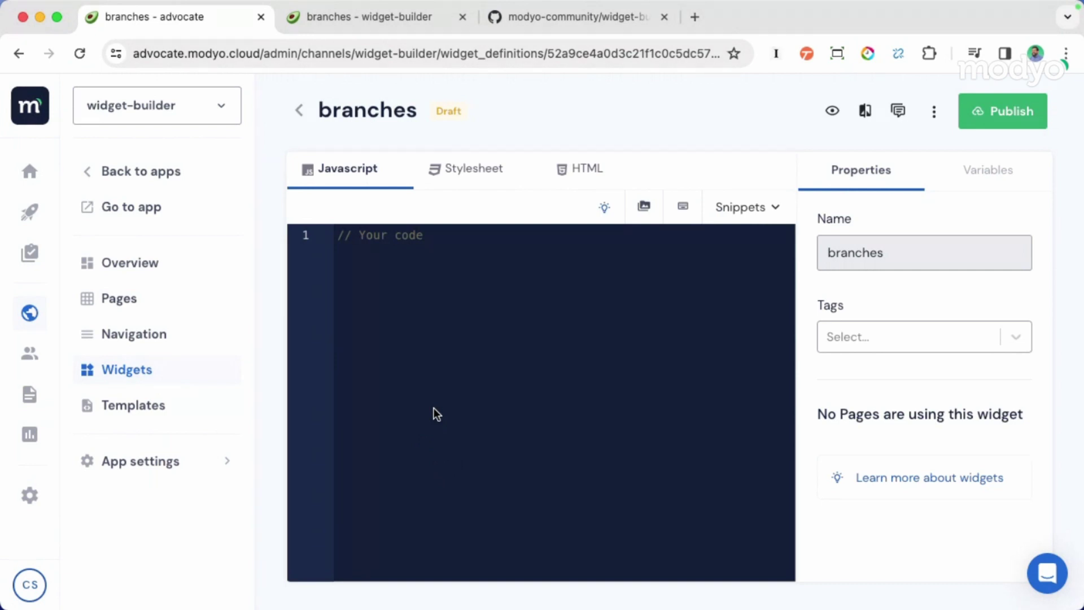
- Replace the placeholder in the widget's HTML with a "Branch" card whose branchesWidget div contains a rounded col-md-12 map div, and save
left_click(583, 168)
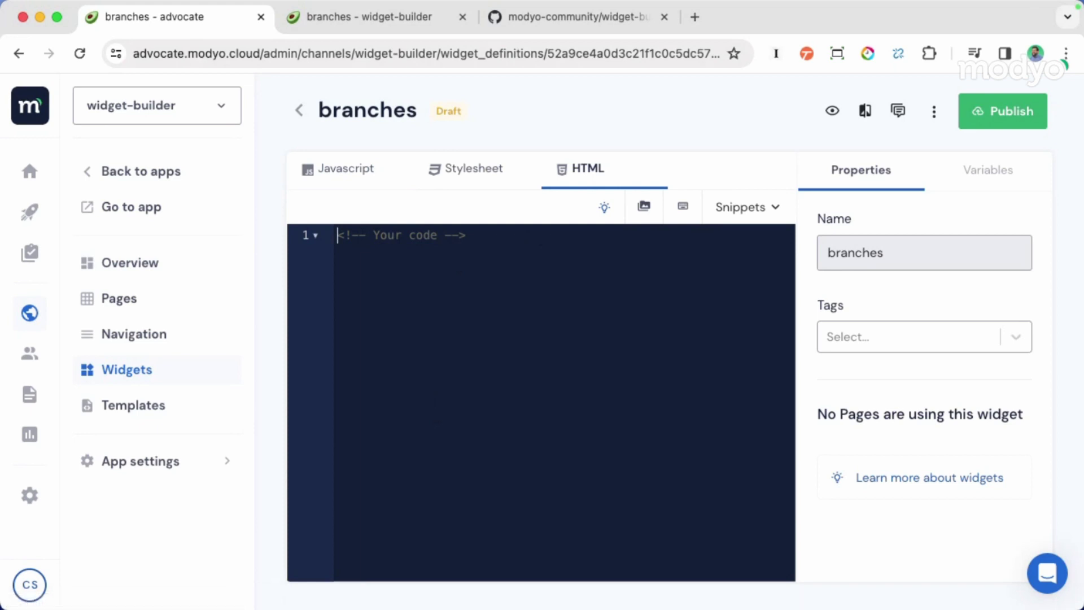
key("super+Tab")
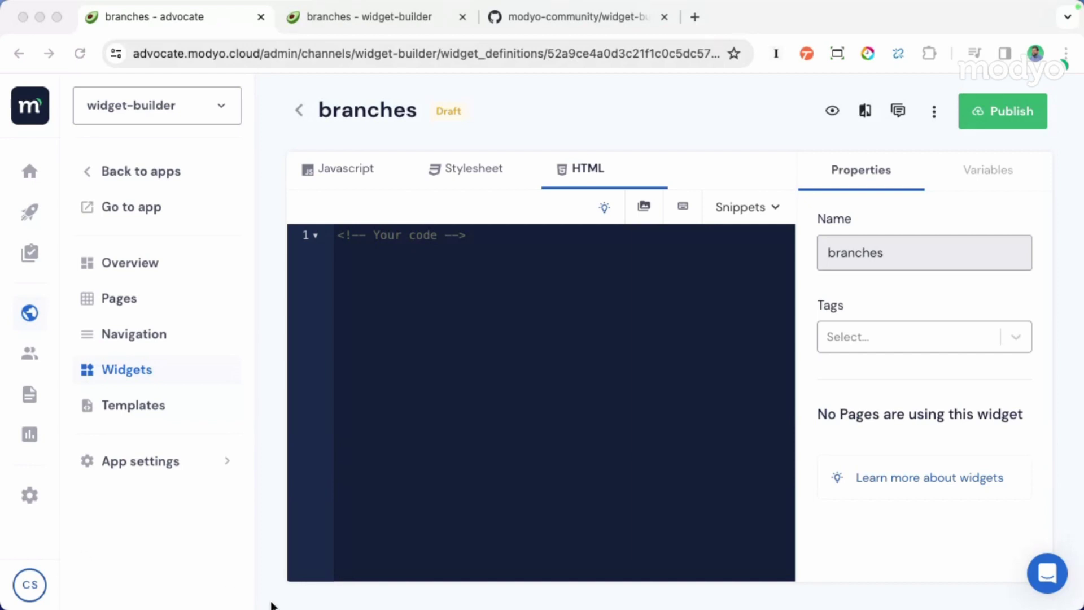
left_click(535, 384)
left_click_drag(500, 232, 284, 222)
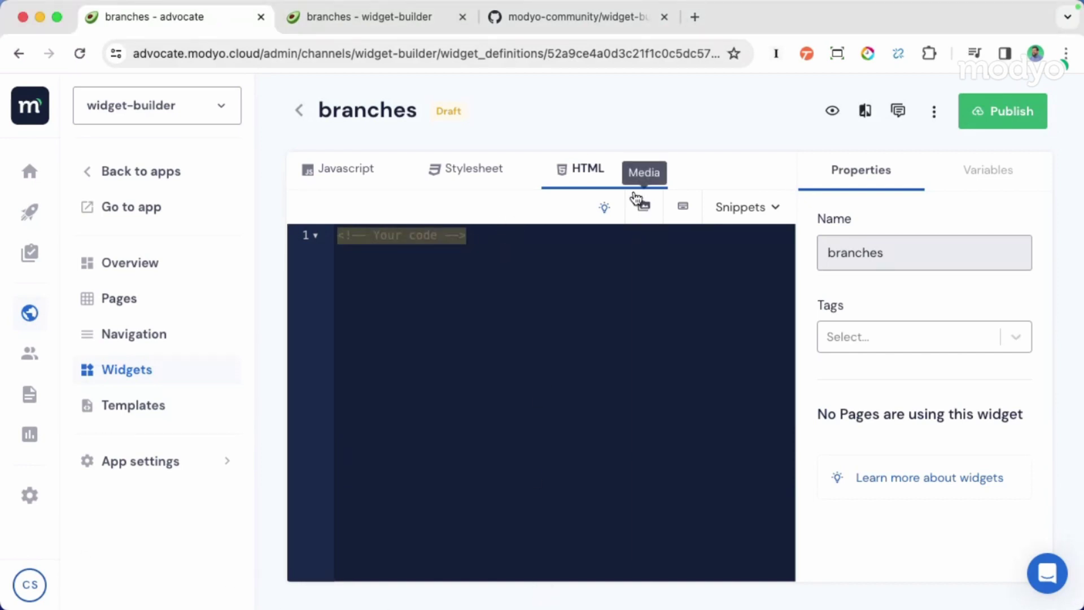
key("BackSpace")
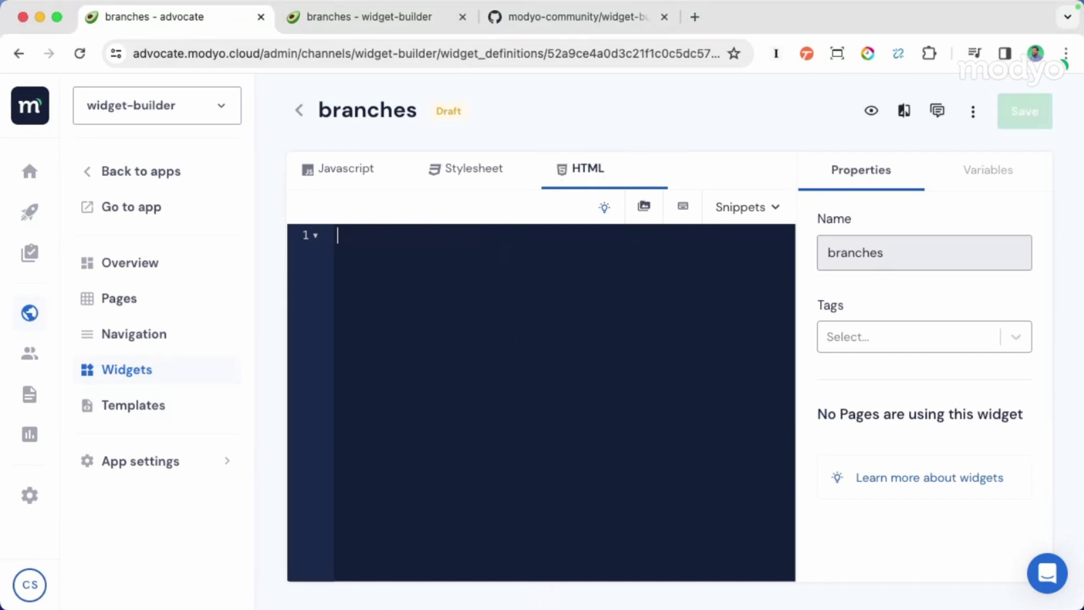
type("<div class=\"card py-4 py-md-12\">     <div class=\"card-body\">         <h5 class=\"card-title\">Branch</h5>         <div class=\"d-flex \" id=\"branchesWidget\">             <div id=\"map\" class=\"col-md-12 rounded\"> </div>         </div>     </div> </div>")
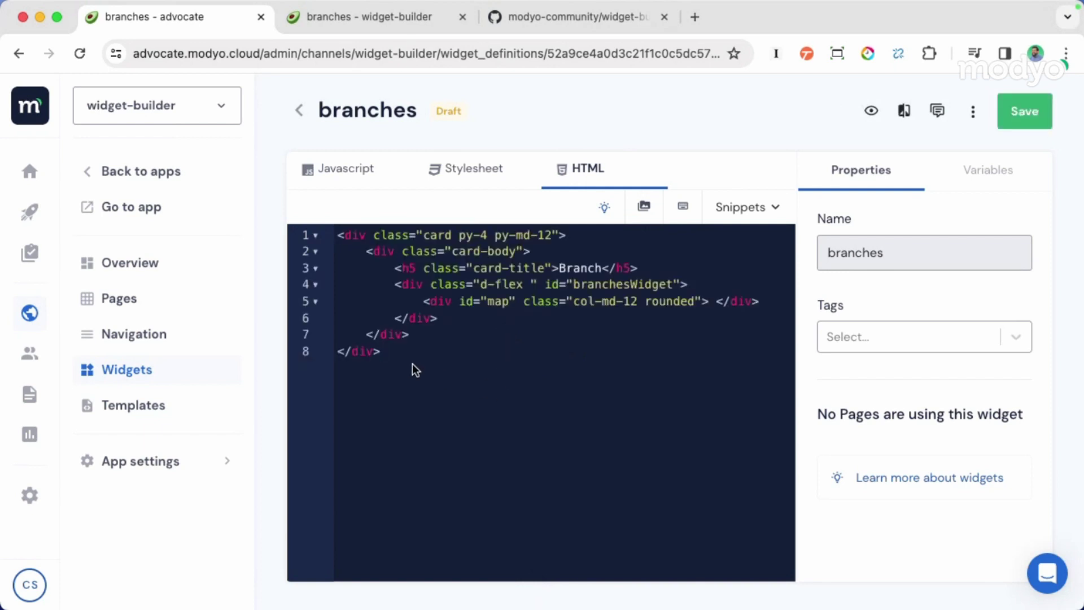
left_click(1025, 111)
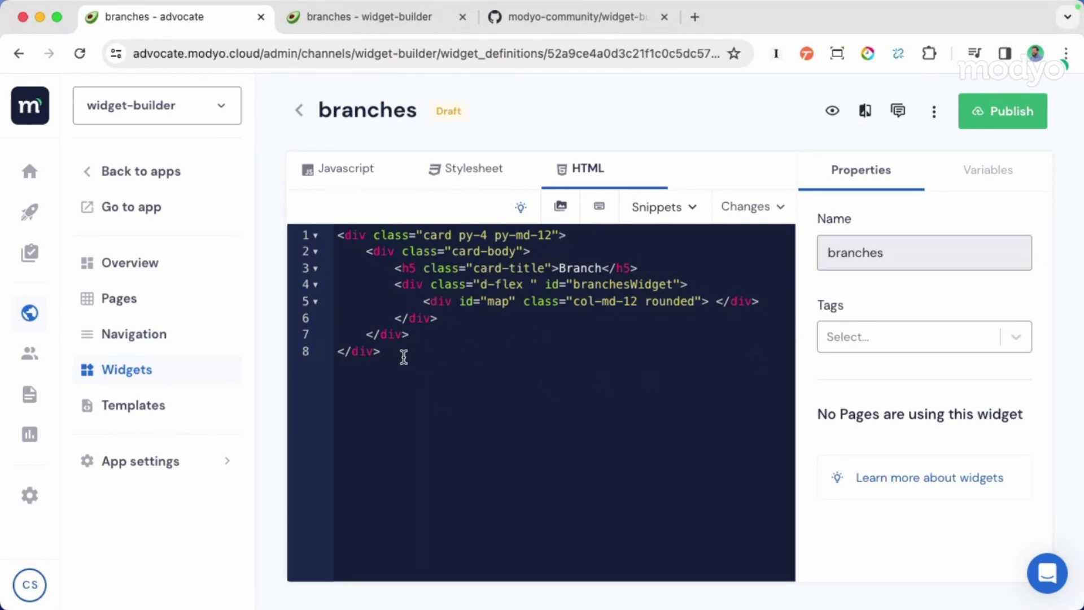
- Examine the branches widget's HTML, particularly the div with id "map"
left_click_drag(404, 358, 339, 234)
left_click(495, 364)
left_click_drag(422, 302, 764, 305)
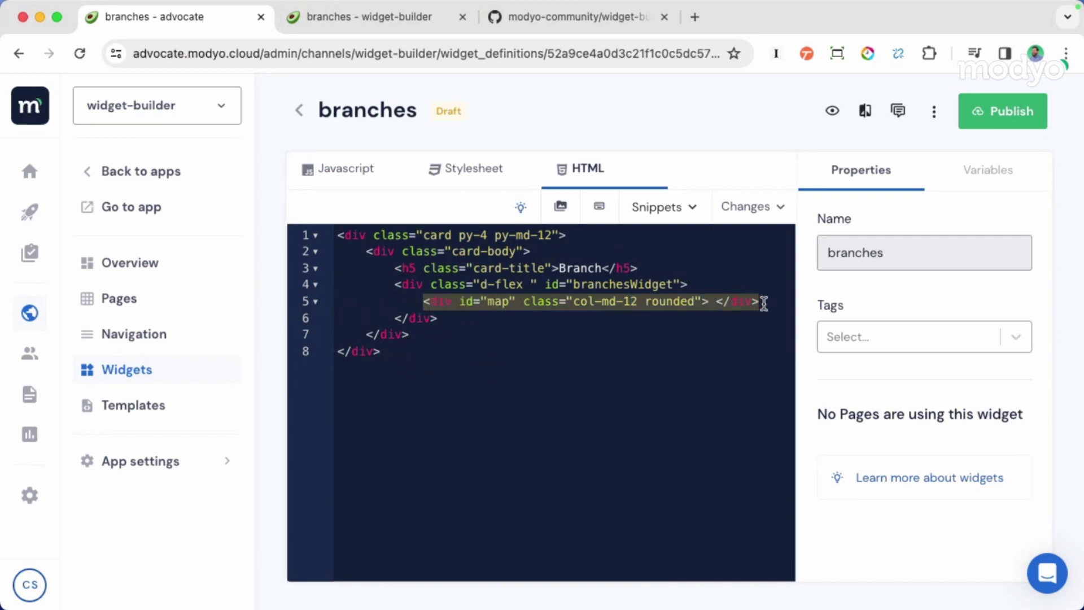
left_click(522, 301)
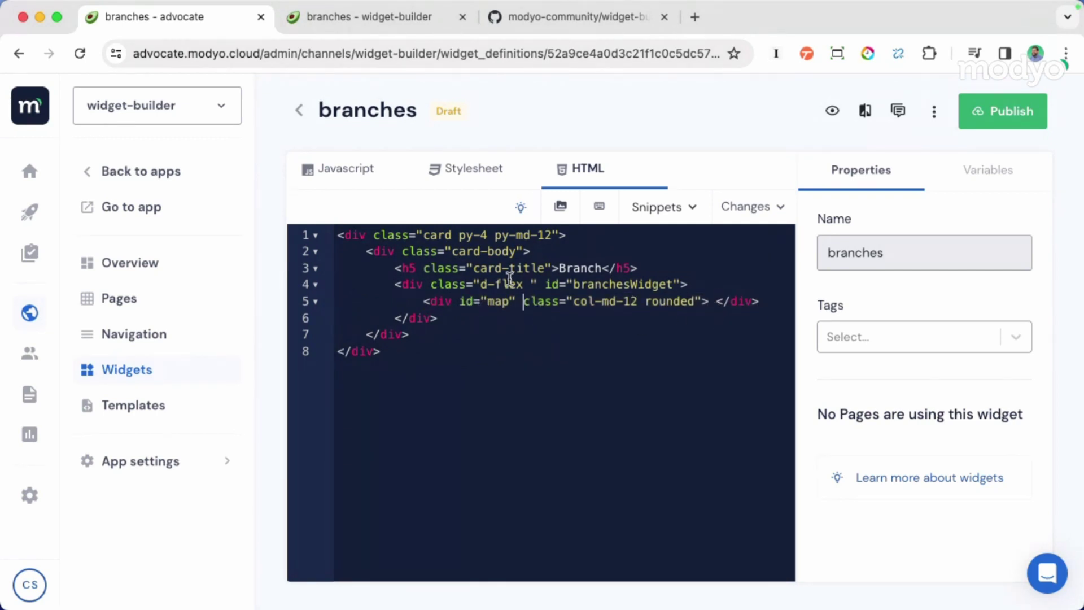
- Clear the placeholder comment from the branches widget's JavaScript code
left_click(348, 174)
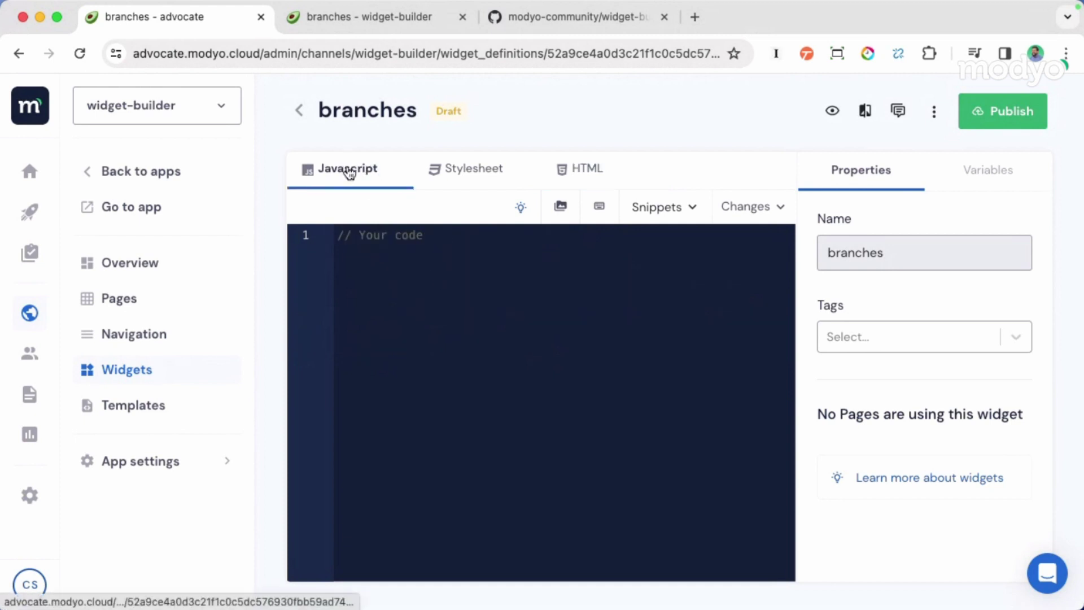
left_click_drag(445, 248, 276, 224)
key("BackSpace")
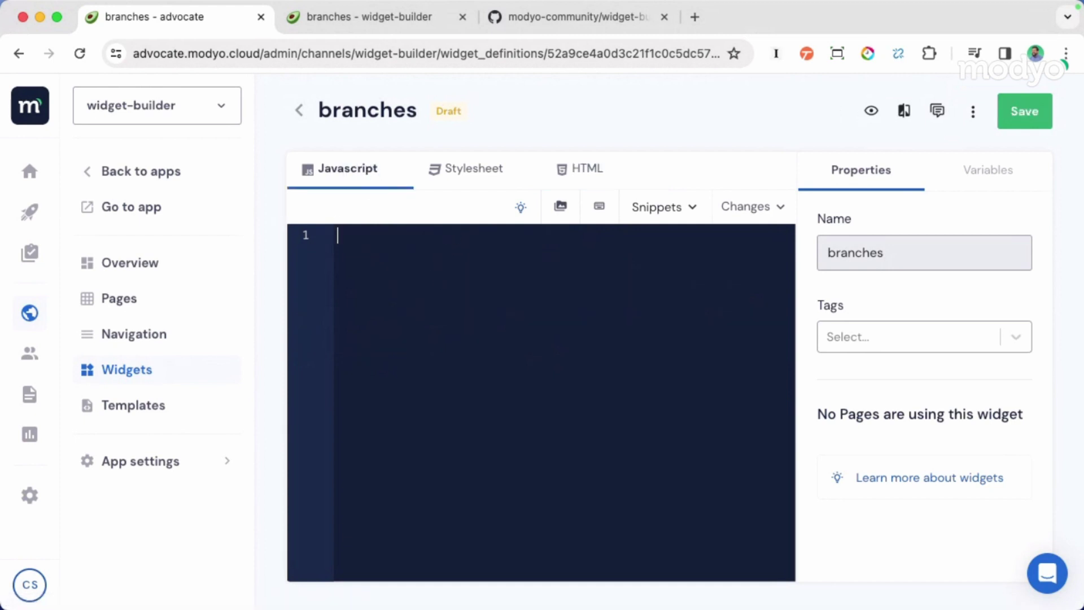
- Switch to the Google Maps Platform documentation on creating an advanced marker and examine the sample map and its JavaScript example
key("super+Tab")
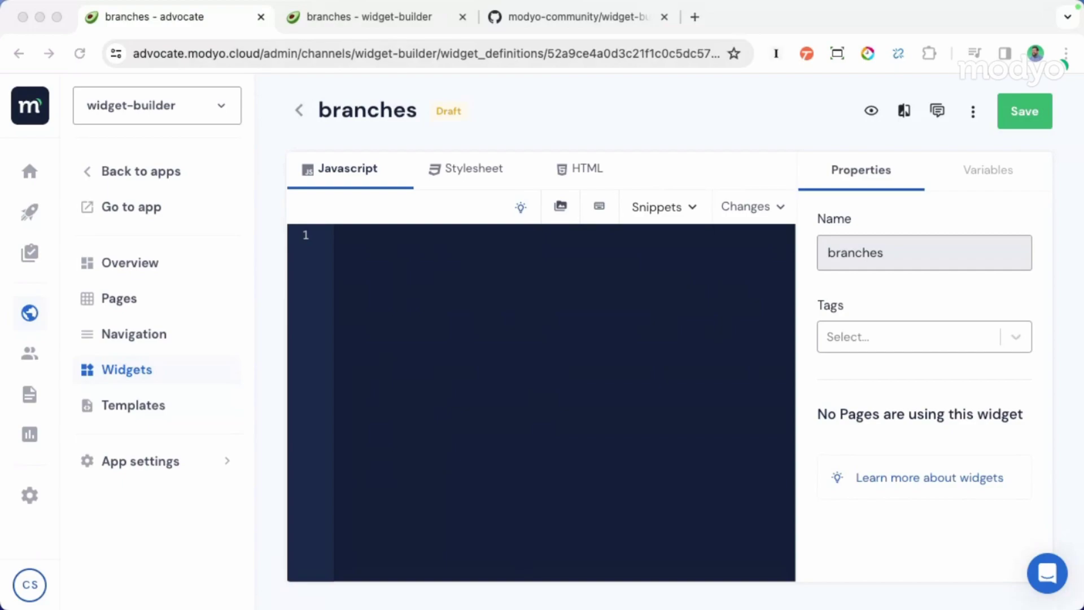
left_click_drag(0, 170, 259, 8)
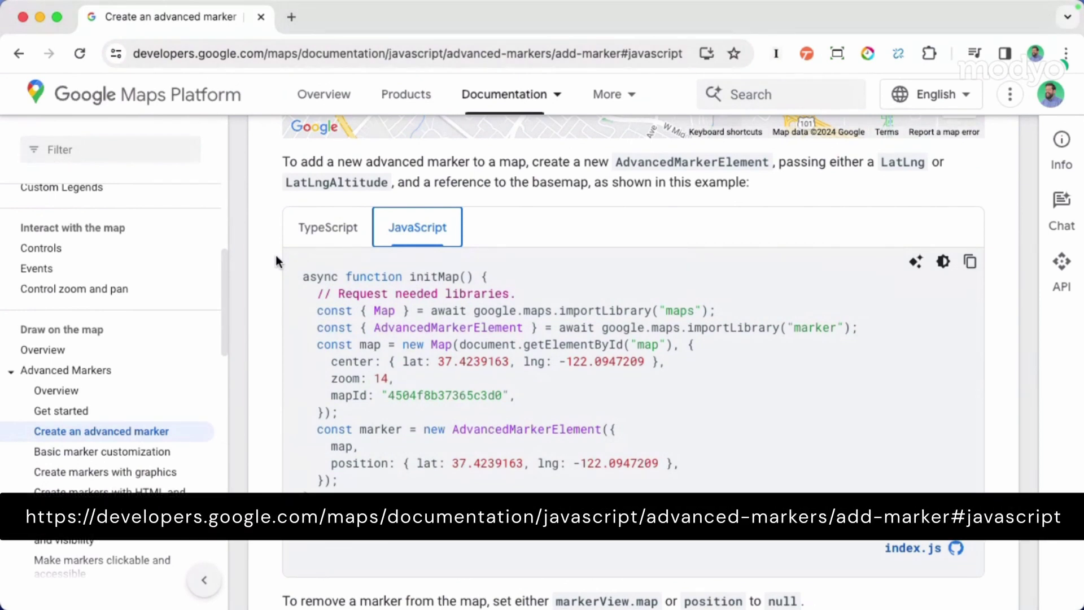
scroll(375, 344, "up", 3)
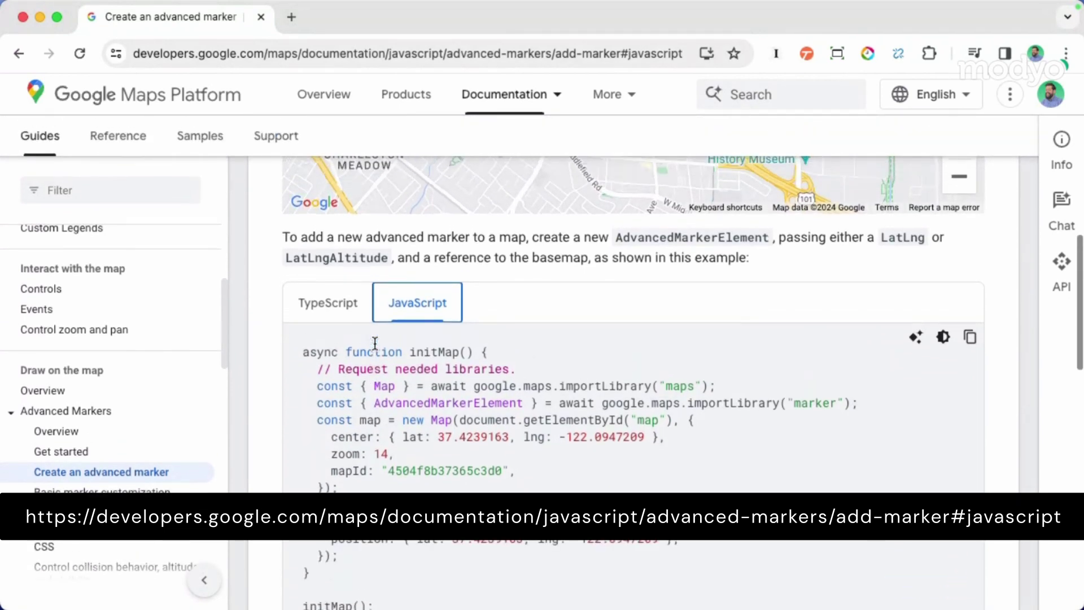
scroll(375, 342, "up", 5)
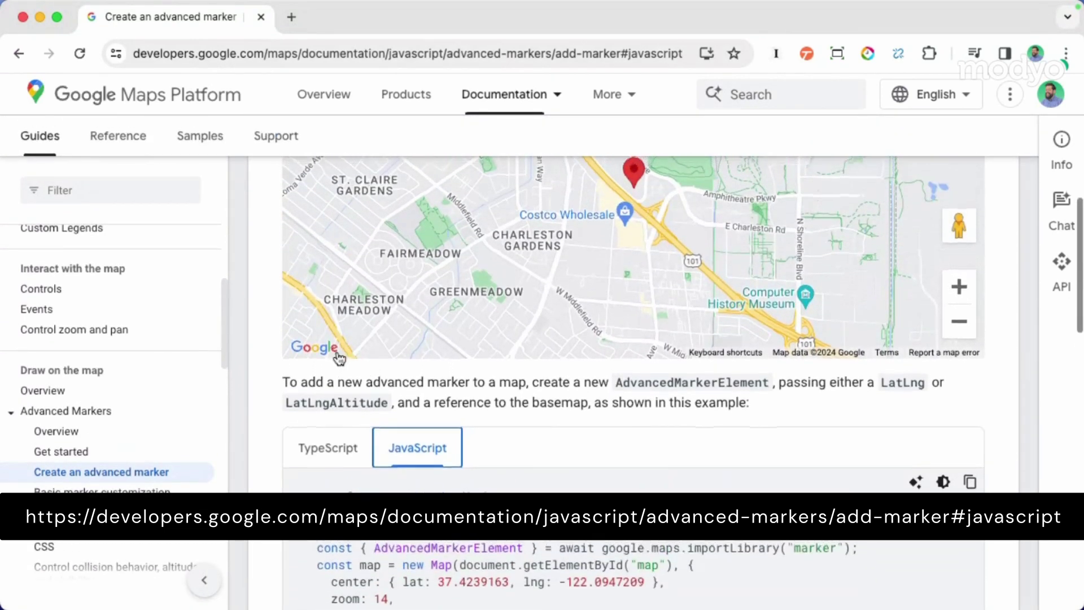
scroll(338, 350, "up", 6)
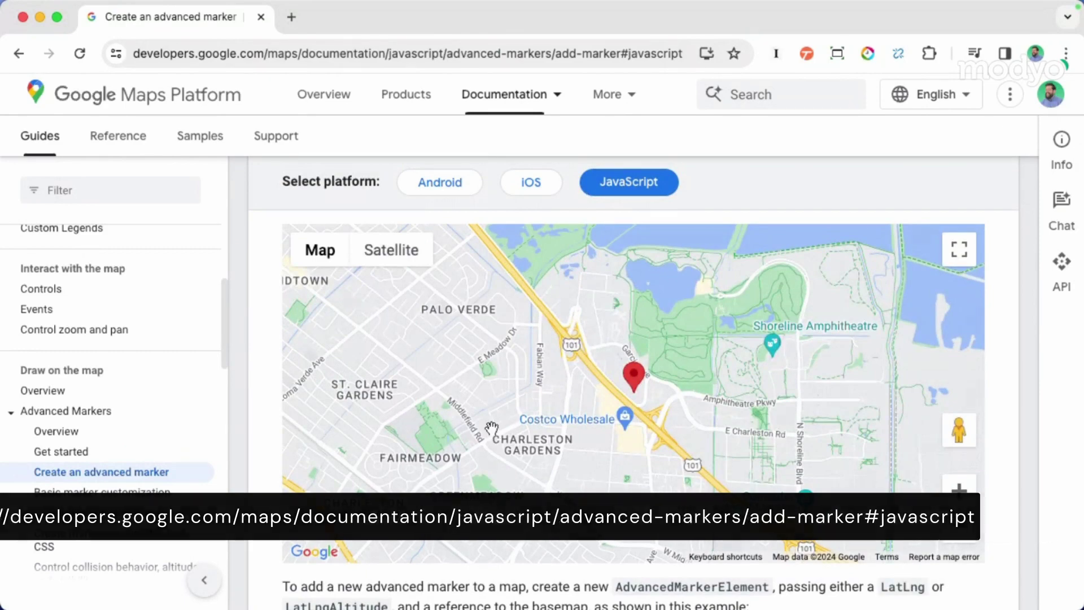
scroll(485, 240, "down", 5)
scroll(513, 414, "up", 4)
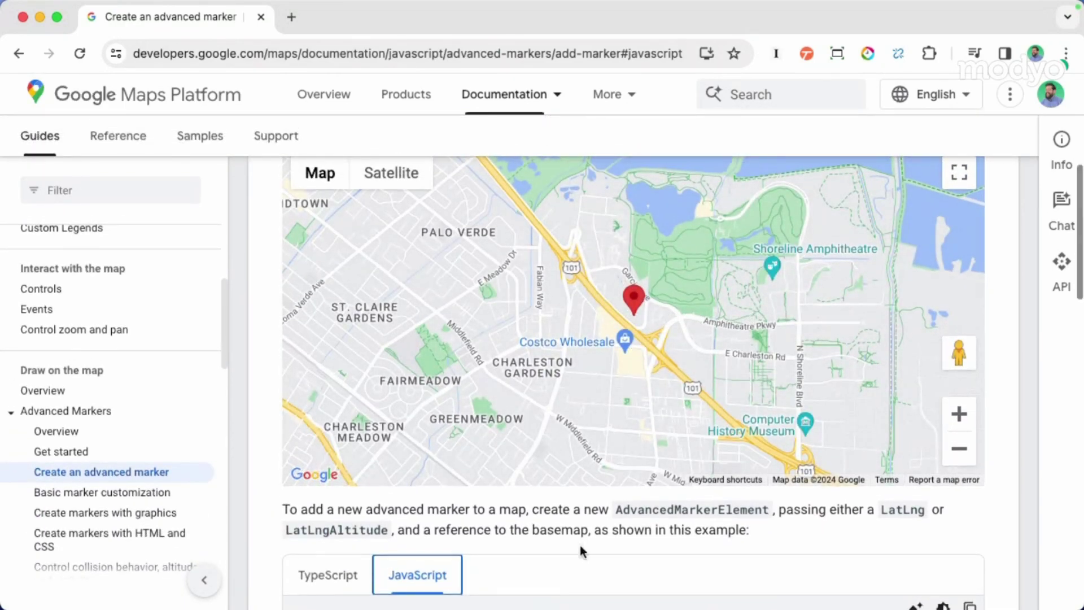
scroll(578, 547, "down", 5)
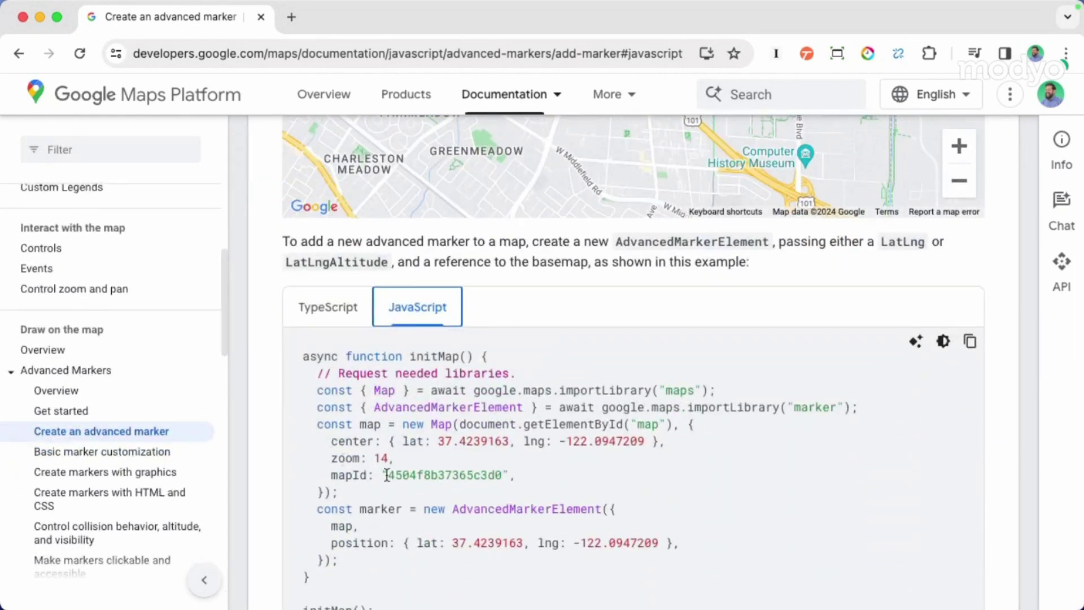
left_click_drag(510, 17, 0, 234)
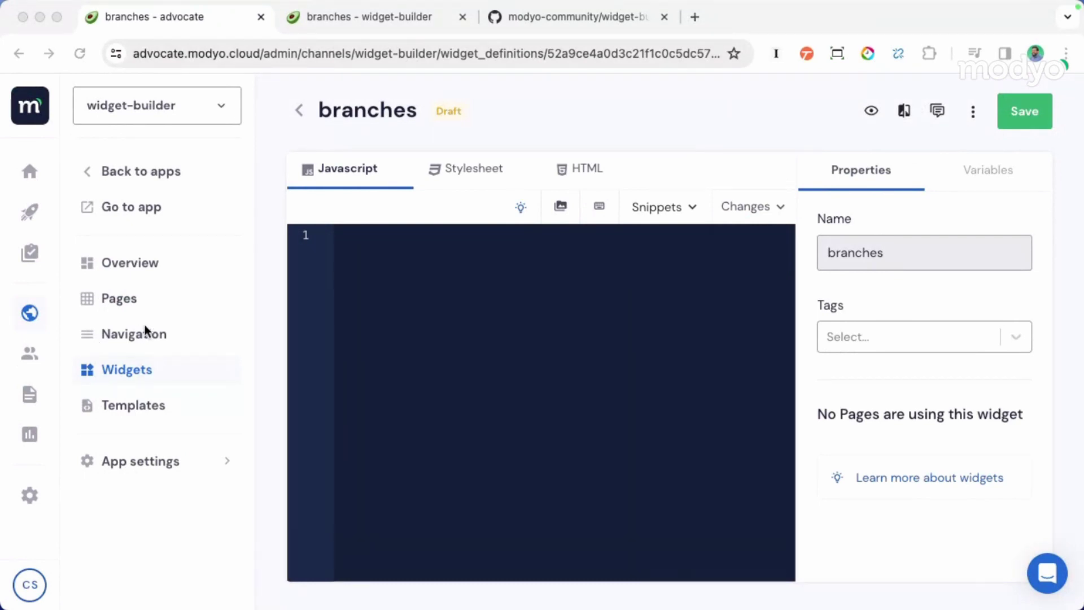
- Add a self-invoking function to the widget's JavaScript that asynchronously loads the Google Maps script with the API key, places library and initApp callback
left_click(533, 268)
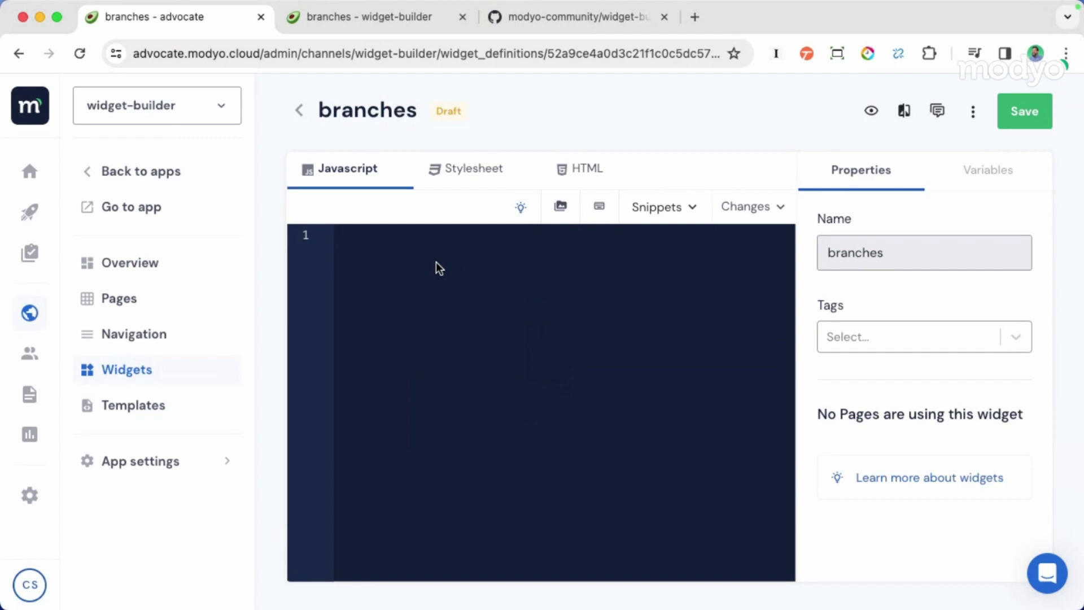
key("super+v")
left_click_drag(432, 391, 326, 244)
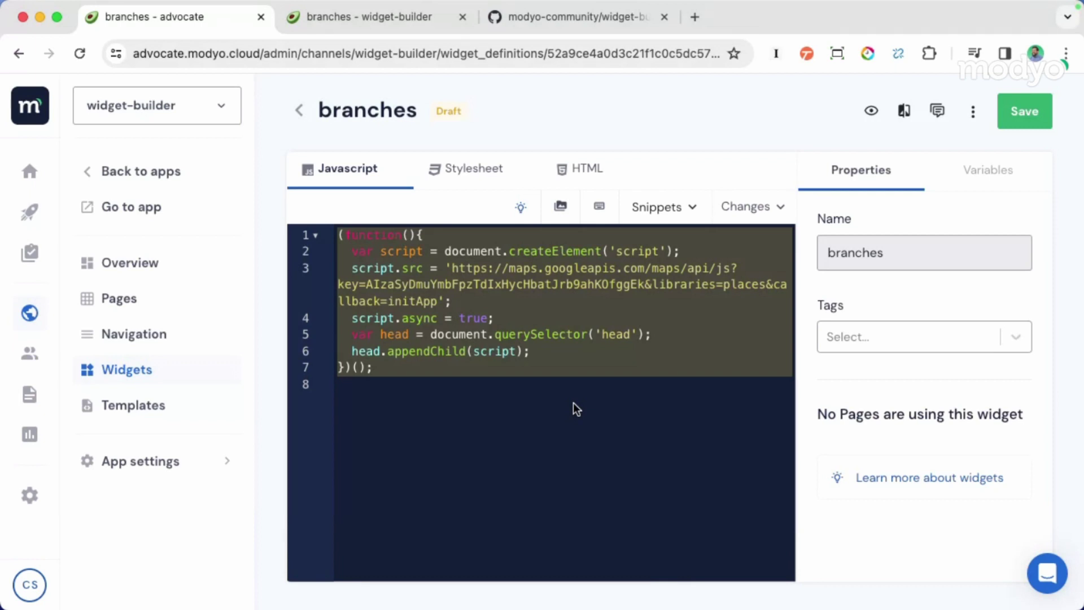
left_click(401, 379)
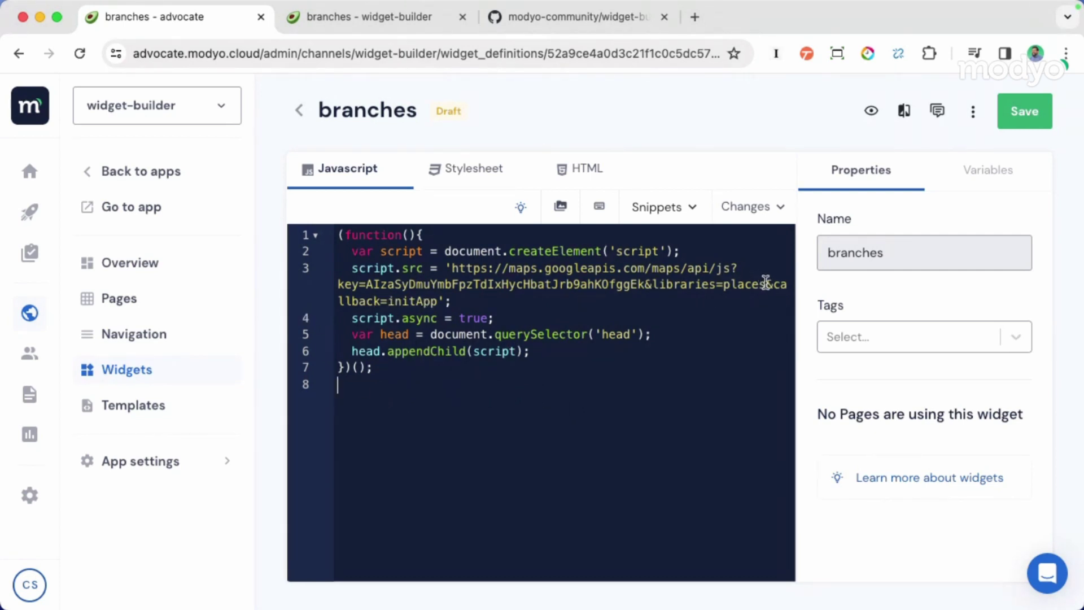
left_click_drag(765, 282, 433, 302)
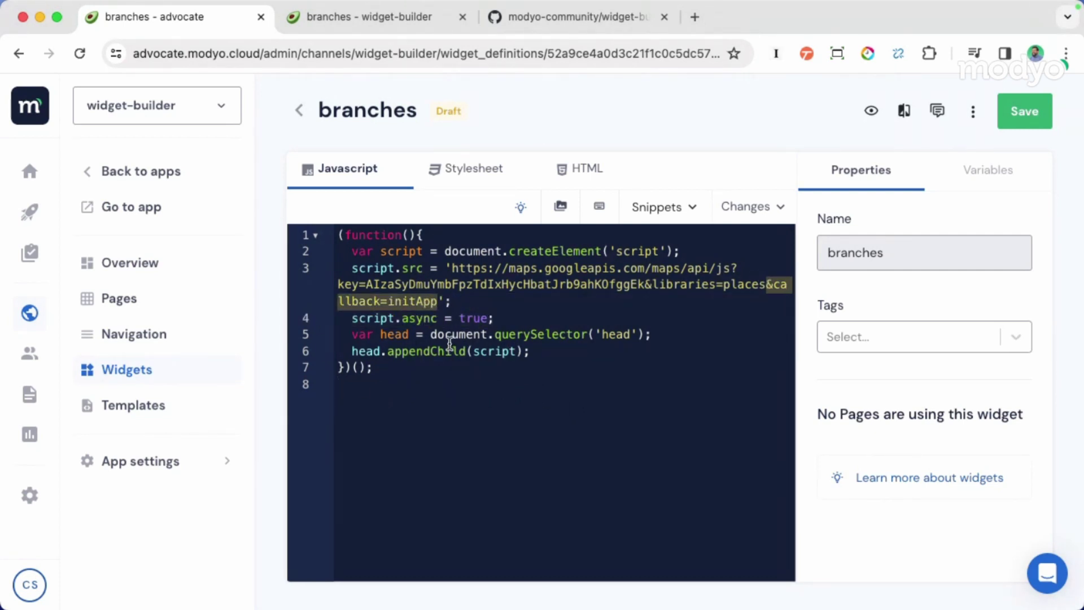
left_click(403, 321)
left_click_drag(388, 301, 431, 301)
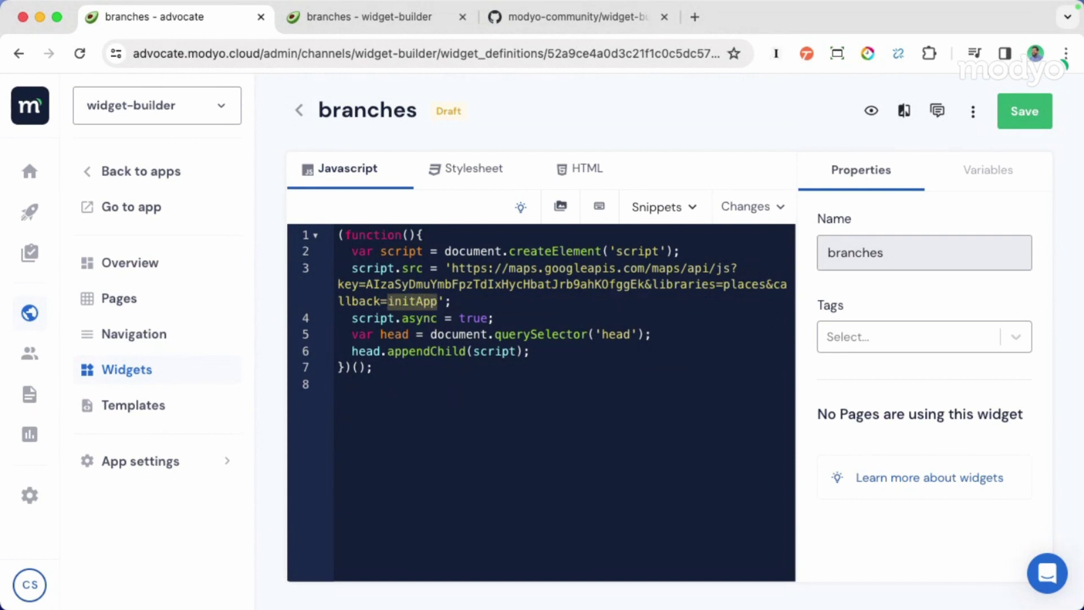
- Below the loader, add map and position (lat -33.4402179, lng -70.6578679) declarations and an async initApp creating a zoom 12 "DEMO_MAP_ID" map with an advanced marker
key("super+Tab")
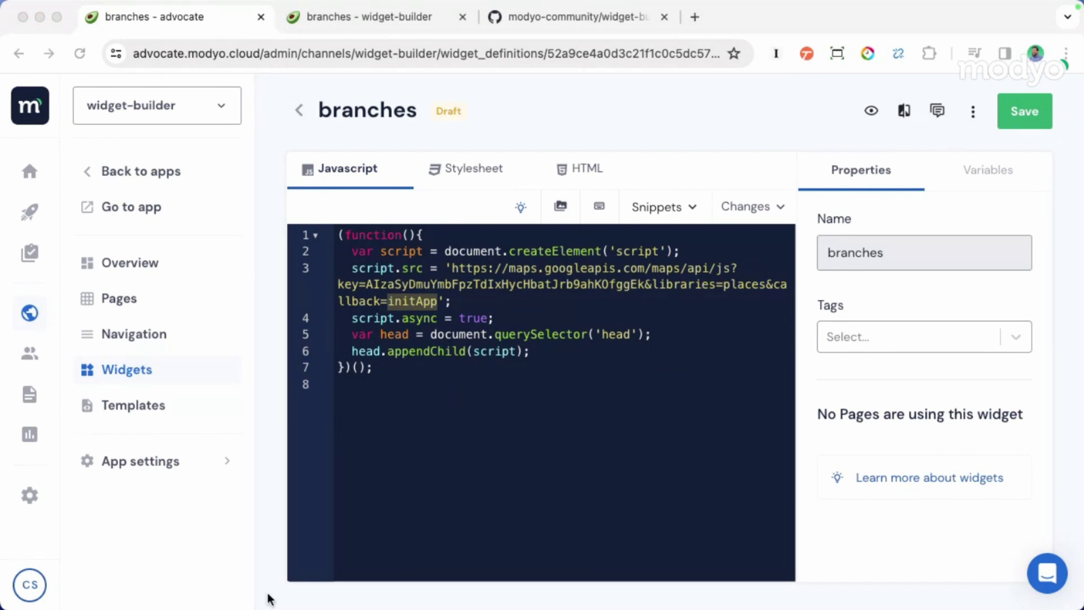
key("super+Tab")
left_click(376, 387)
key("Return")
key("Return")
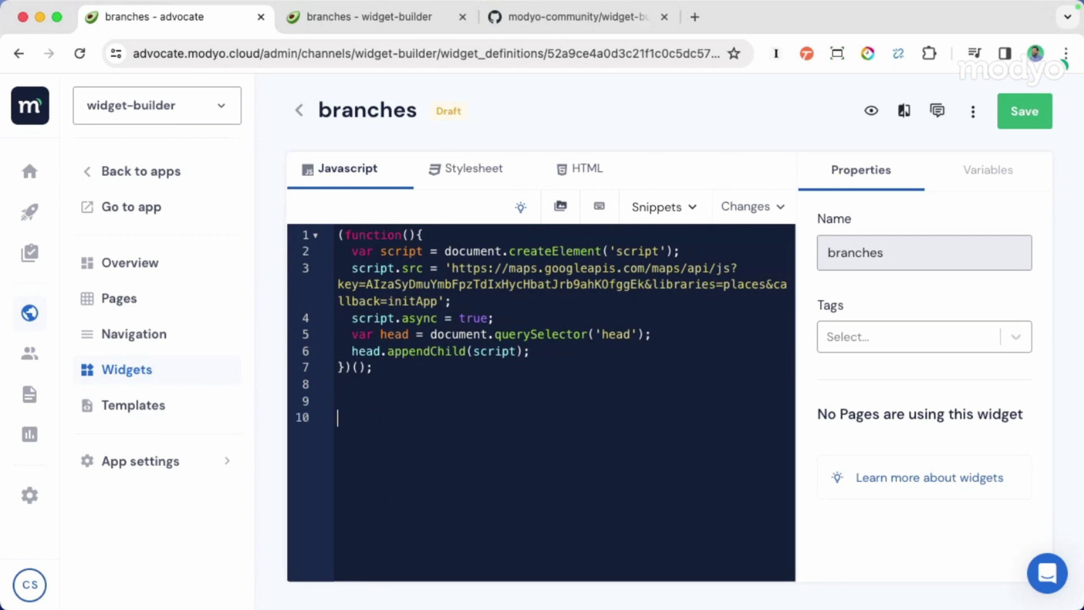
key("super+v")
scroll(555, 444, "up", 1)
scroll(554, 444, "up", 3)
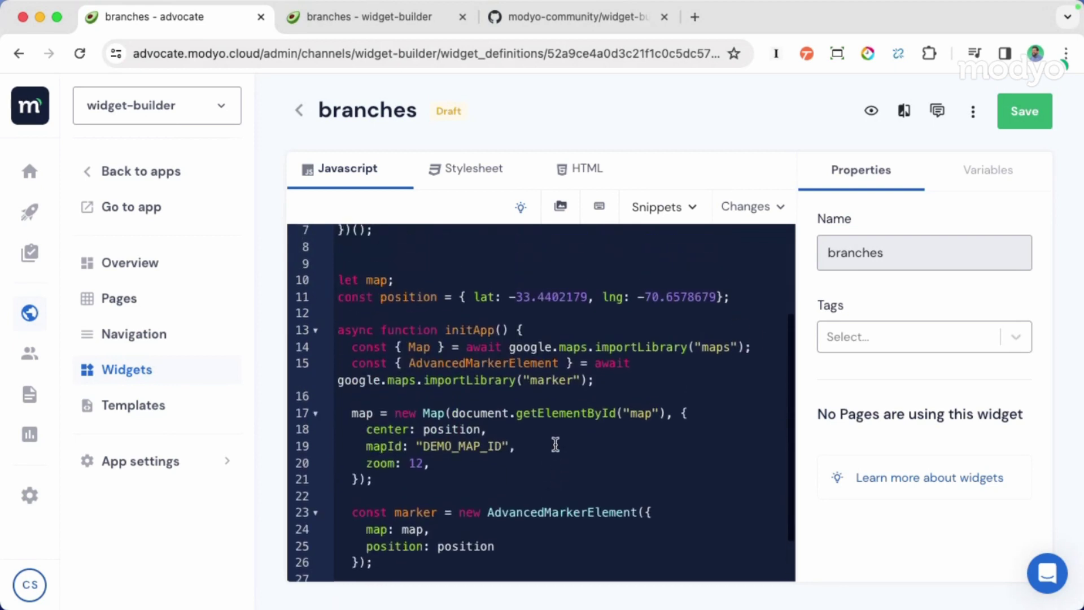
- Collapse the initApp function and examine the map variable and position constant declared above it
left_click(315, 332)
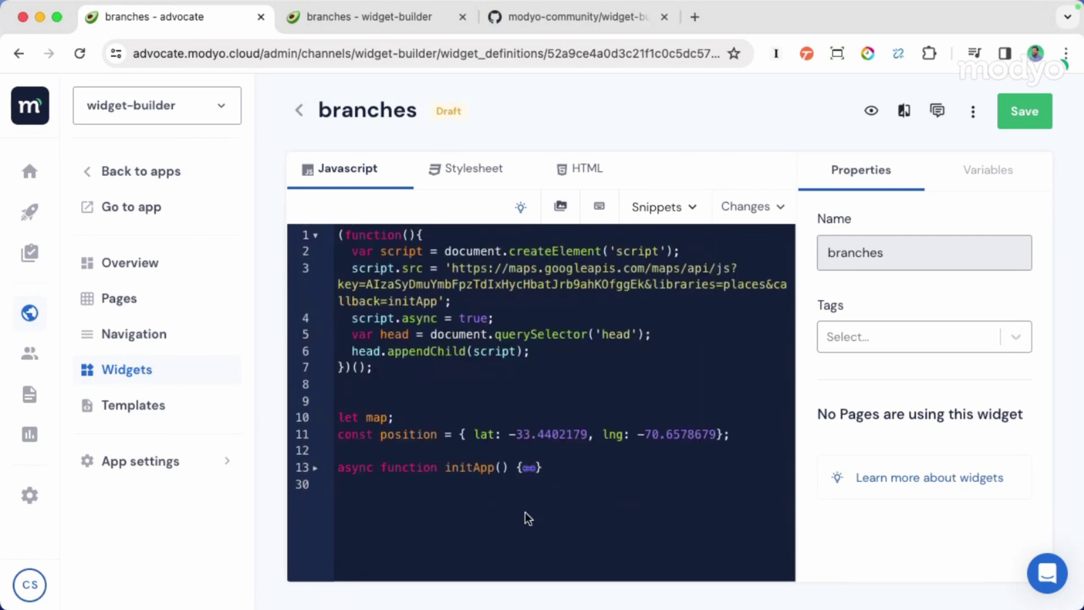
left_click_drag(556, 464, 330, 457)
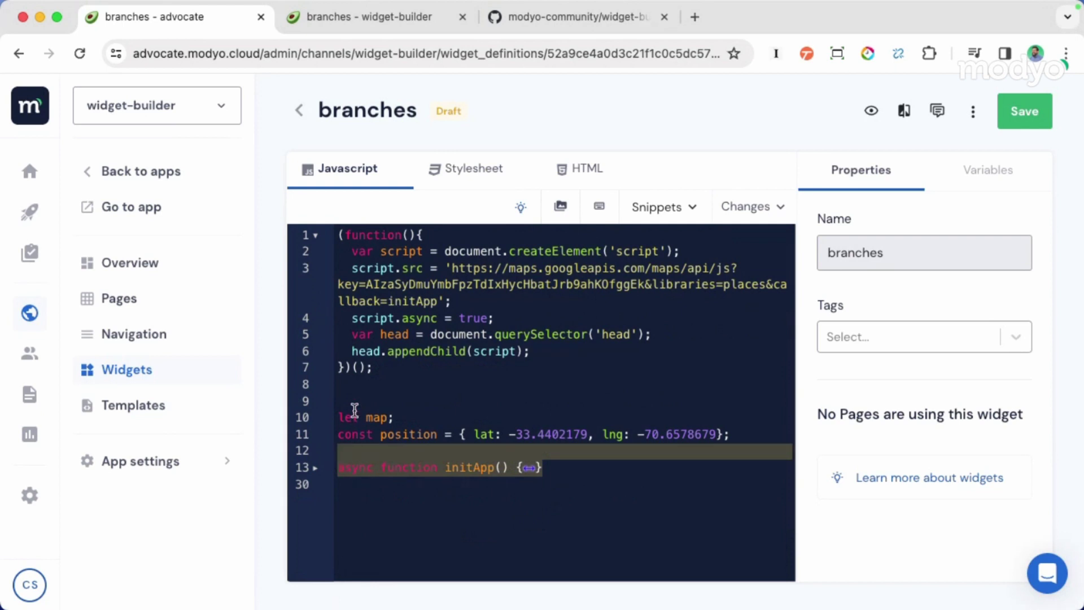
left_click(359, 410)
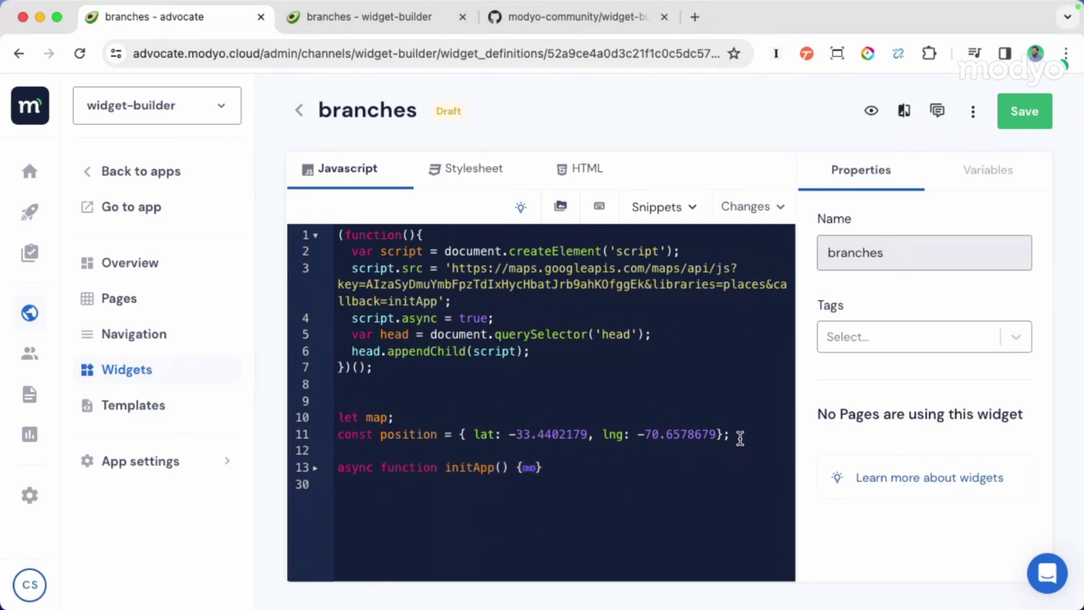
left_click_drag(738, 438, 305, 418)
left_click(466, 401)
left_click_drag(402, 418, 321, 424)
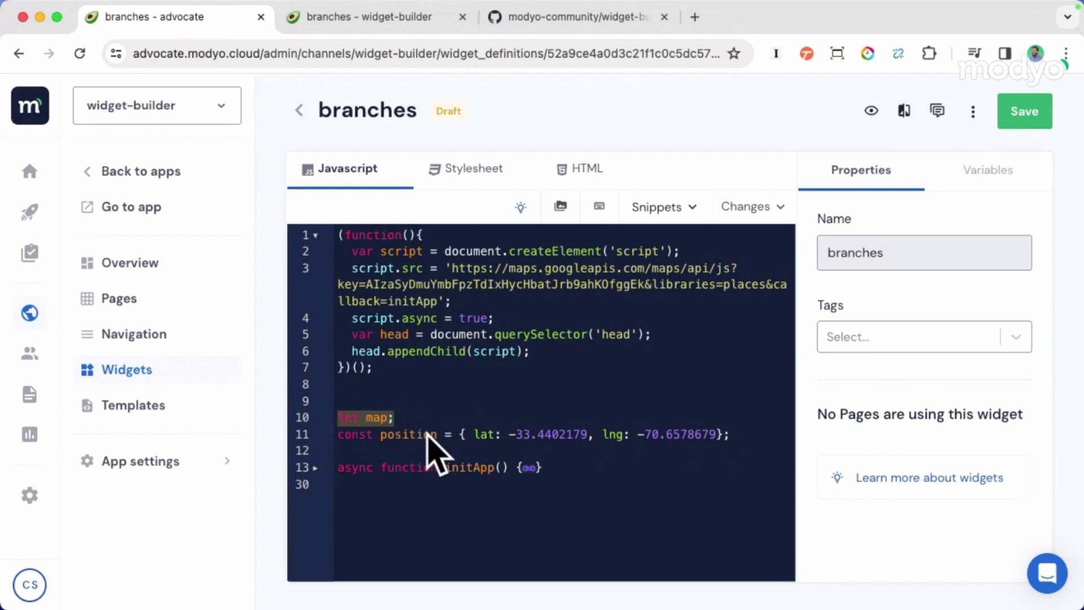
left_click(438, 418)
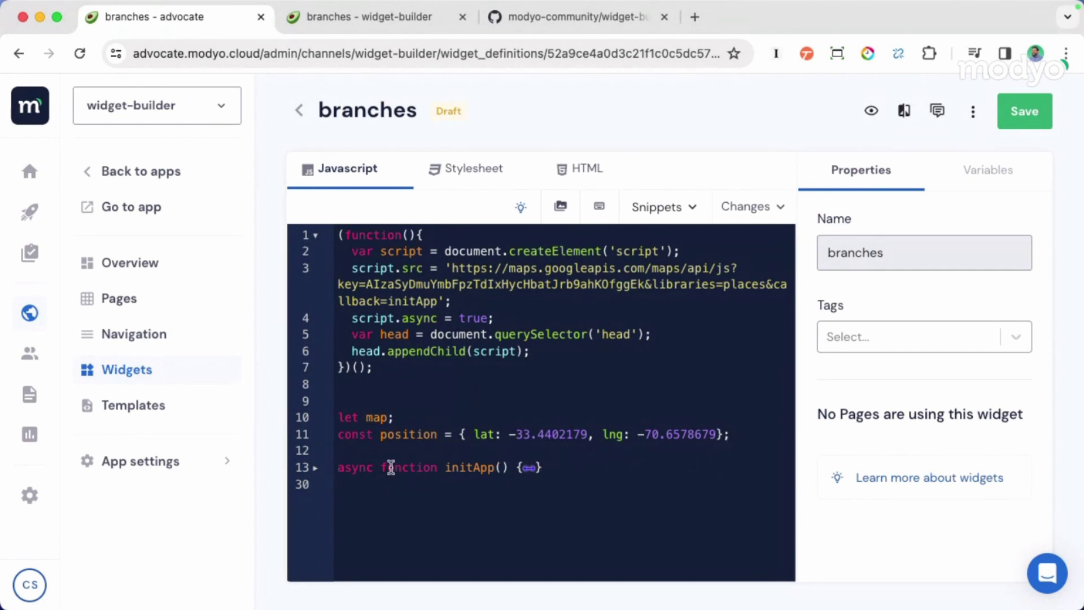
- Expand initApp, review its library imports, map creation and marker code, and save the branches widget
left_click(316, 468)
scroll(377, 400, "down", 4)
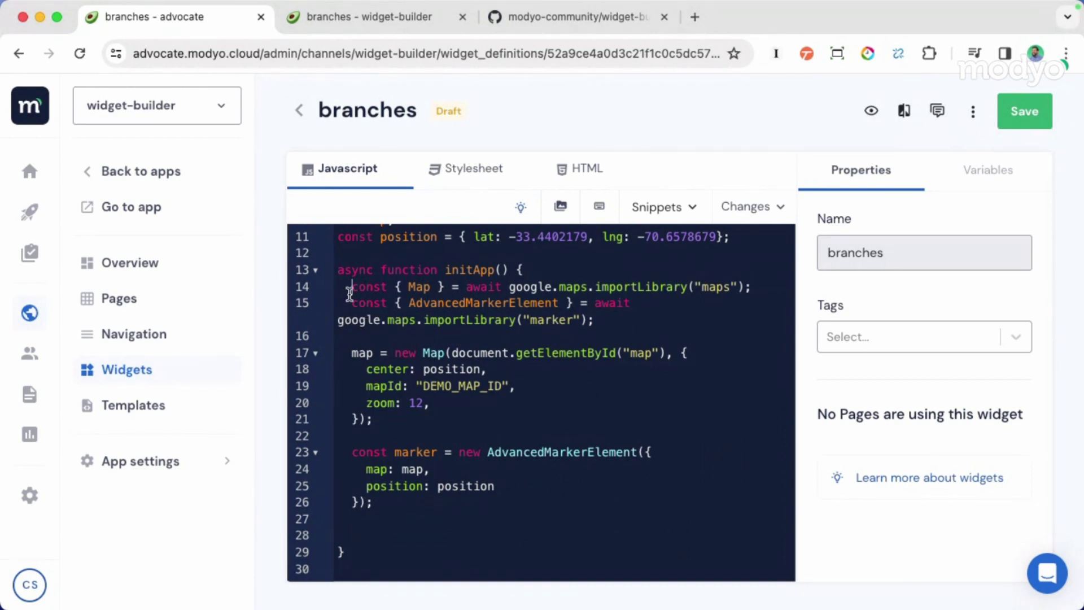
mouse_move(349, 292)
left_mouse_down()
mouse_move(474, 323)
mouse_move(629, 320)
left_mouse_up()
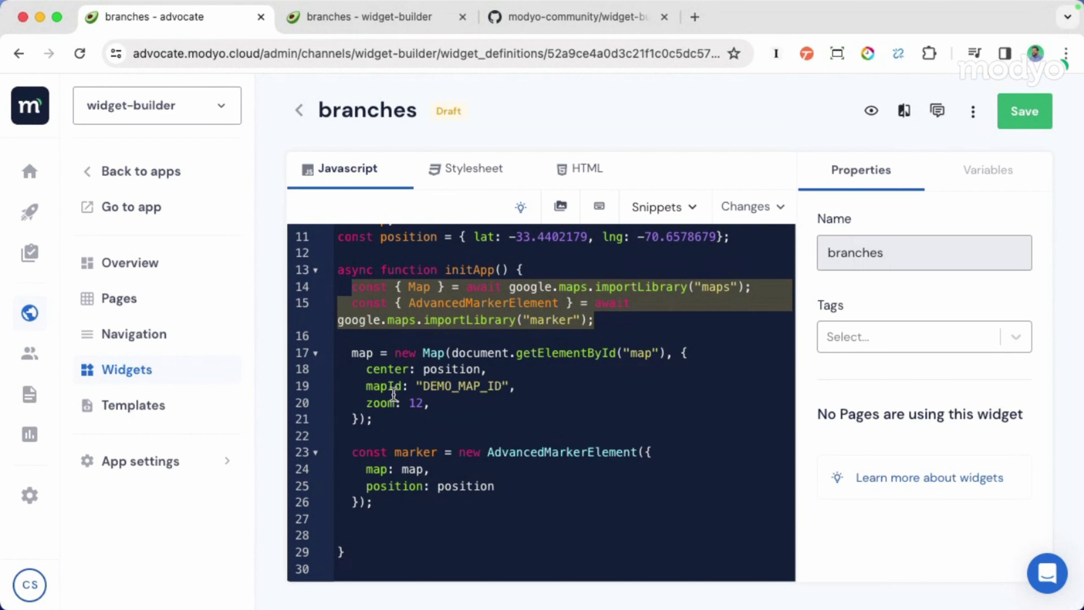
left_click_drag(346, 359, 370, 418)
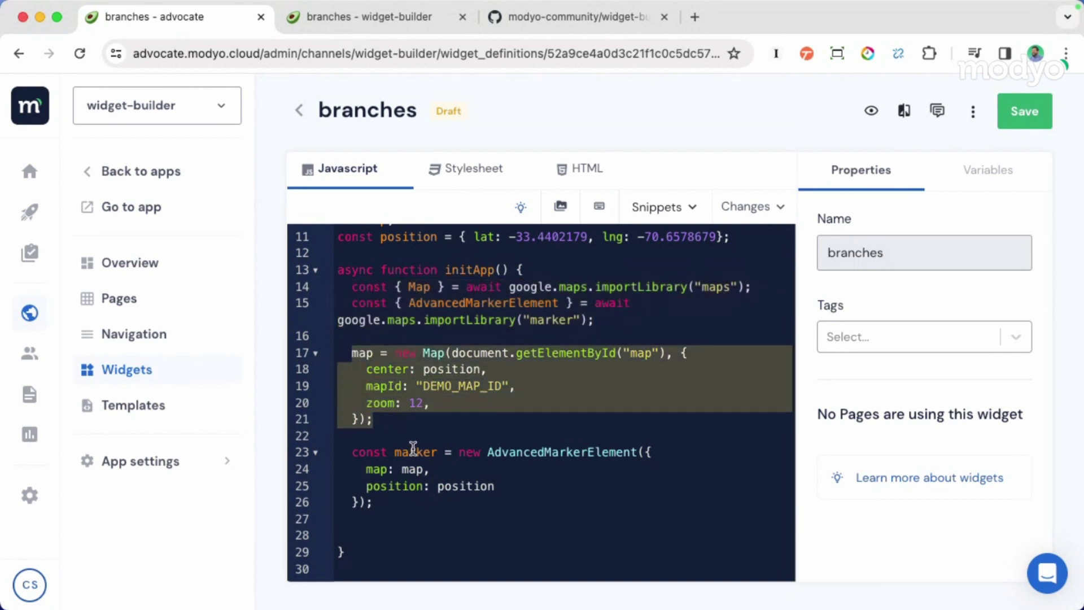
scroll(410, 396, "up", 2)
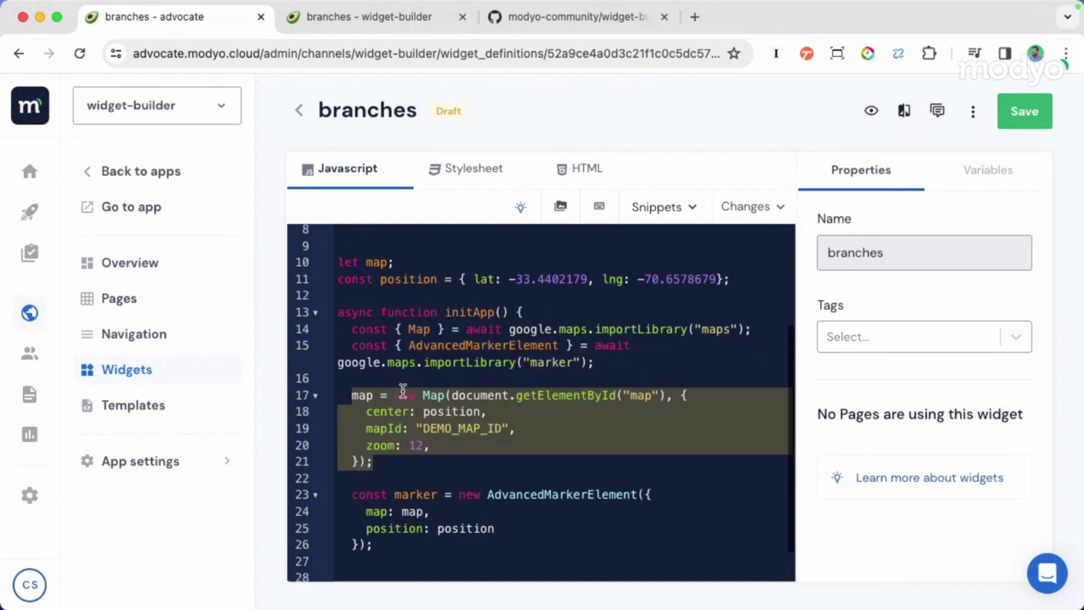
scroll(424, 446, "down", 2)
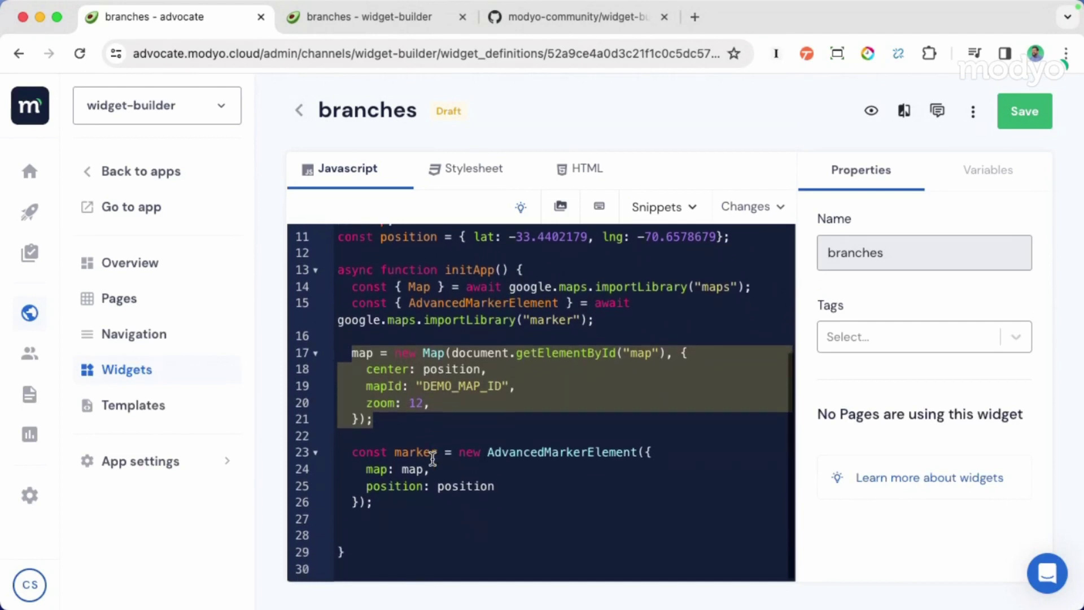
left_click(387, 429)
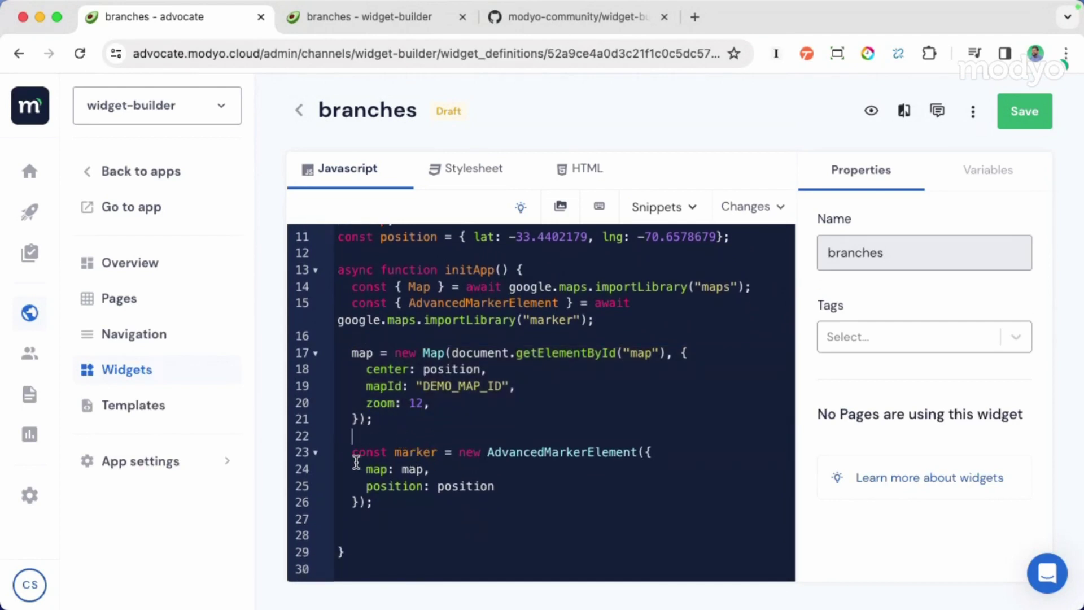
left_click(351, 452)
left_click_drag(350, 449, 384, 508)
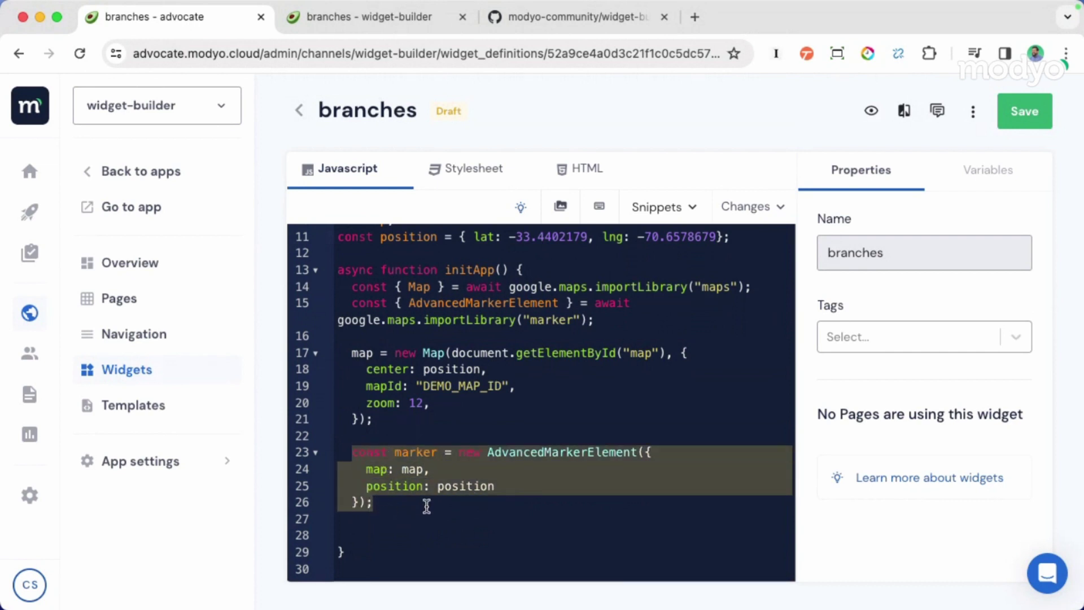
left_click(657, 434)
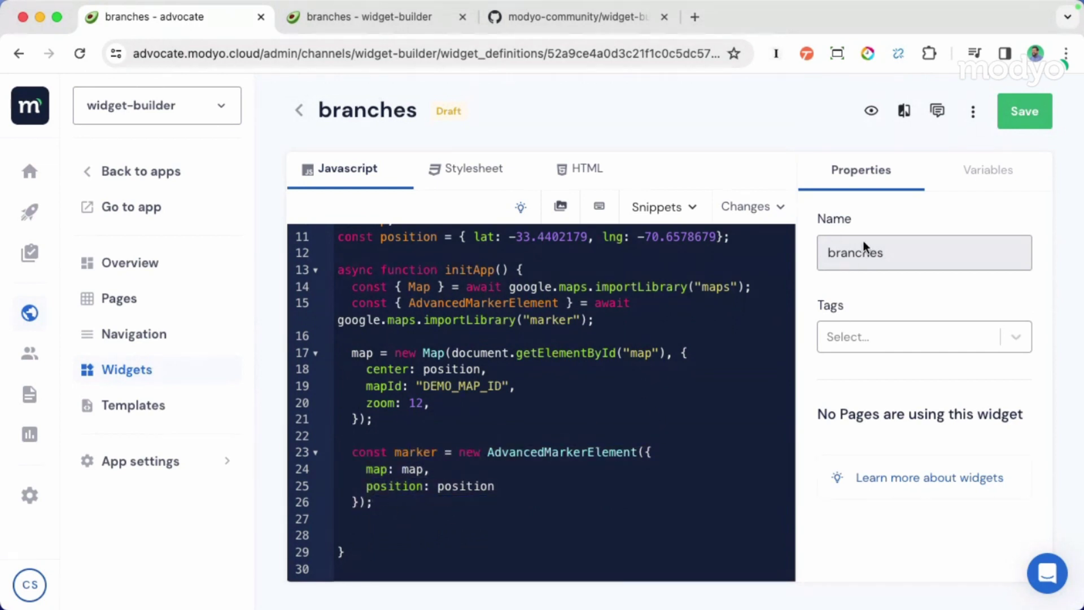
left_click(1026, 115)
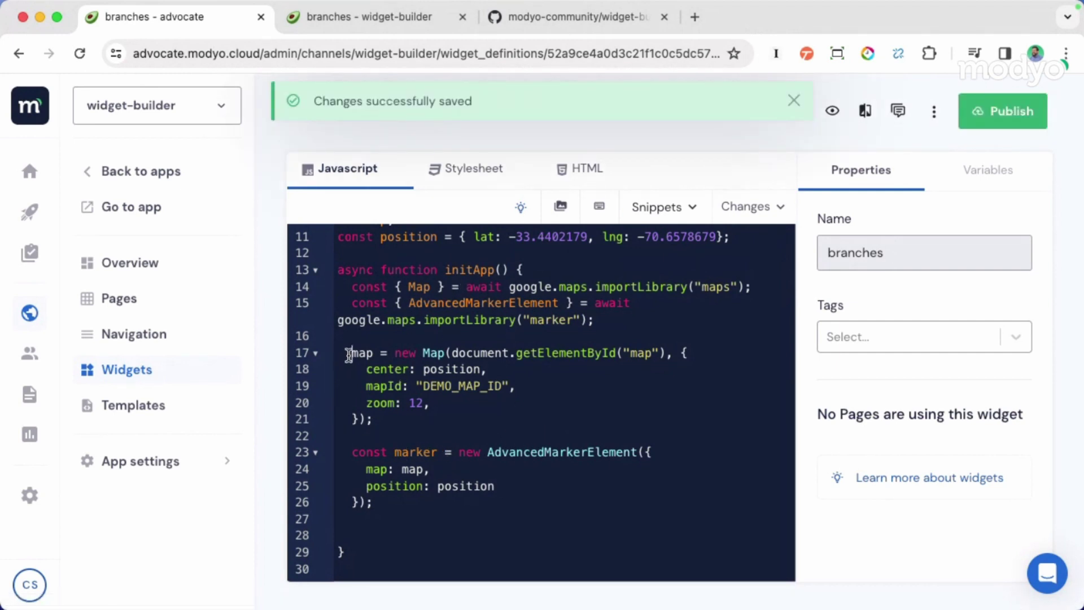
- Compare the "map" id passed to getElementById in the JavaScript with the map div in the widget's HTML
left_click_drag(349, 353, 629, 353)
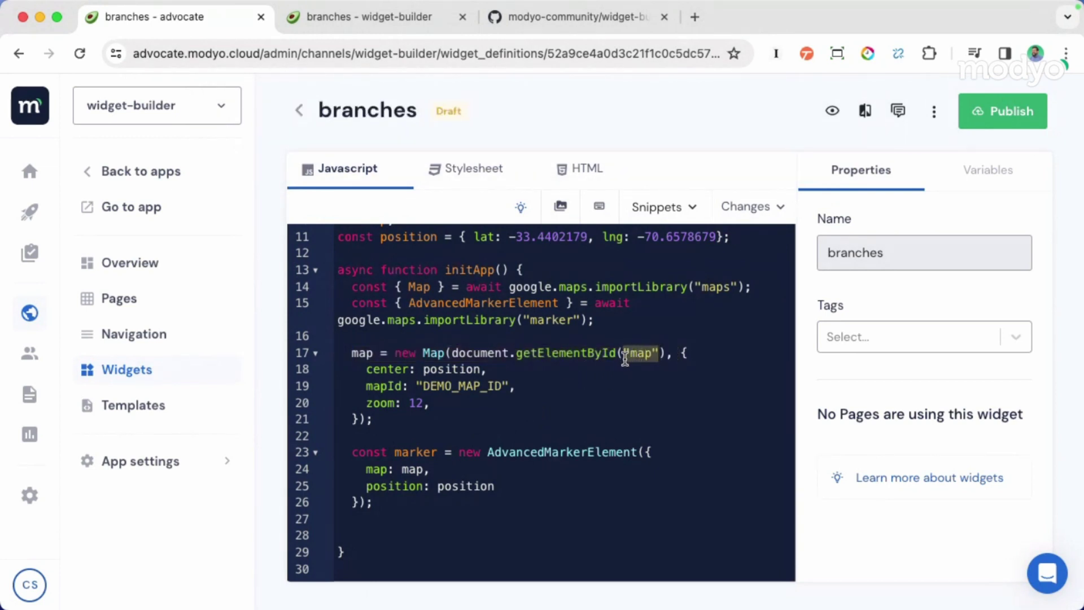
left_click(583, 172)
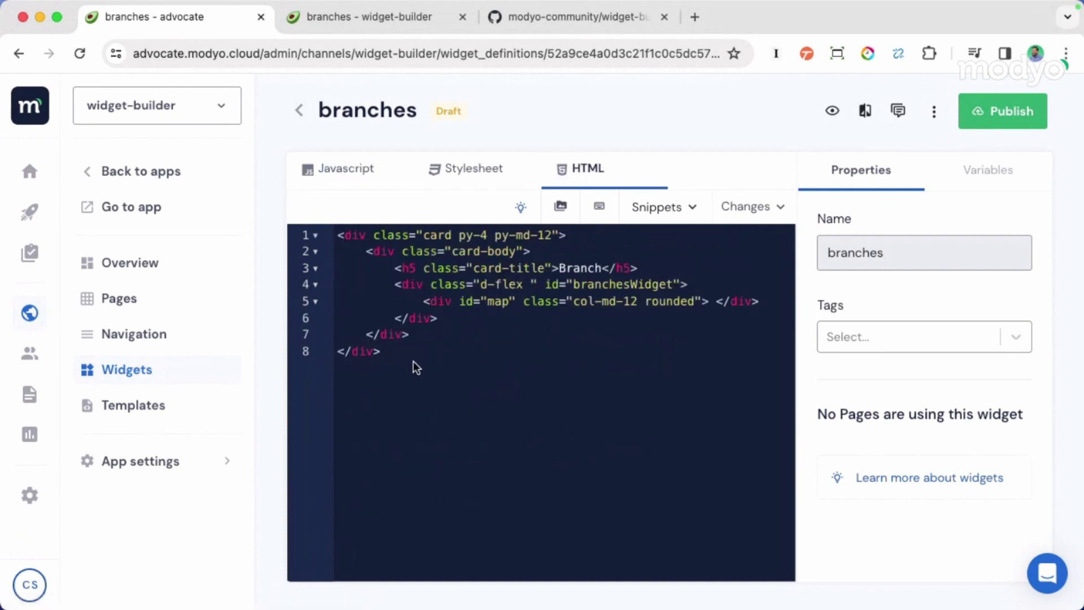
left_click_drag(418, 301, 777, 305)
left_click(465, 299)
left_click_drag(421, 302, 758, 305)
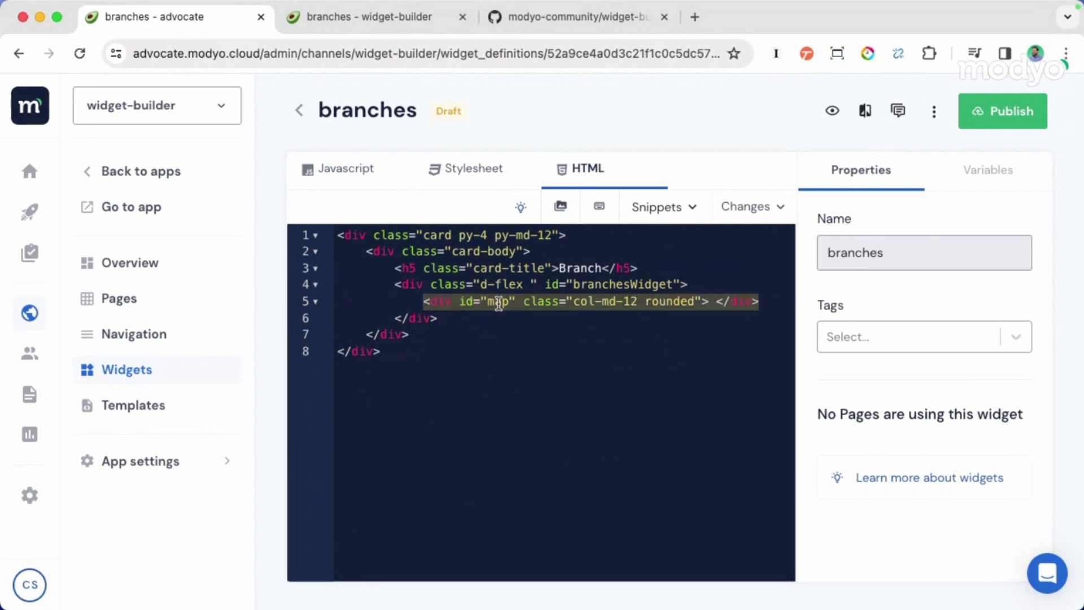
- Check the branches widget's JavaScript and stylesheet, and publish the widget immediately
left_click(357, 173)
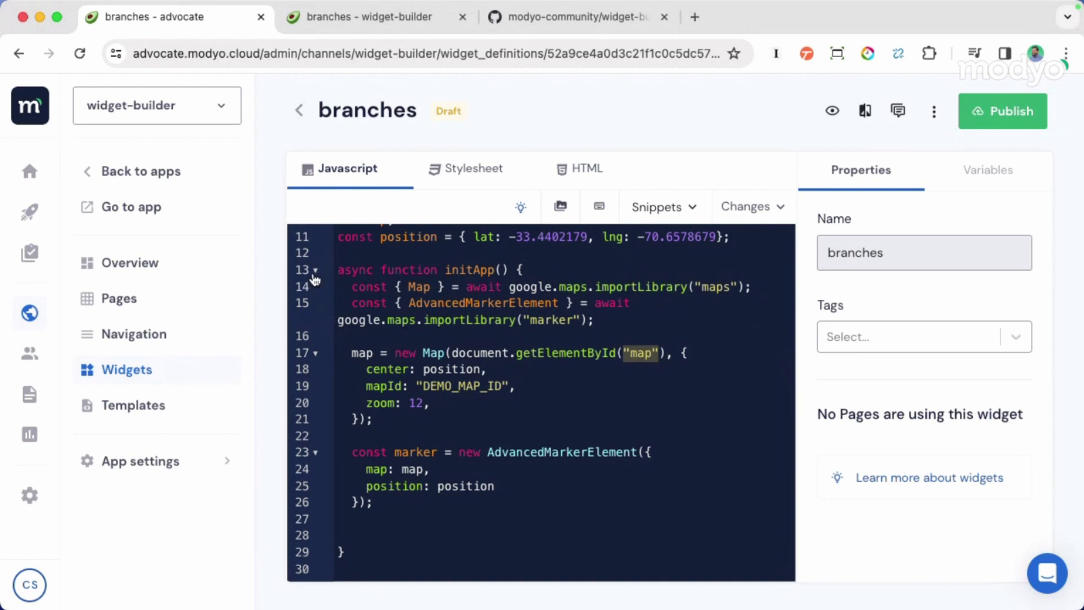
scroll(452, 373, "up", 3)
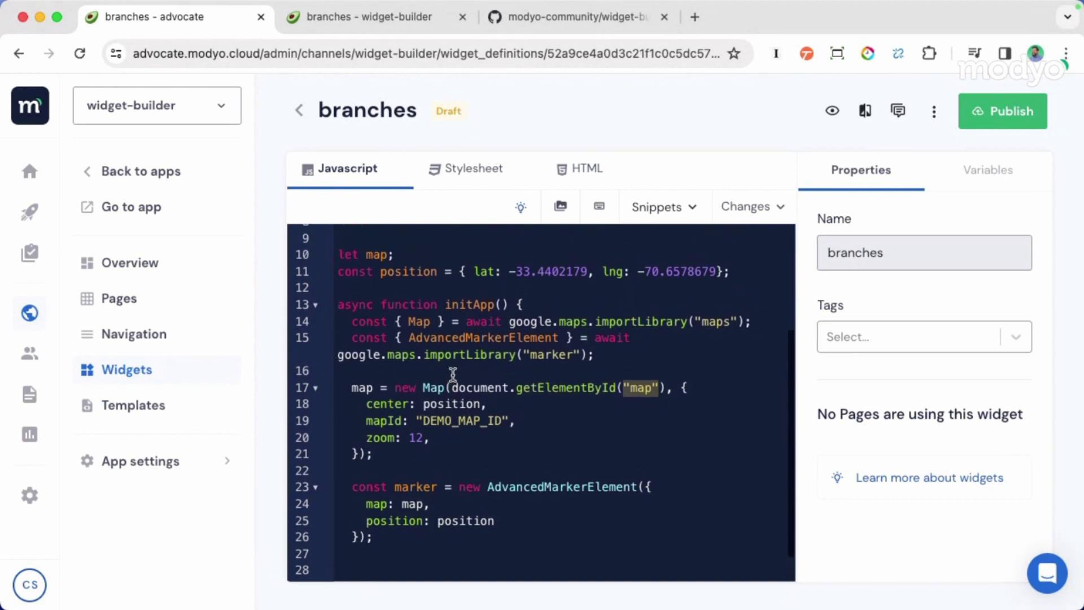
left_click(469, 171)
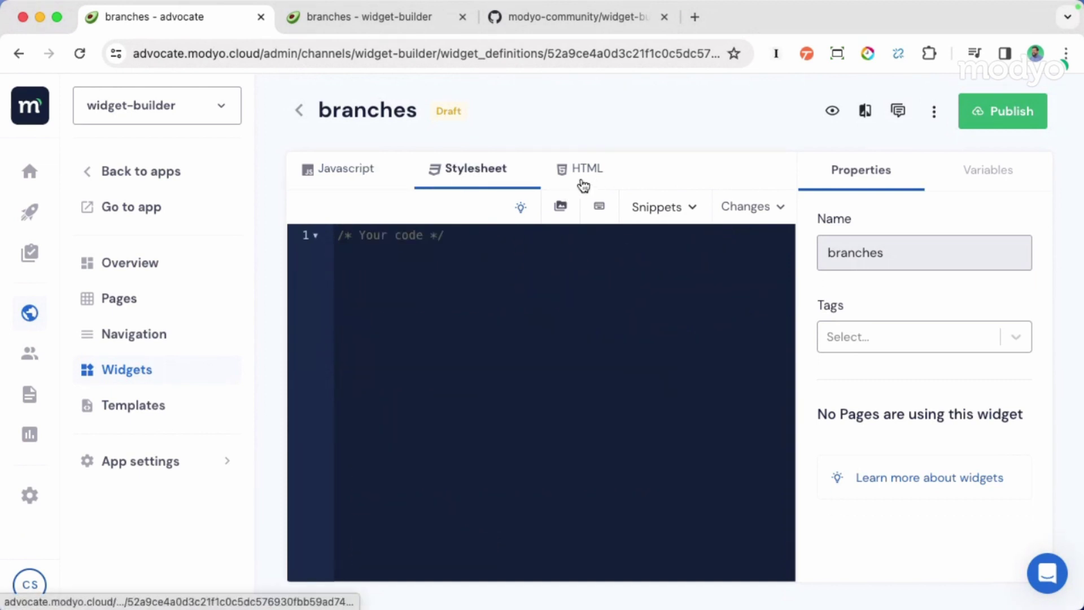
left_click(1013, 111)
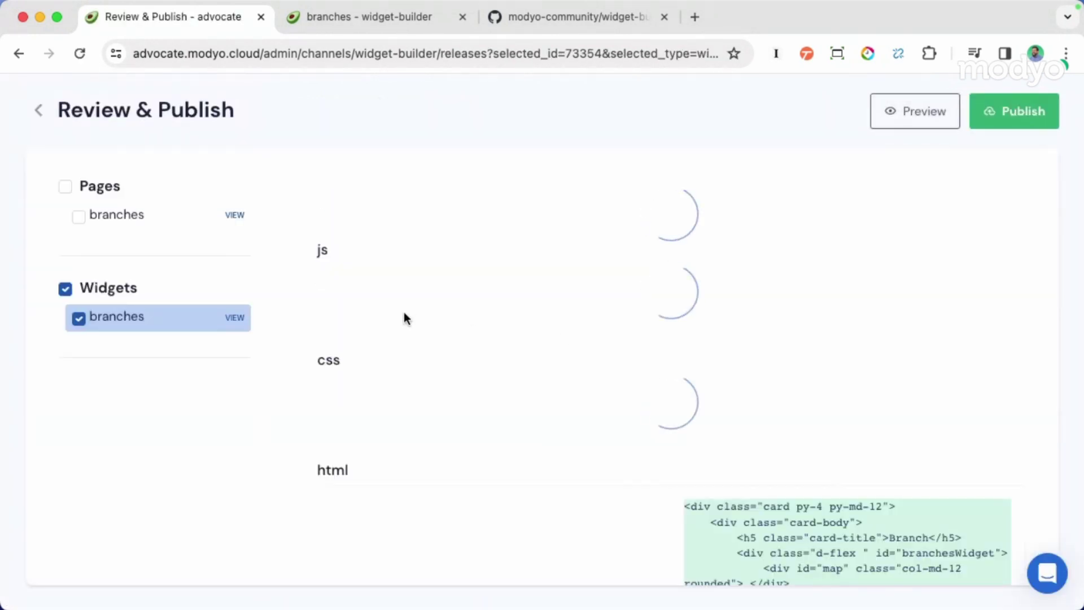
left_click(1022, 116)
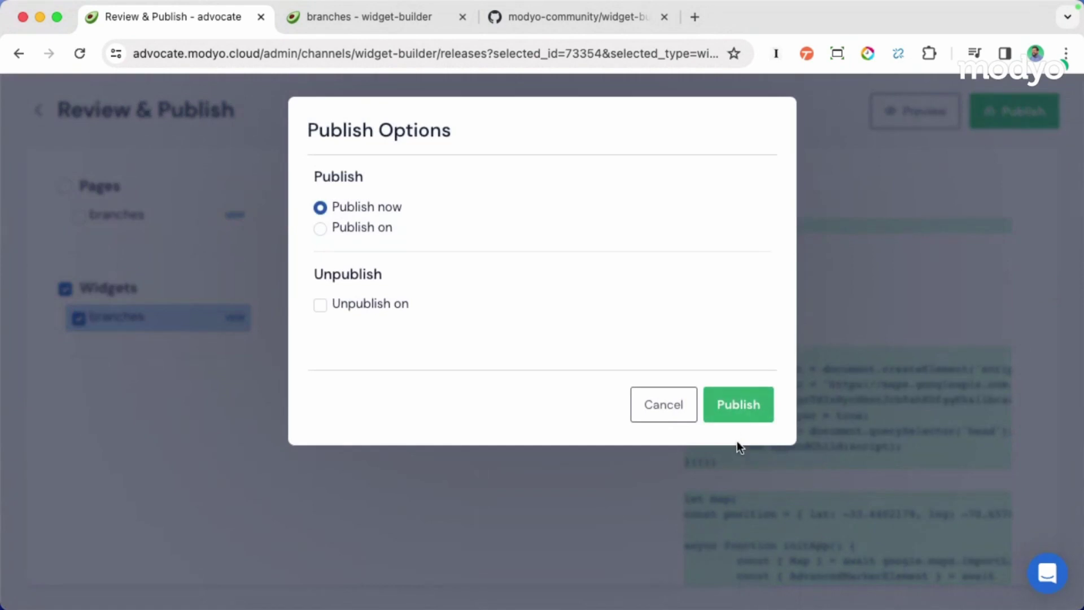
left_click(744, 406)
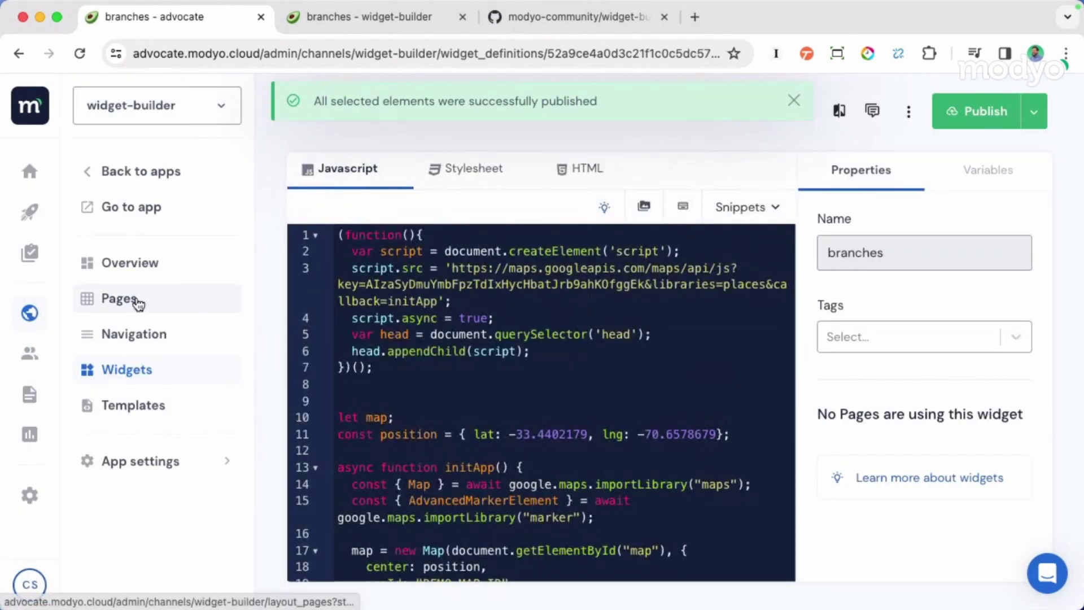
- Add the branches custom widget below the header widget on the branches page and save the page
left_click(138, 302)
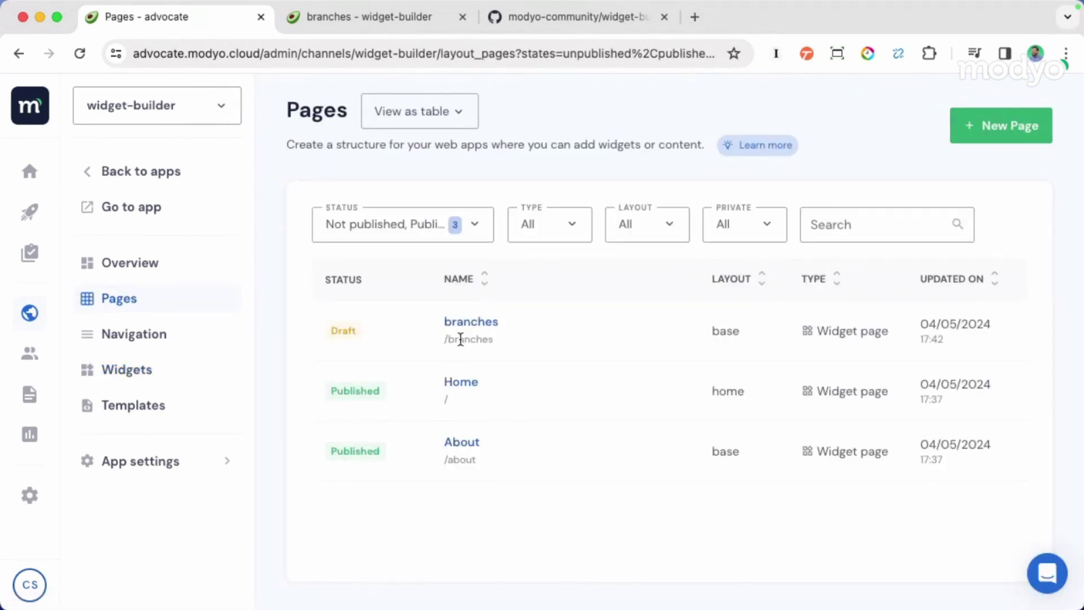
left_click(486, 326)
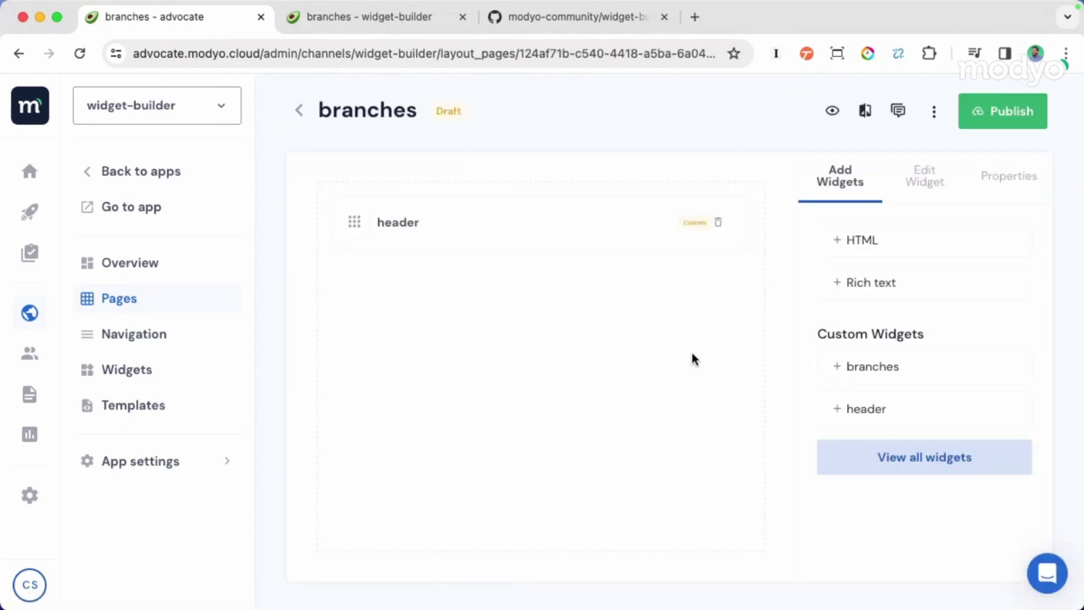
left_click(907, 366)
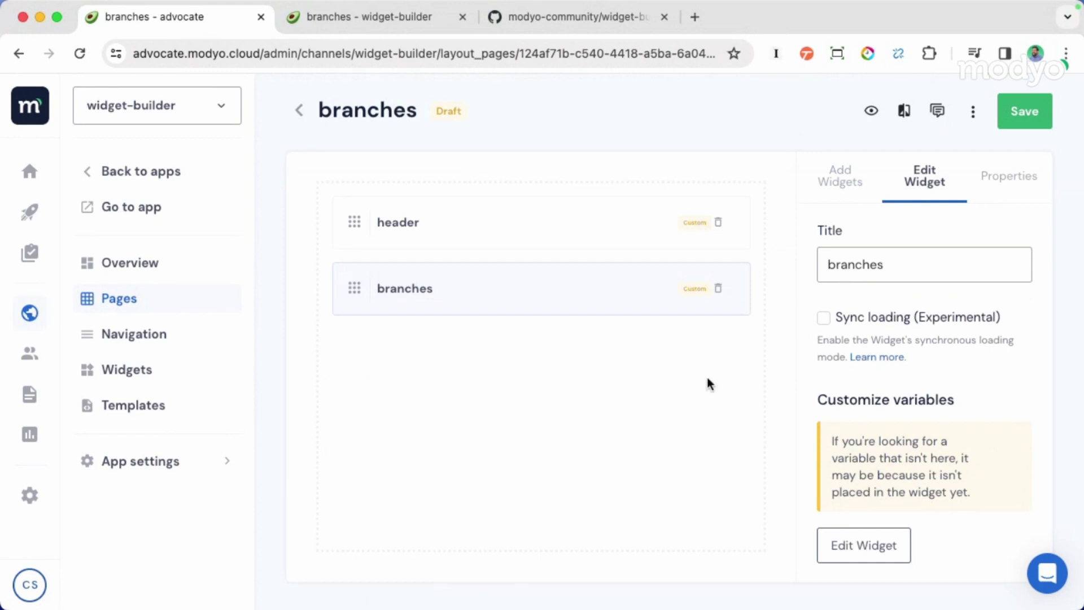
left_click(1034, 118)
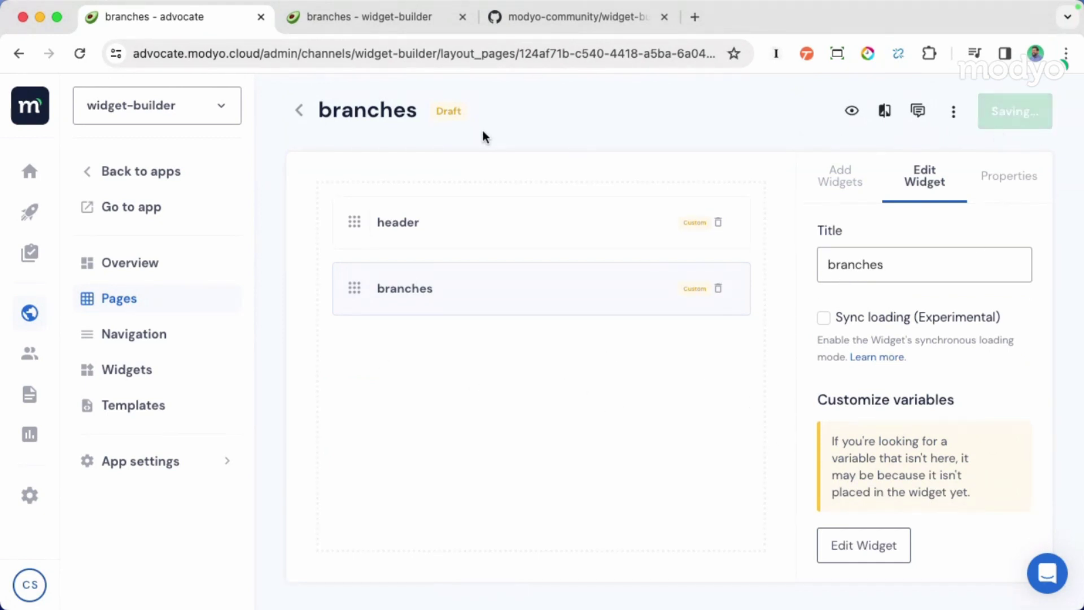
- Reload the site's branches page and examine the header text and the Branch card below it
left_click(384, 22)
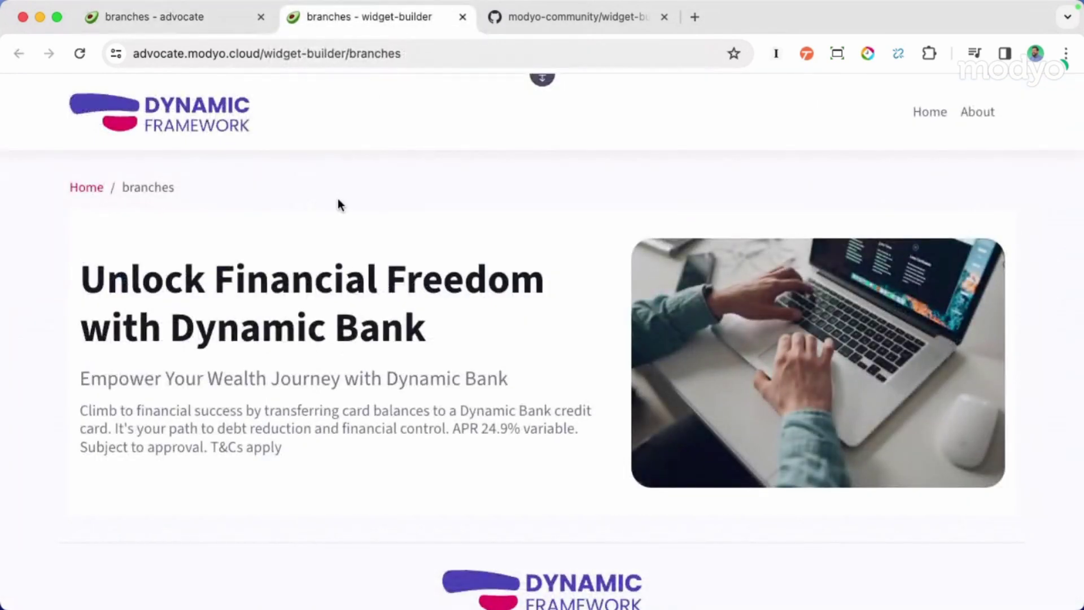
left_click(80, 53)
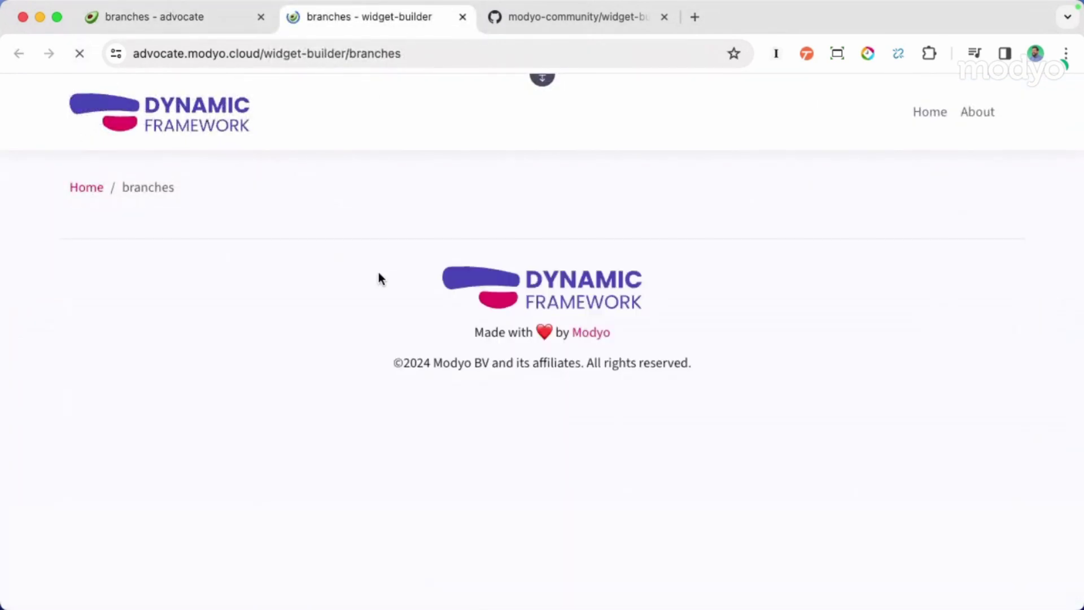
scroll(387, 278, "down", 3)
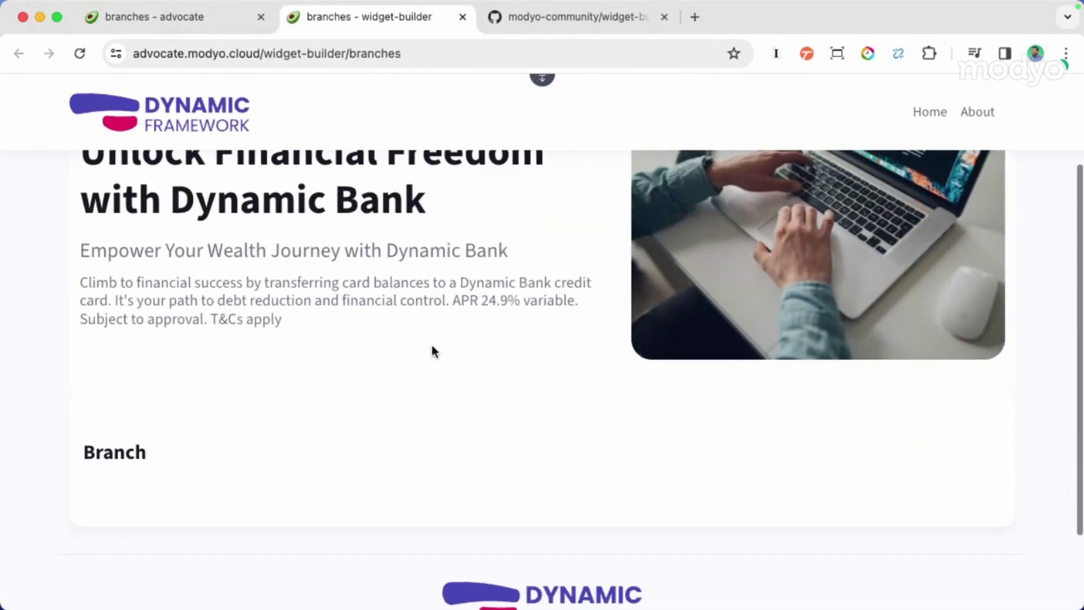
scroll(435, 347, "up", 1)
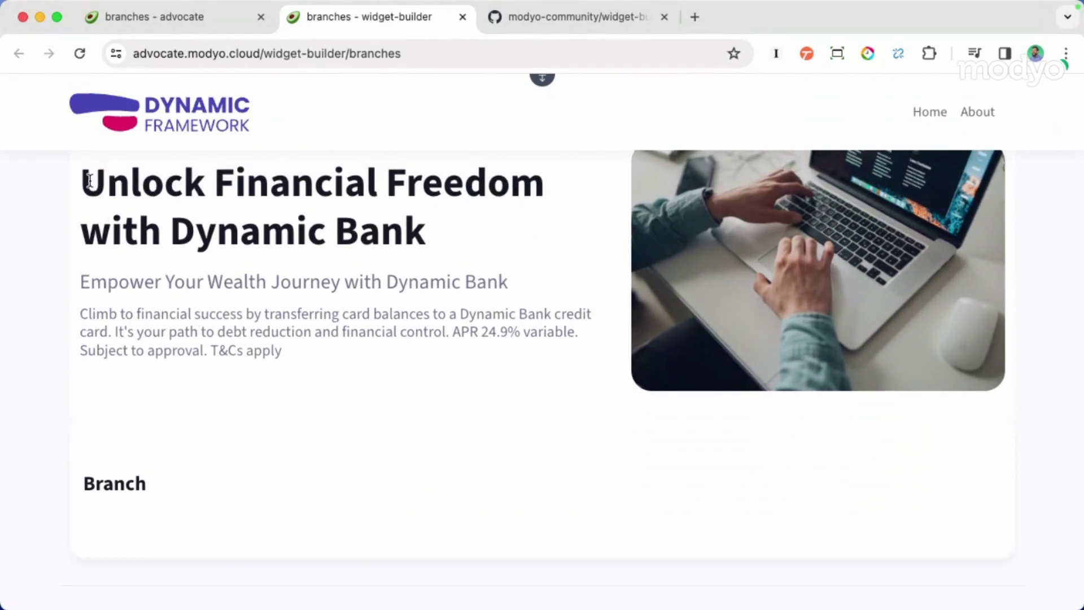
left_click_drag(88, 171, 299, 357)
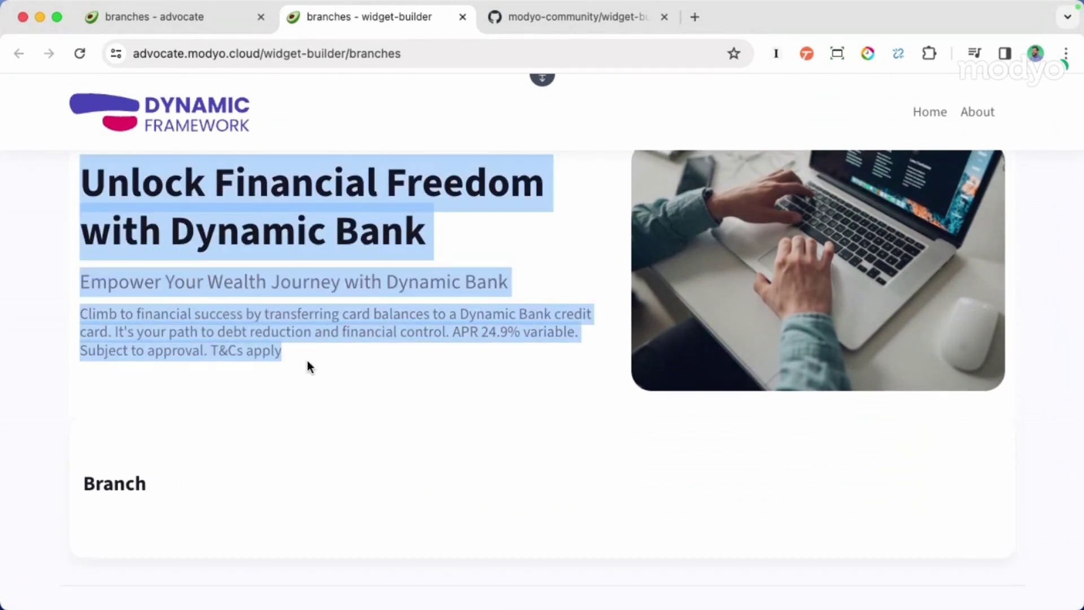
left_click_drag(82, 486, 162, 490)
scroll(145, 485, "down", 3)
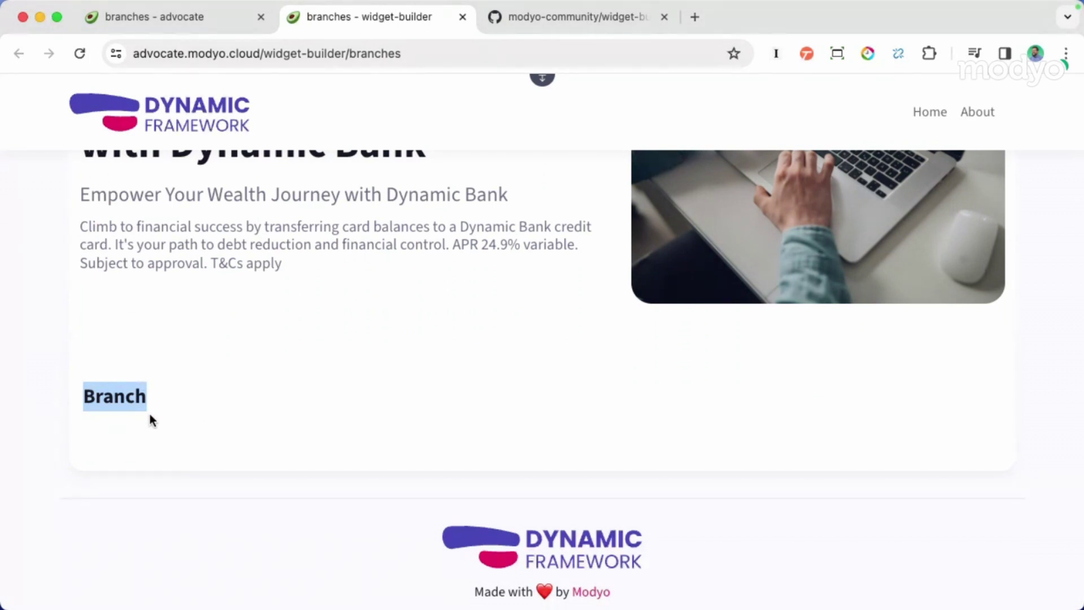
- In the branches widget's stylesheet, replace the placeholder comment with a #branchesWidget rule setting the height to 80vh
left_click(178, 19)
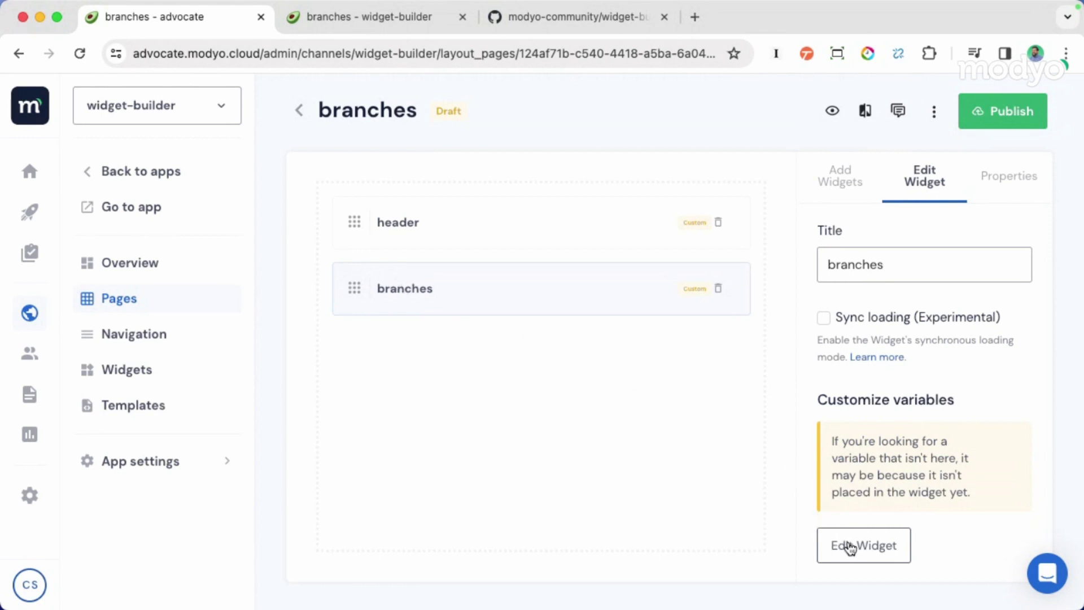
left_click(125, 372)
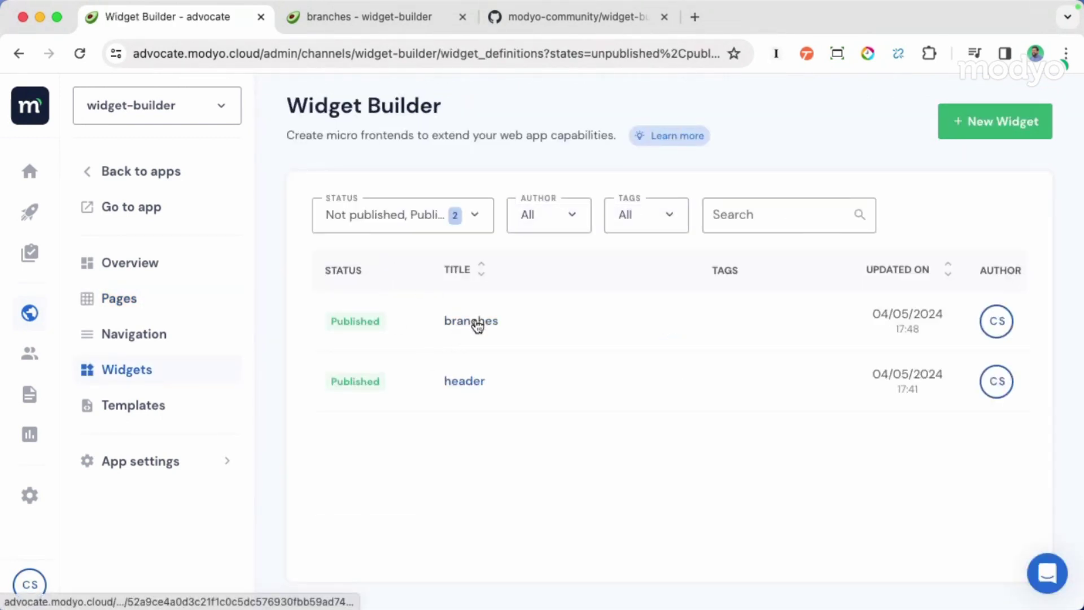
left_click(474, 321)
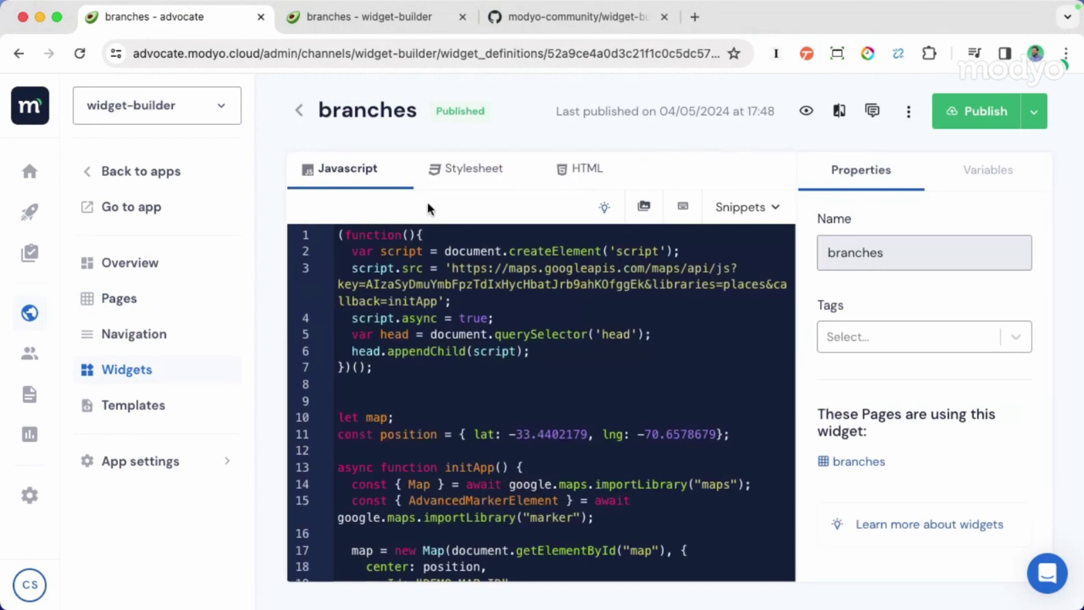
left_click(468, 175)
left_click_drag(447, 237, 239, 224)
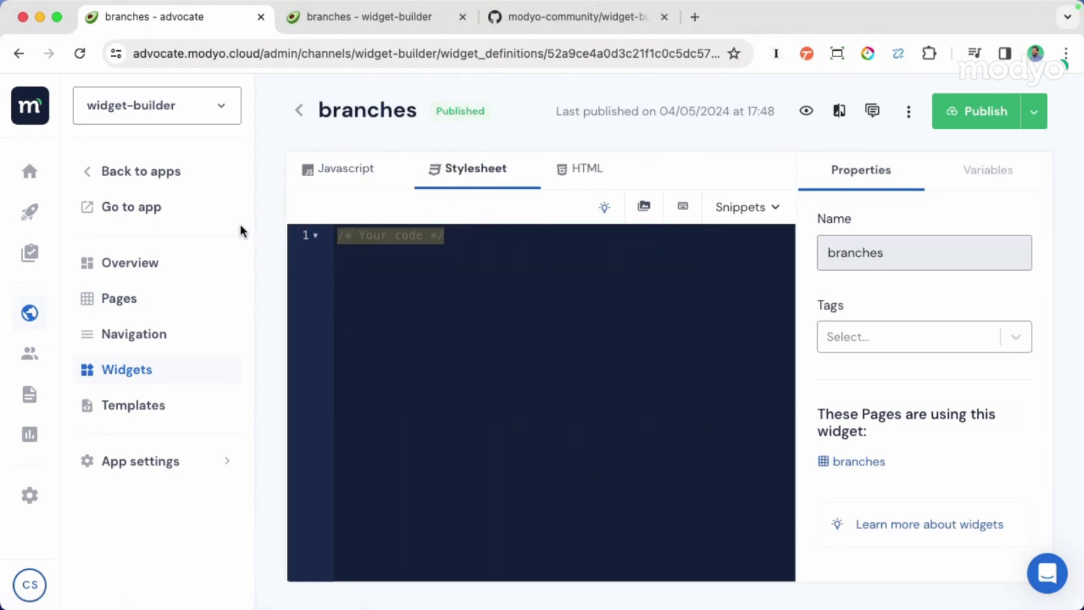
key("BackSpace")
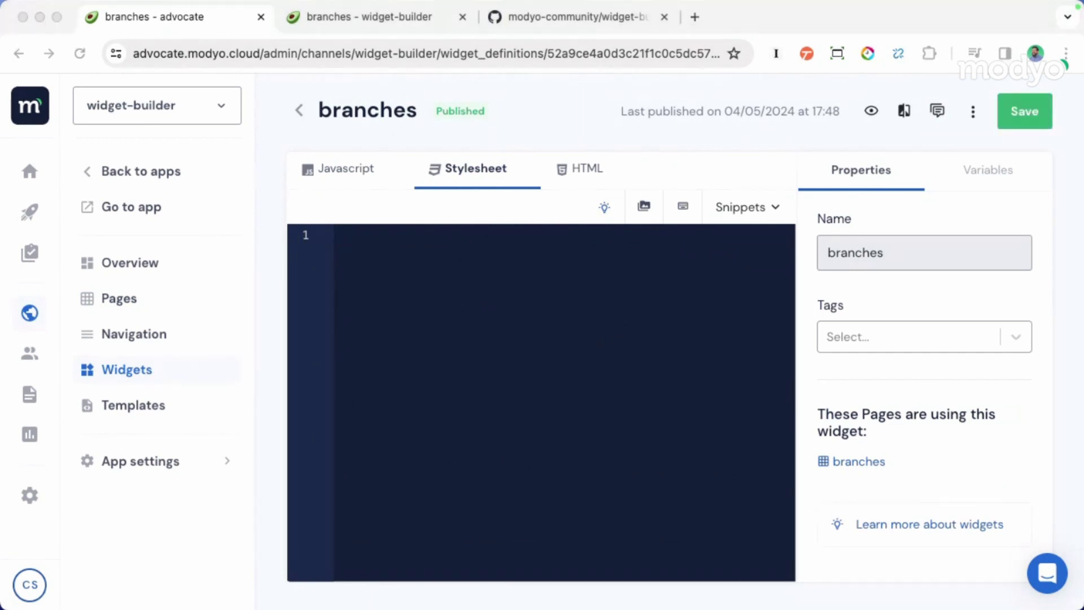
left_click(382, 249)
type("#branchesWidget{   height: 80vh; }")
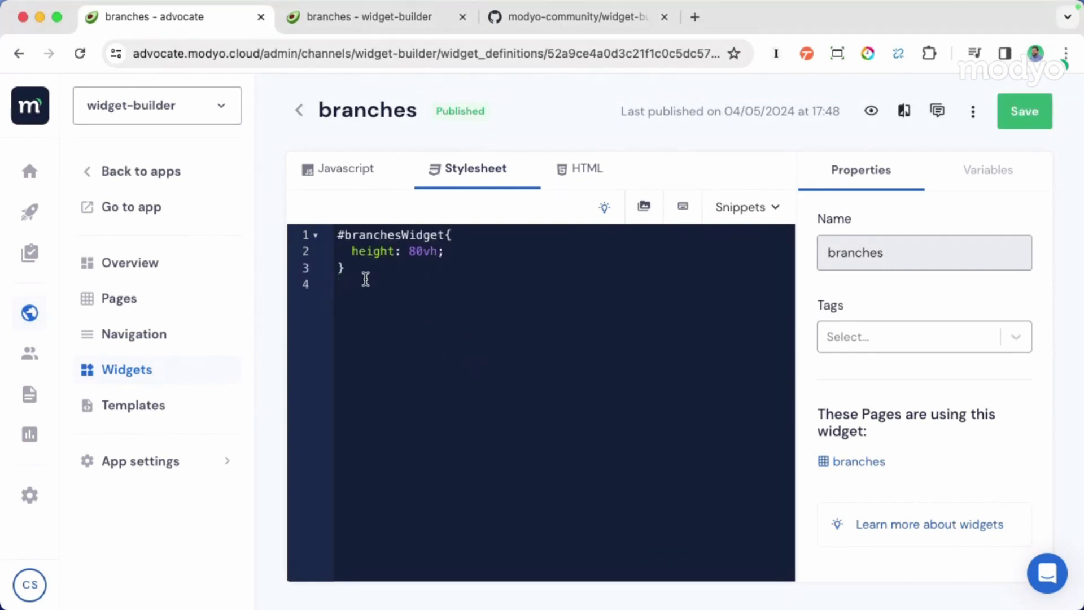
left_click_drag(365, 281, 332, 231)
left_click(427, 321)
- Examine the Branch card title on the site's branches page
key("super+Tab")
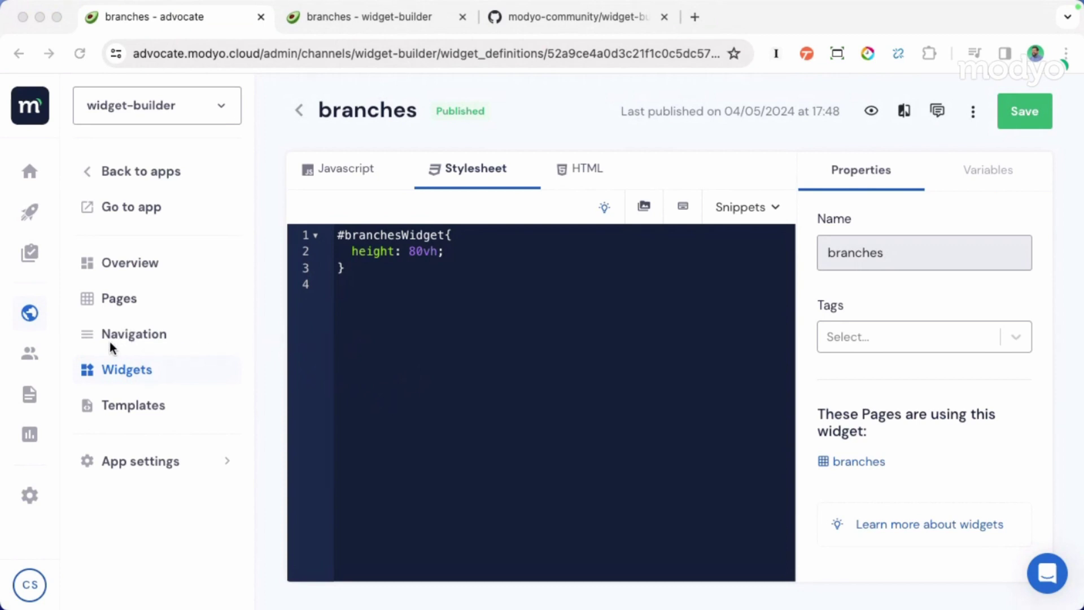
left_click(354, 15)
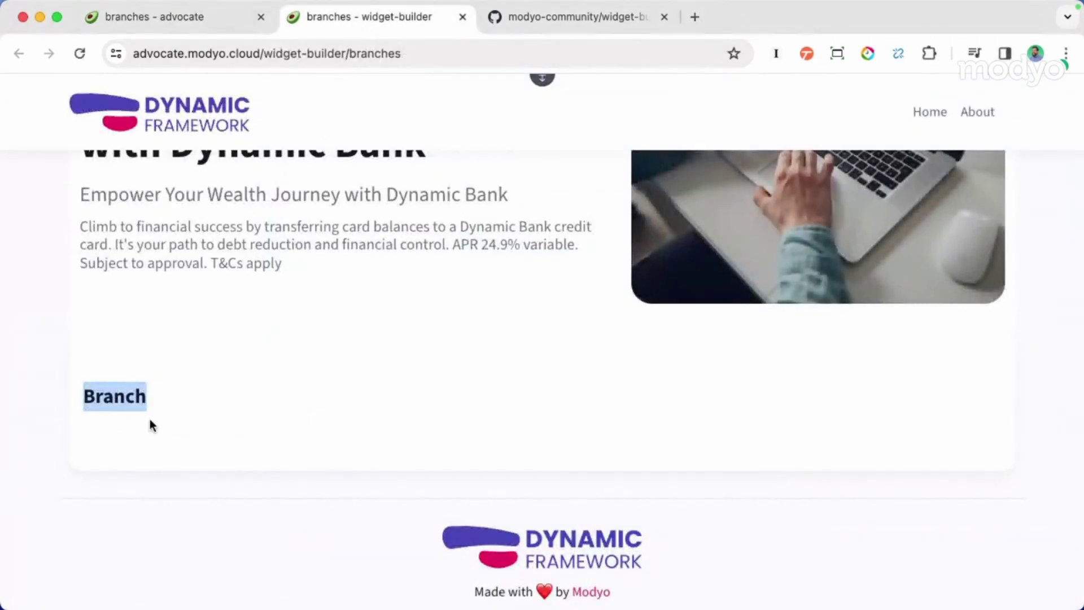
left_click_drag(83, 395, 161, 399)
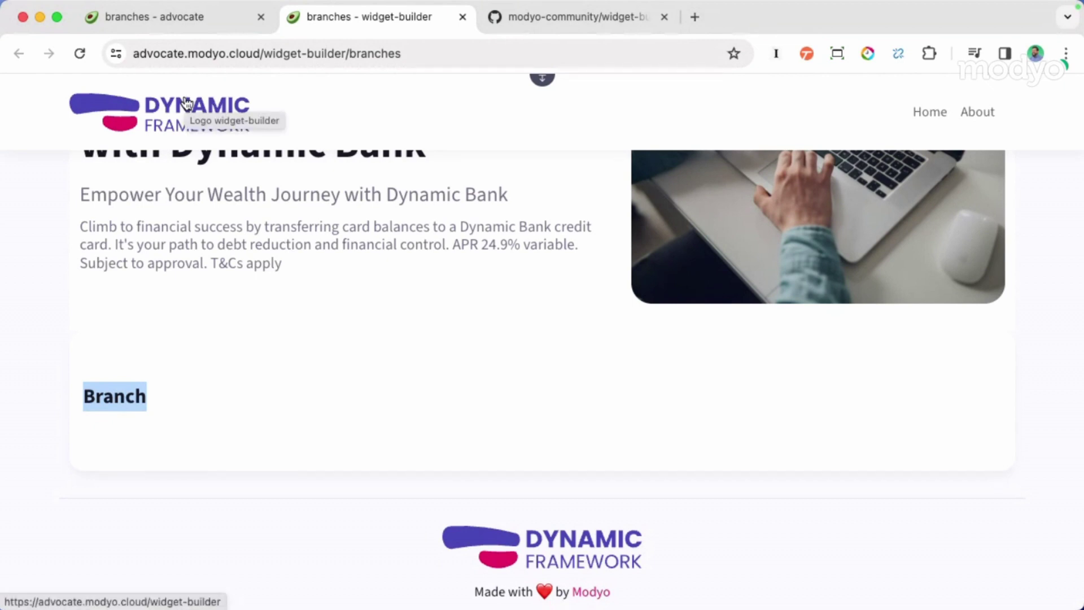
- Above #branchesWidget, add .card-title (relative, margin-left 1.3em) and .card-title::after ("🧭", absolute, left -1.3em, font-size 1em) rules, and save the widget
left_click(190, 16)
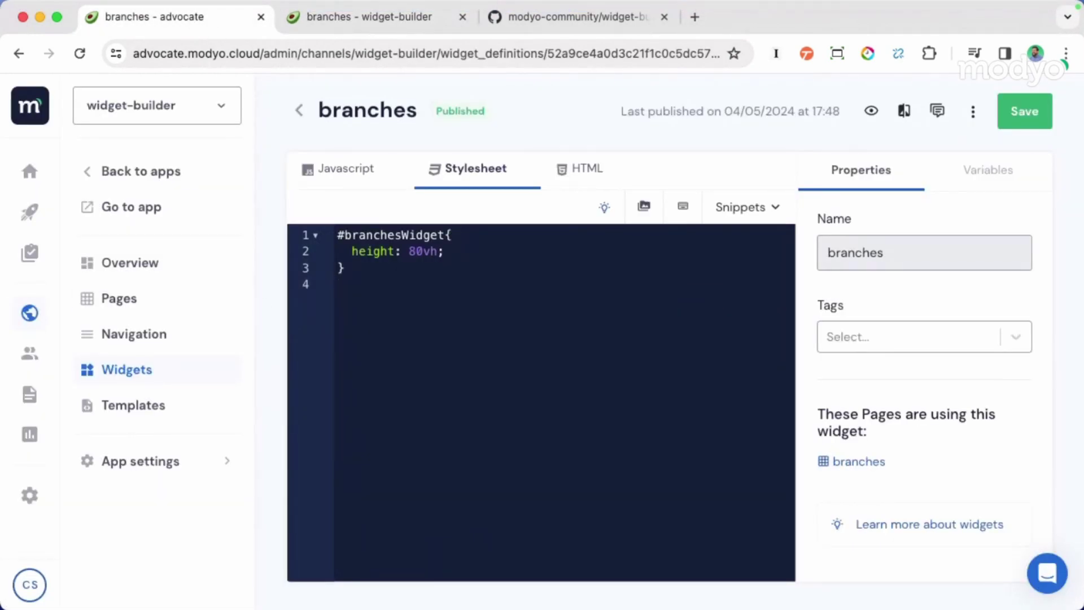
key("super+Tab")
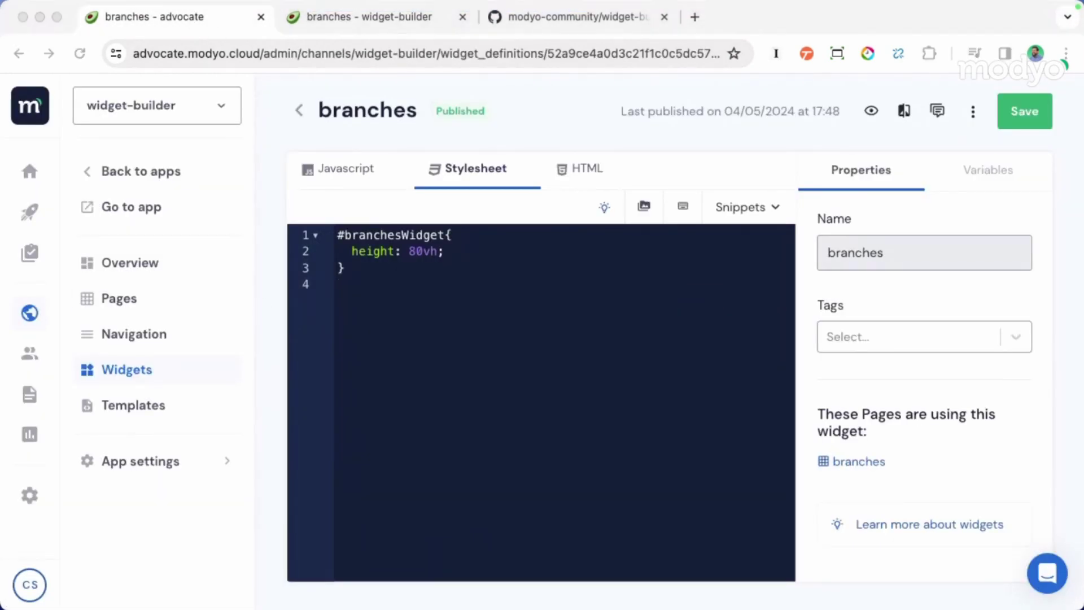
left_click(413, 312)
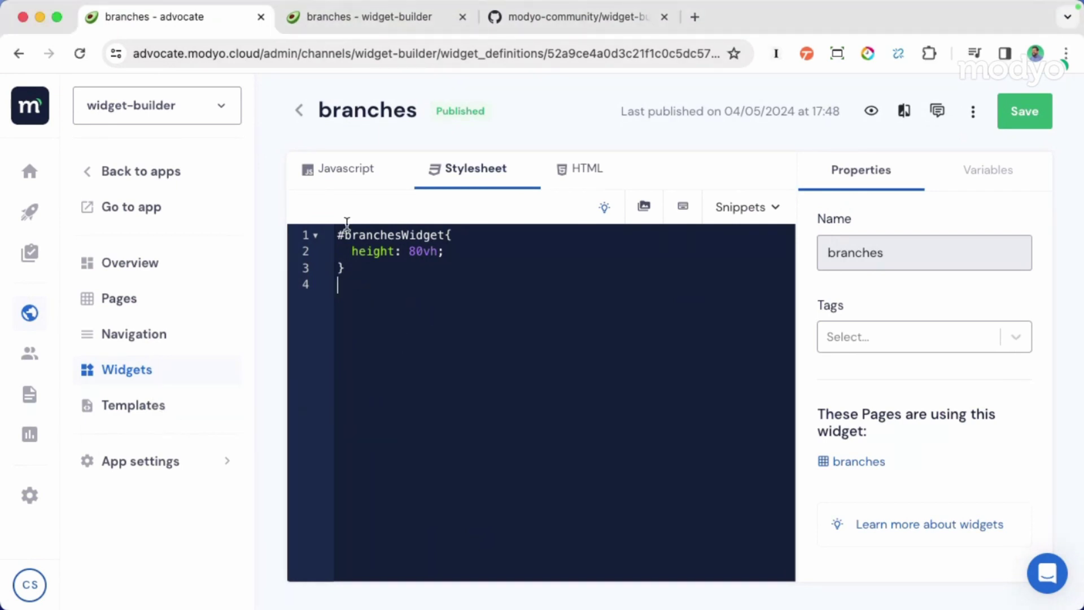
left_click(337, 233)
key("Return")
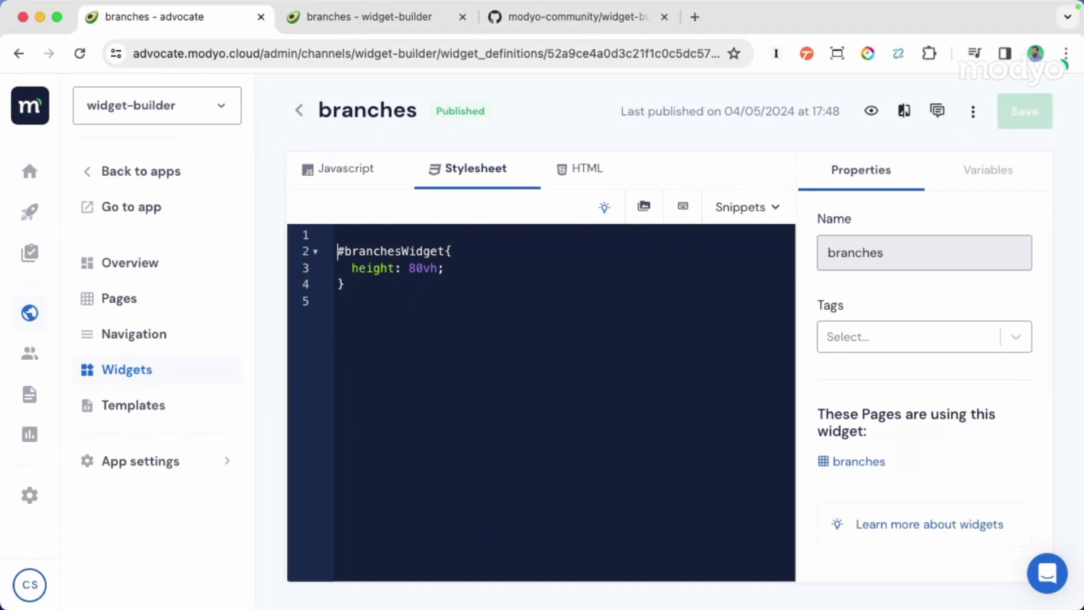
type(".card-title{   position:relative;   margin-left: 1.3em; } .card-title::after {   content: \"🧭\";   position: absolute;   left: -1.3em;   font-size: 1em; }")
key("Return")
key("Return")
key("Up")
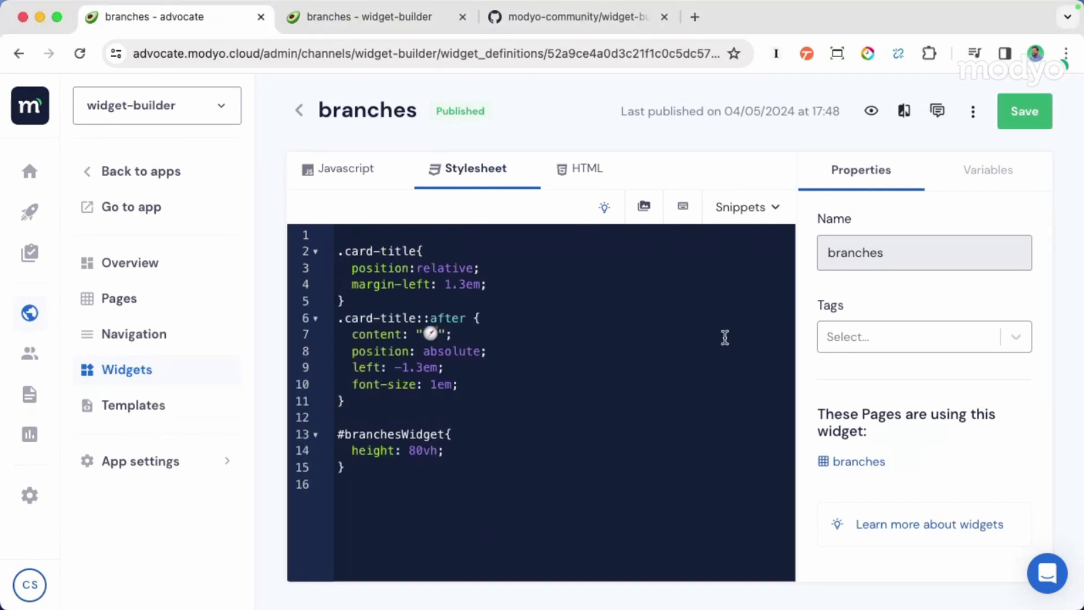
left_click(1024, 116)
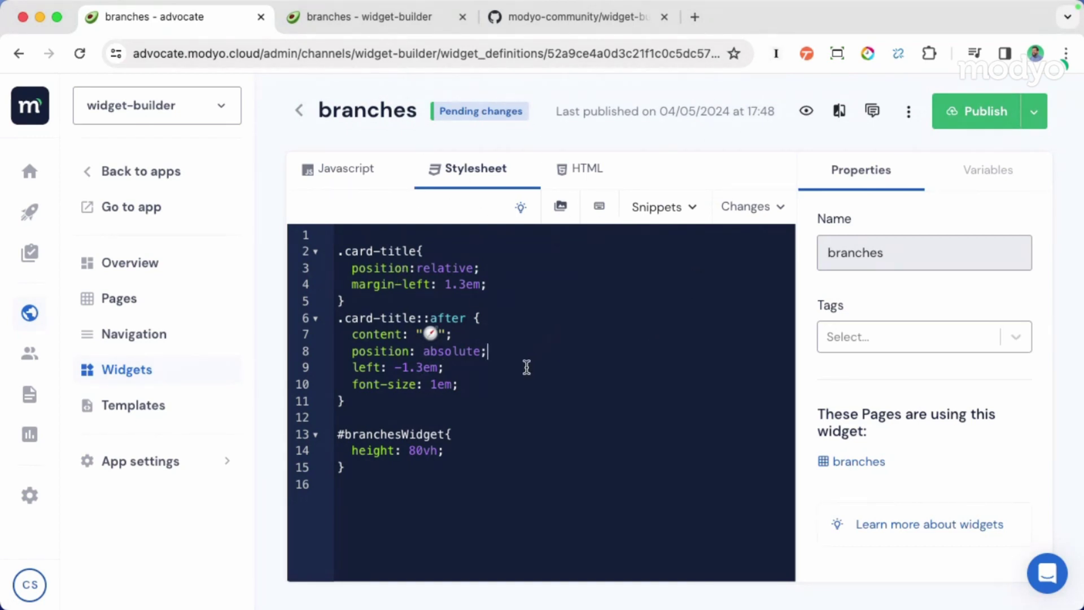
- Review the branches widget's stylesheet changes against the "Your code" placeholder and publish the widget immediately
left_click(975, 111)
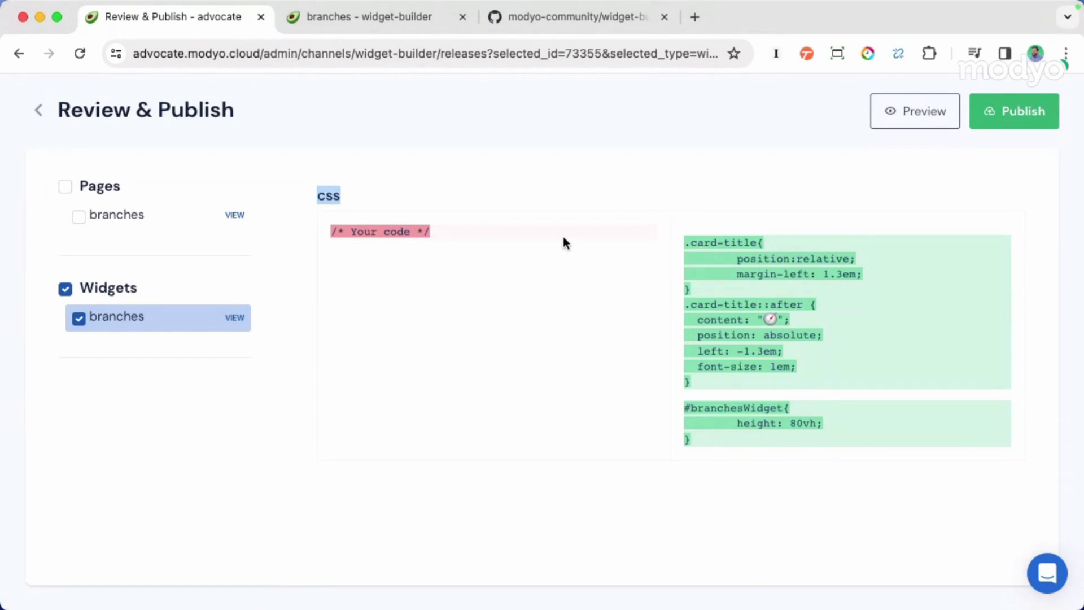
left_click_drag(430, 231, 317, 227)
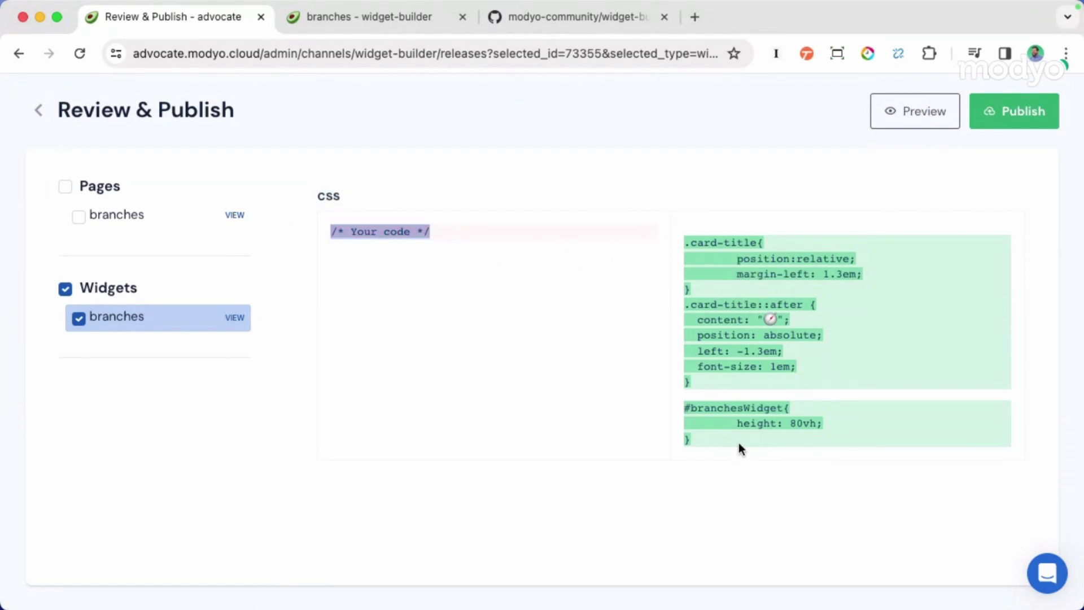
left_click(526, 277)
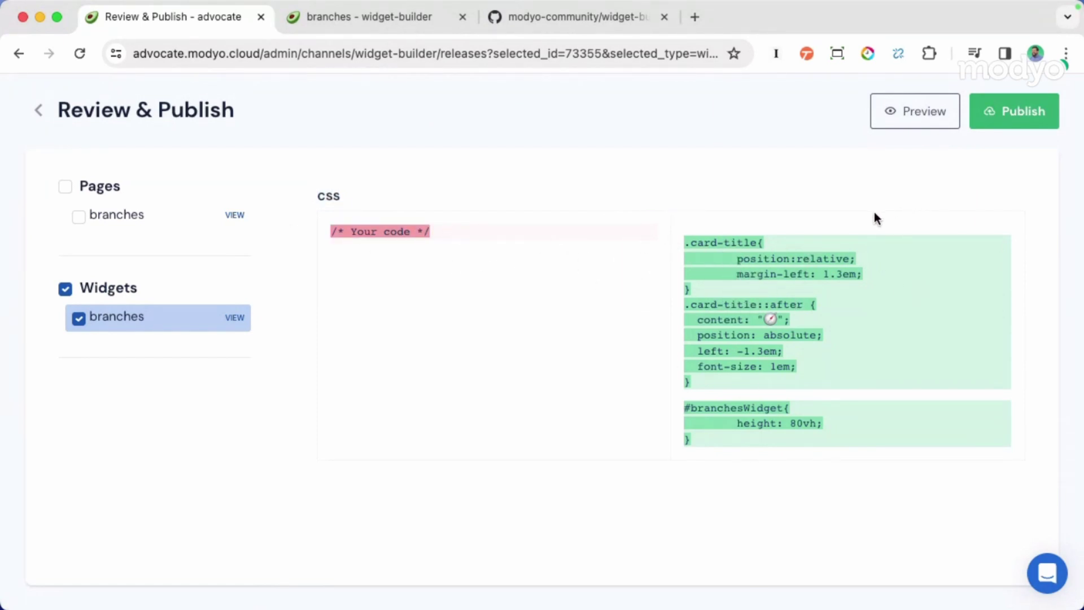
left_click(1024, 115)
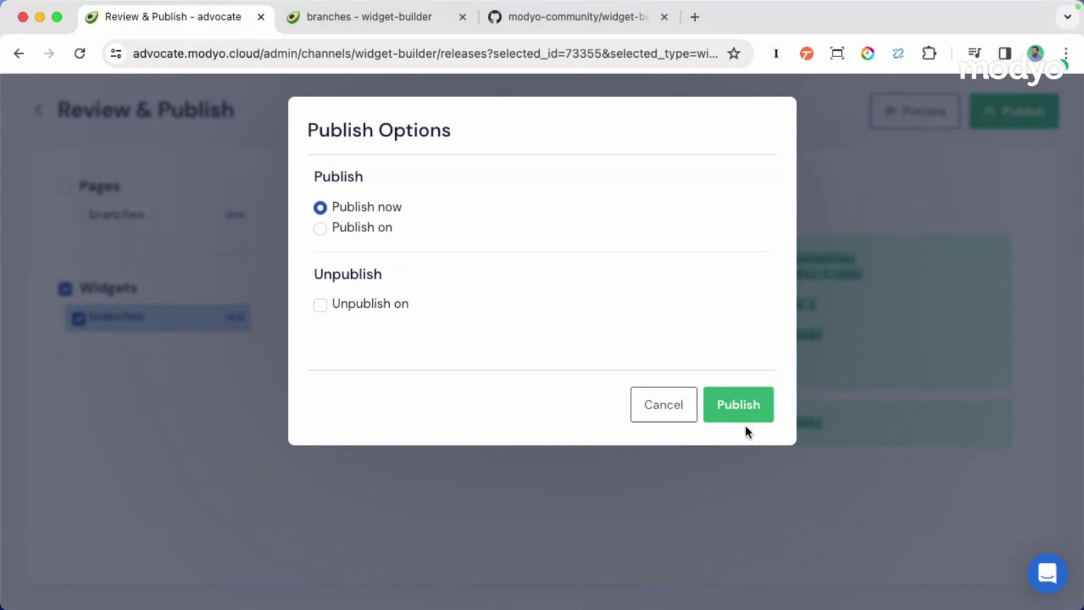
left_click(747, 420)
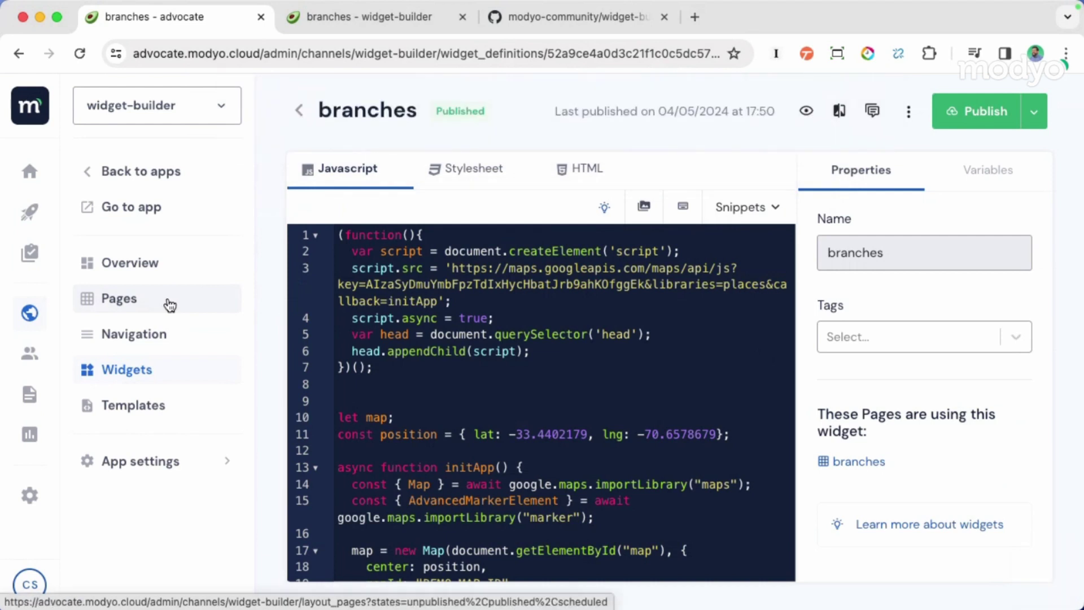
- Open the branches page's widget layout, and reload the site's branches page to examine the Branch title and map
left_click(167, 304)
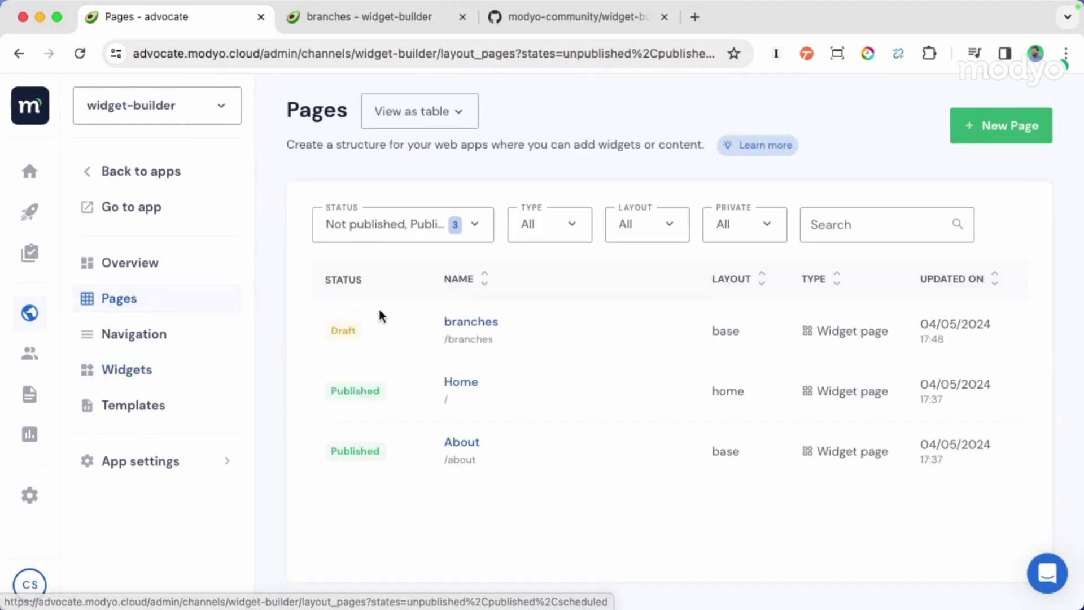
left_click(469, 329)
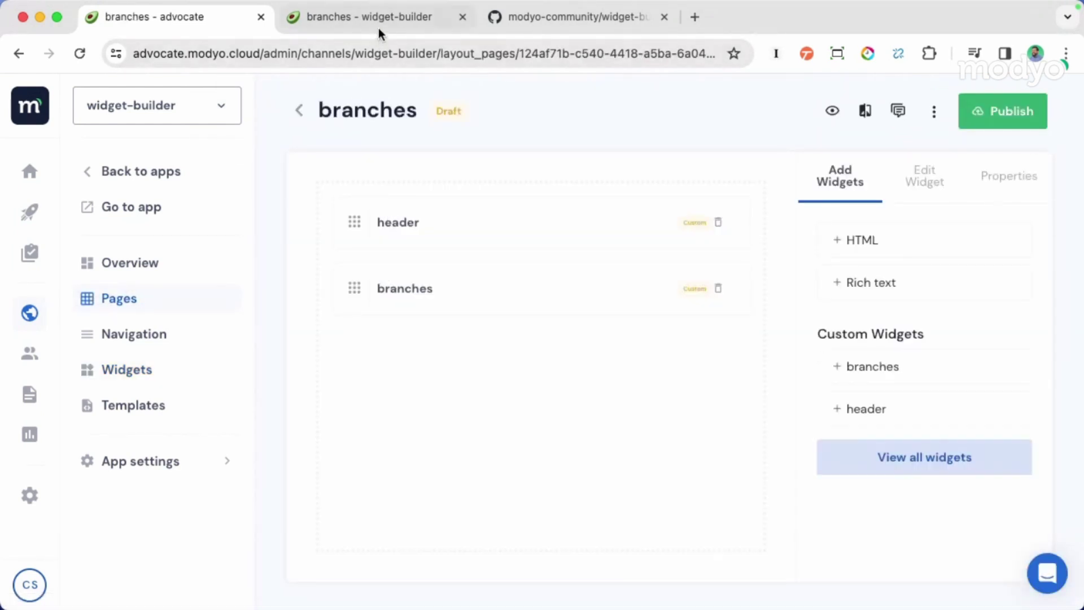
left_click(378, 26)
scroll(235, 283, "up", 5)
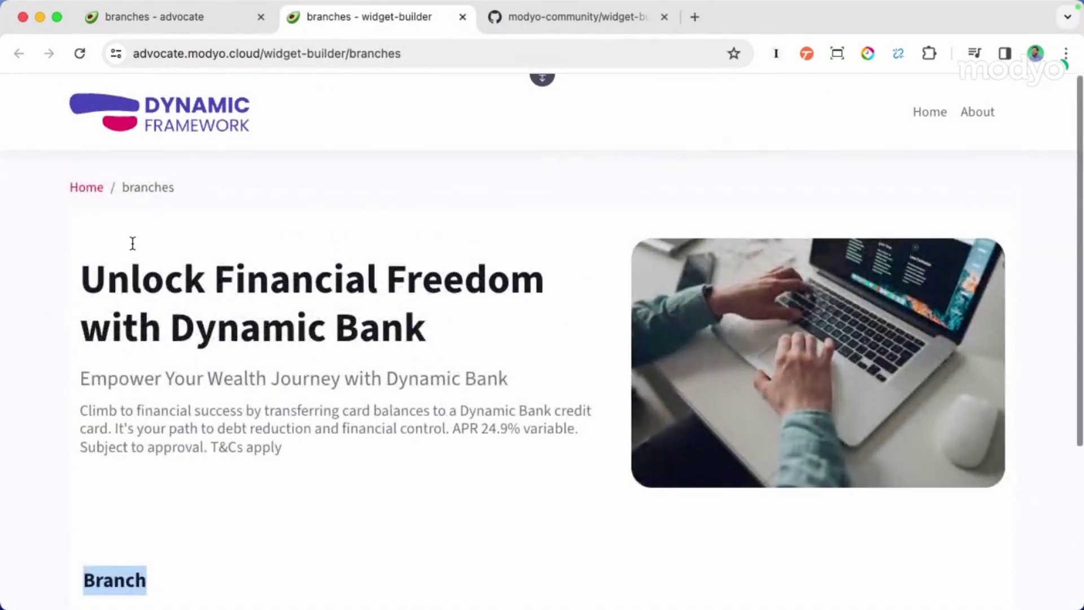
left_click(82, 55)
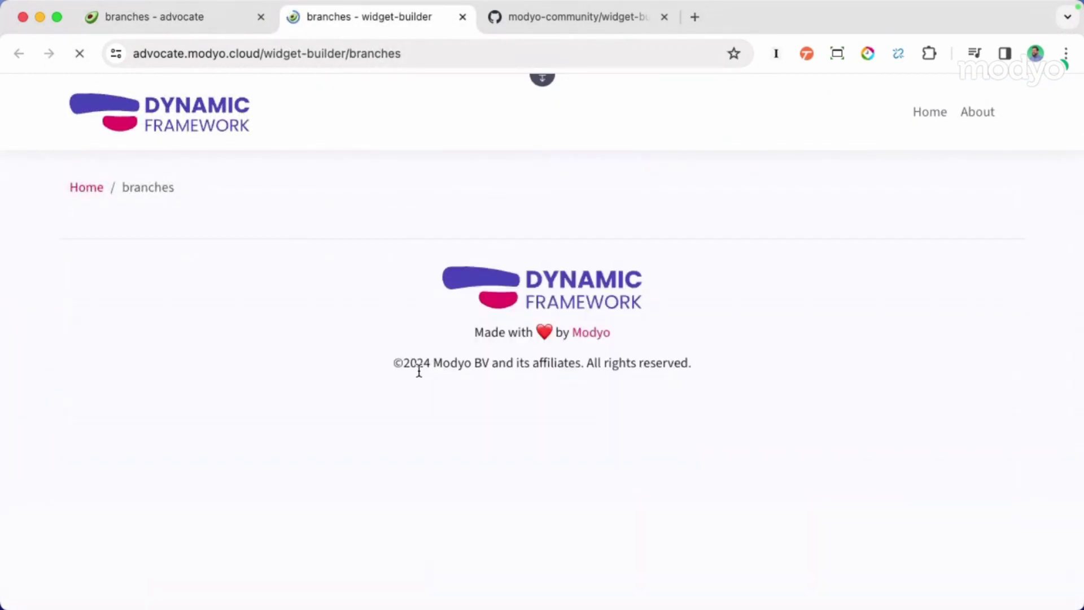
scroll(413, 368, "down", 4)
scroll(413, 369, "down", 2)
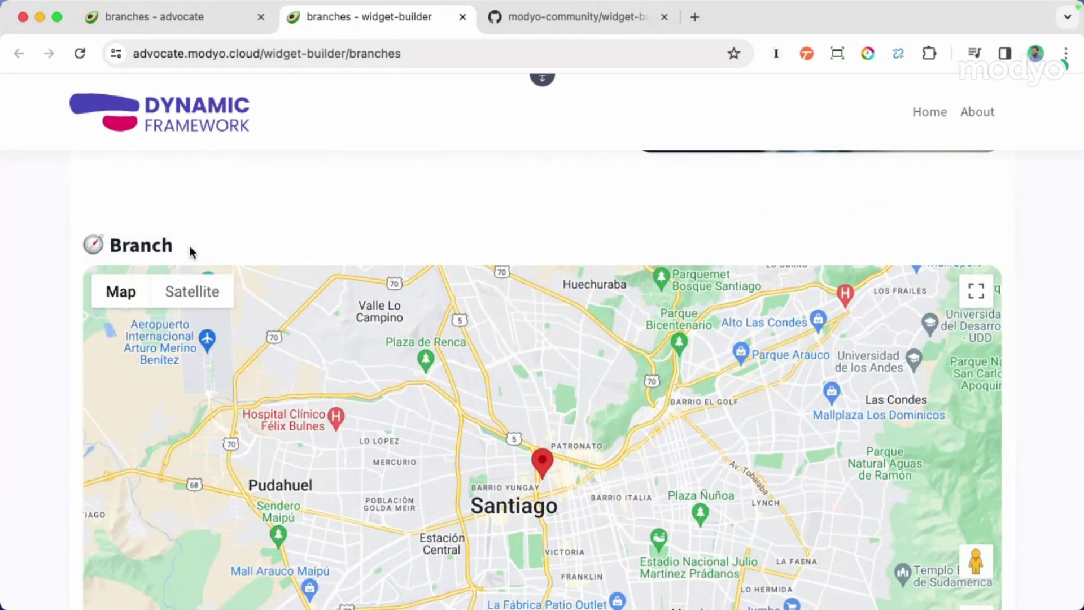
scroll(246, 241, "up", 6)
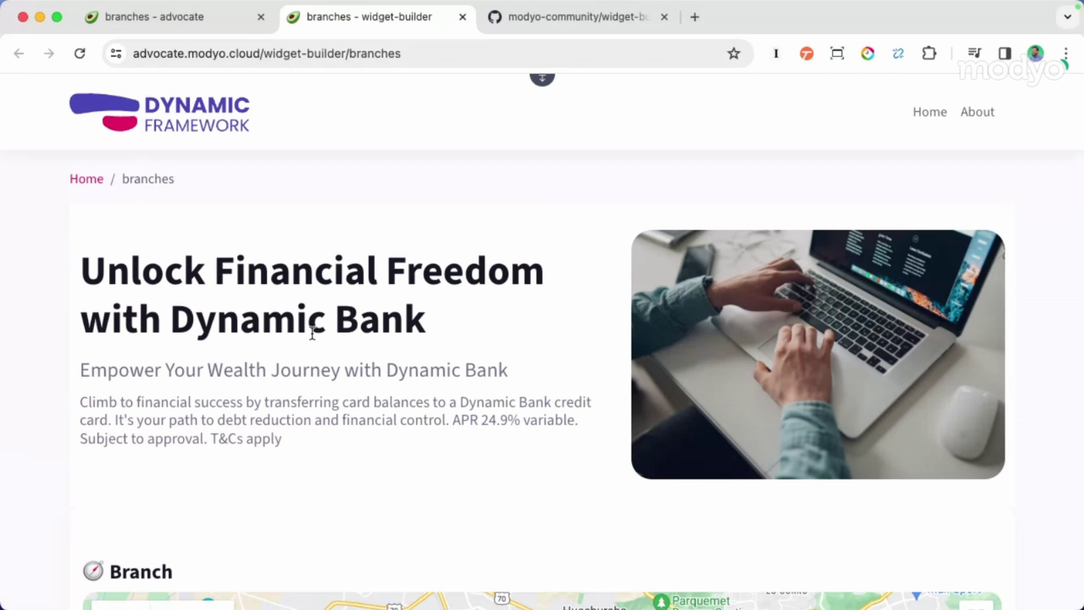
- Open the header widget's definition from the branches page layout and review its HTML from headings to image
left_click(177, 20)
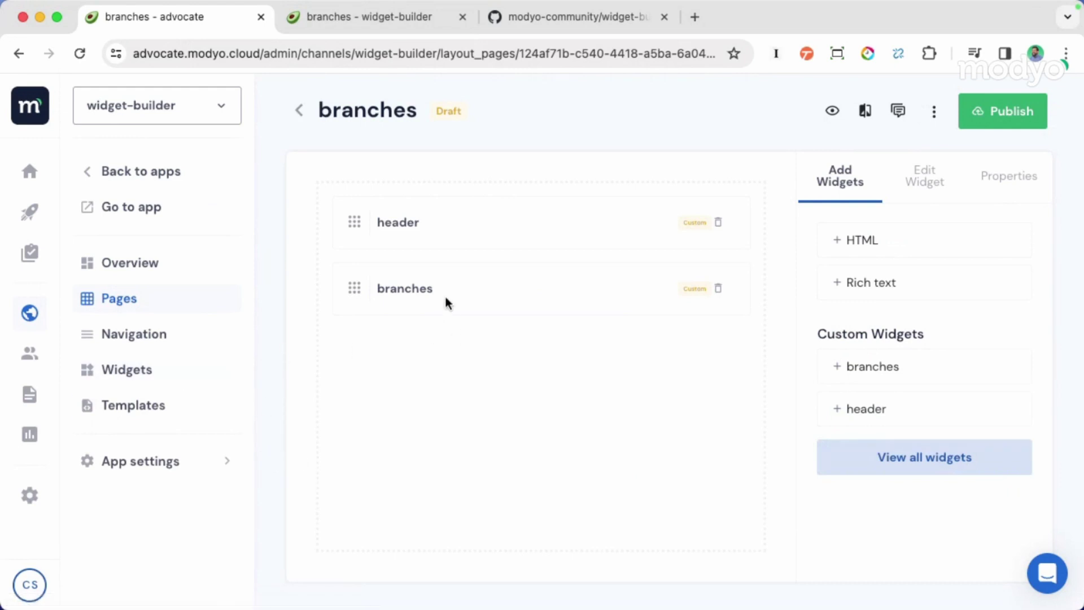
left_click(412, 226)
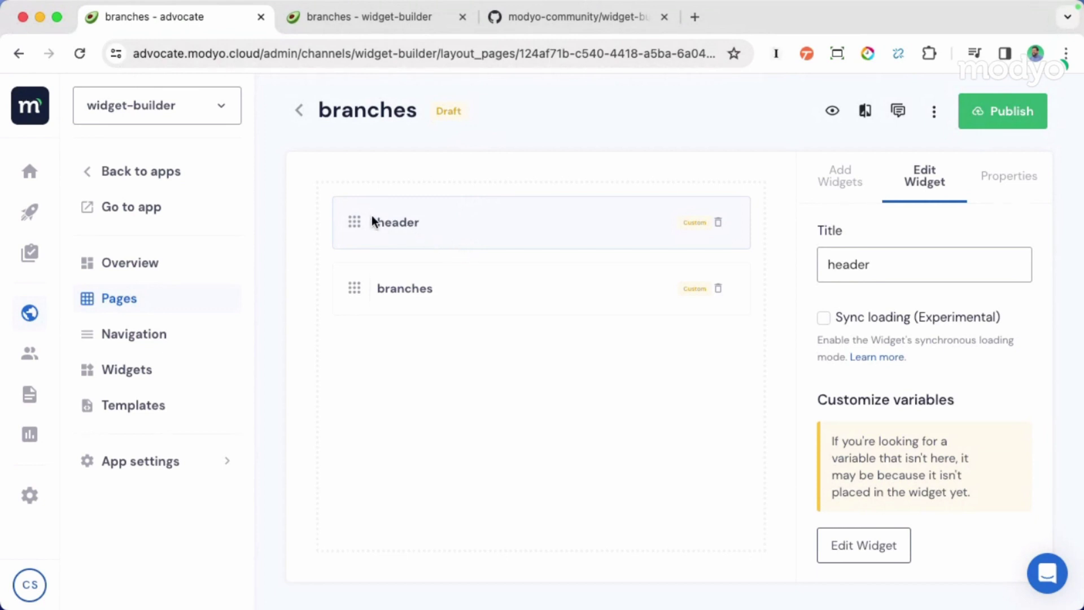
left_click(849, 550)
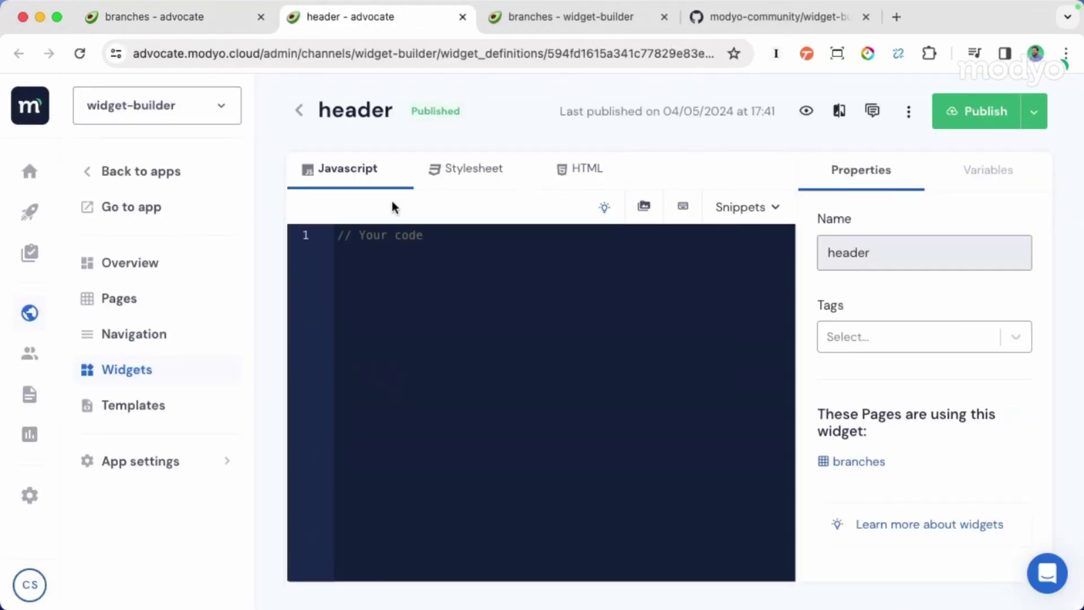
left_click(587, 169)
scroll(543, 310, "down", 4)
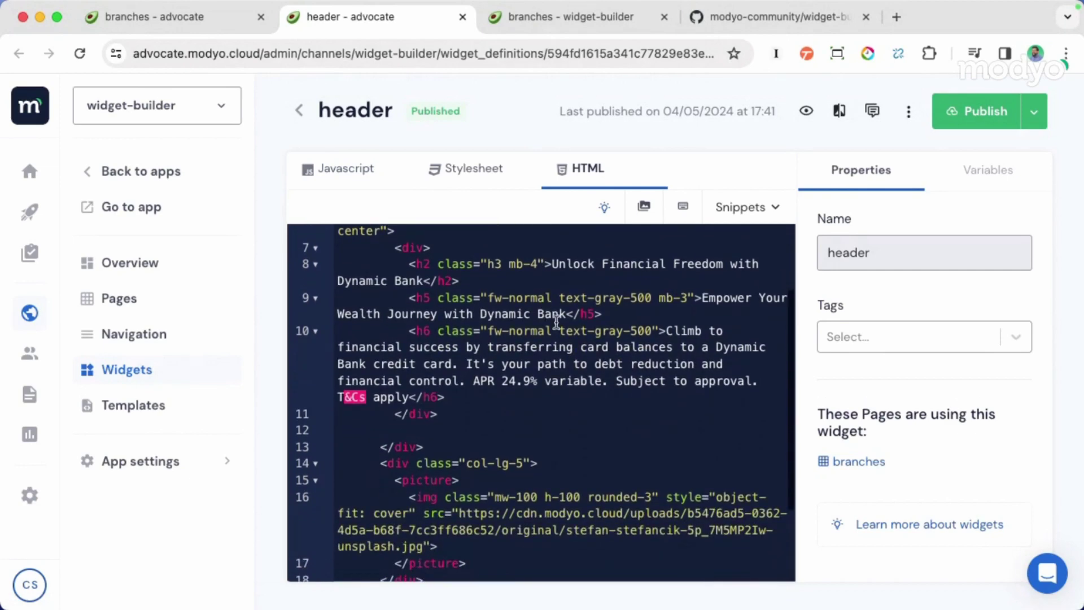
scroll(564, 417, "down", 2)
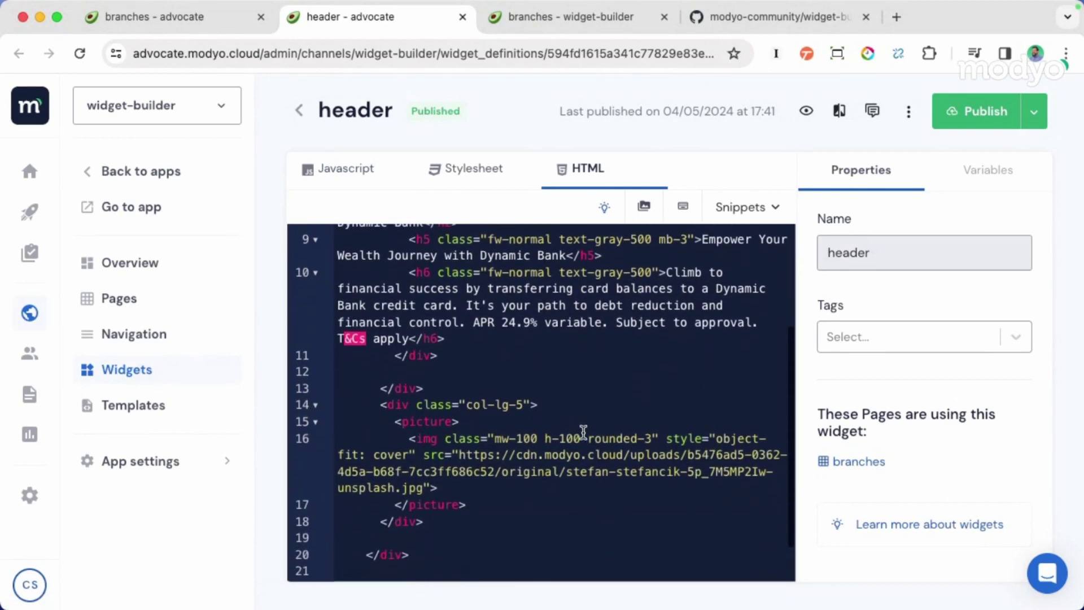
scroll(581, 411, "up", 4)
scroll(653, 362, "up", 2)
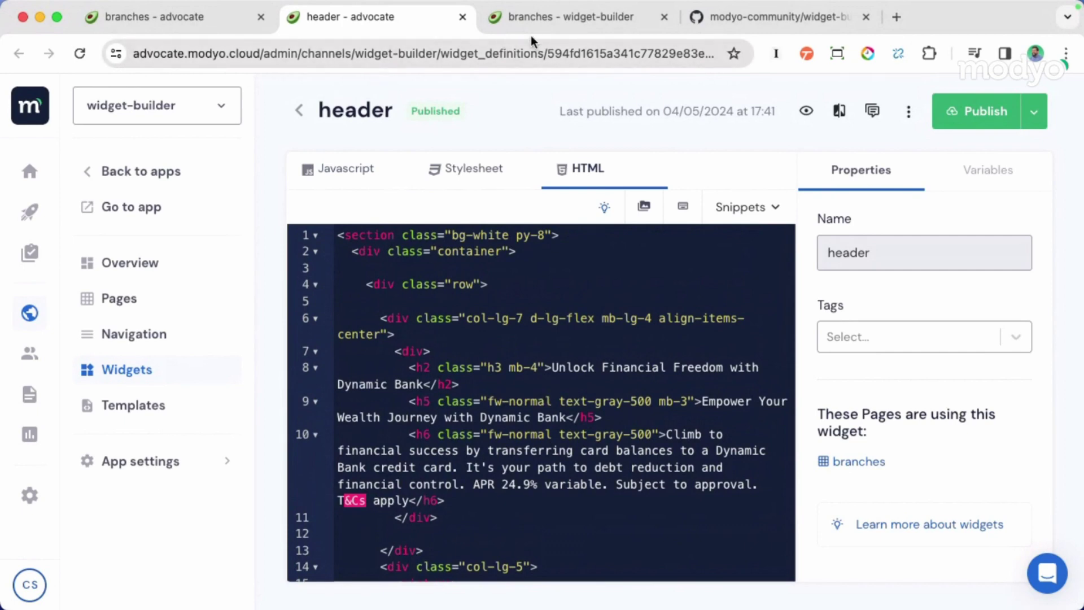
- Examine the header's headline on the site's branches page and the header widget's variable customization in the page layout
left_click(544, 18)
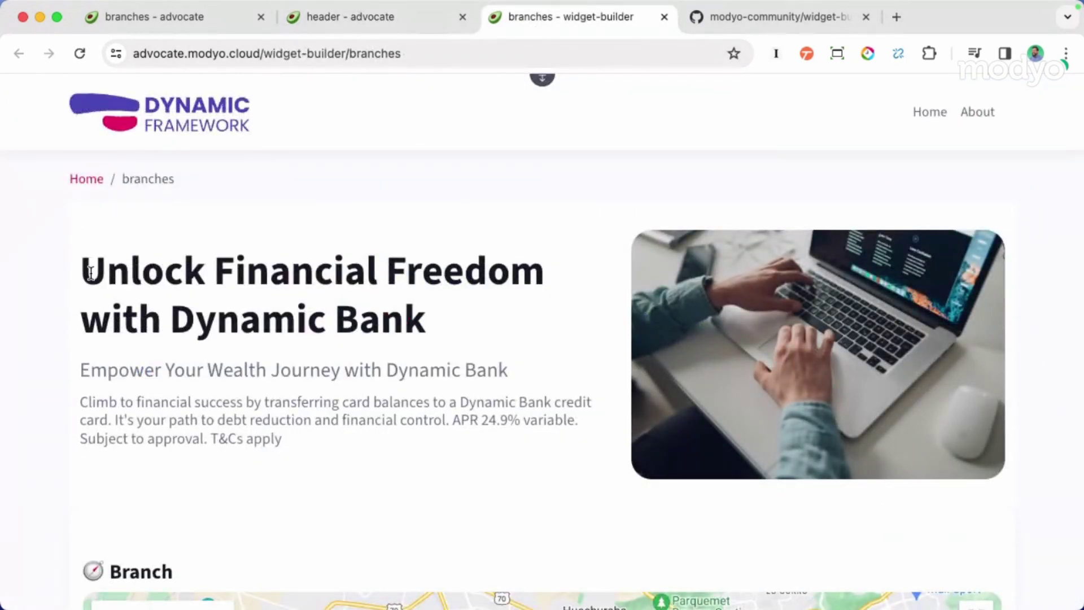
left_click_drag(83, 270, 507, 280)
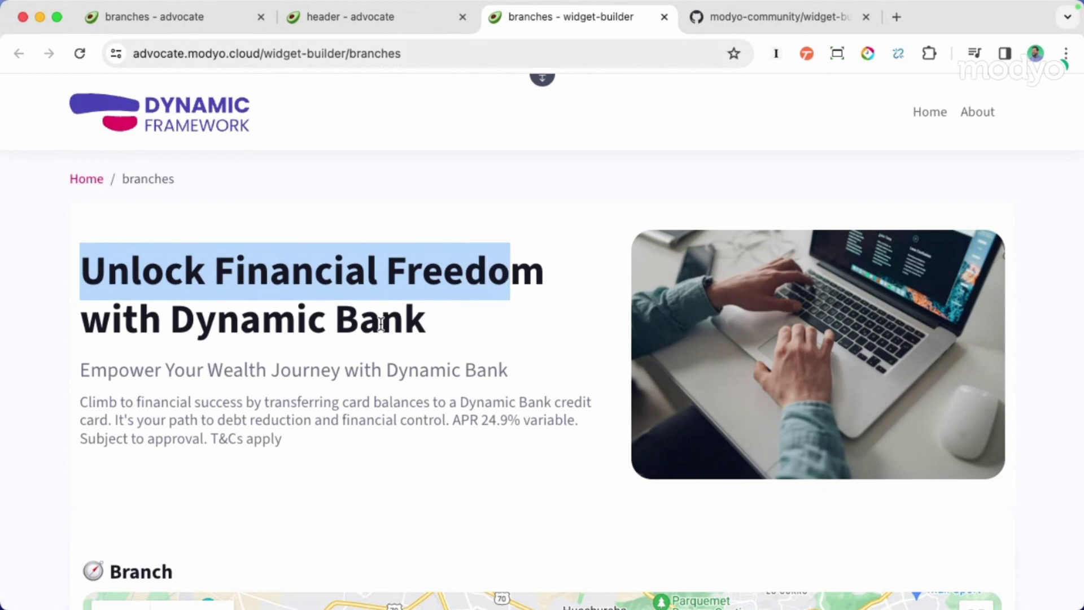
left_click(72, 319)
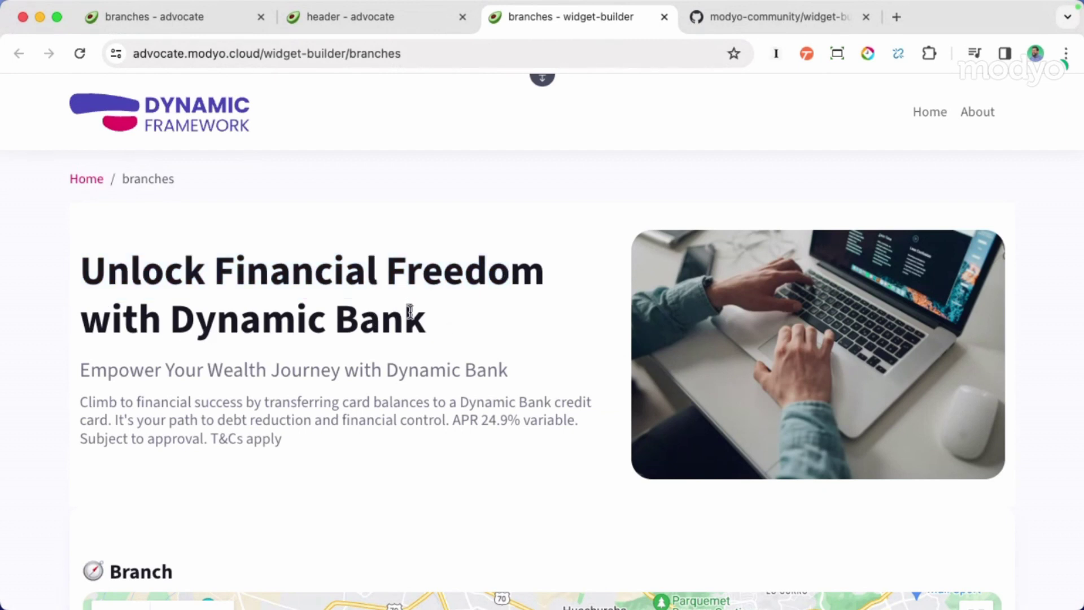
left_click_drag(410, 311, 488, 322)
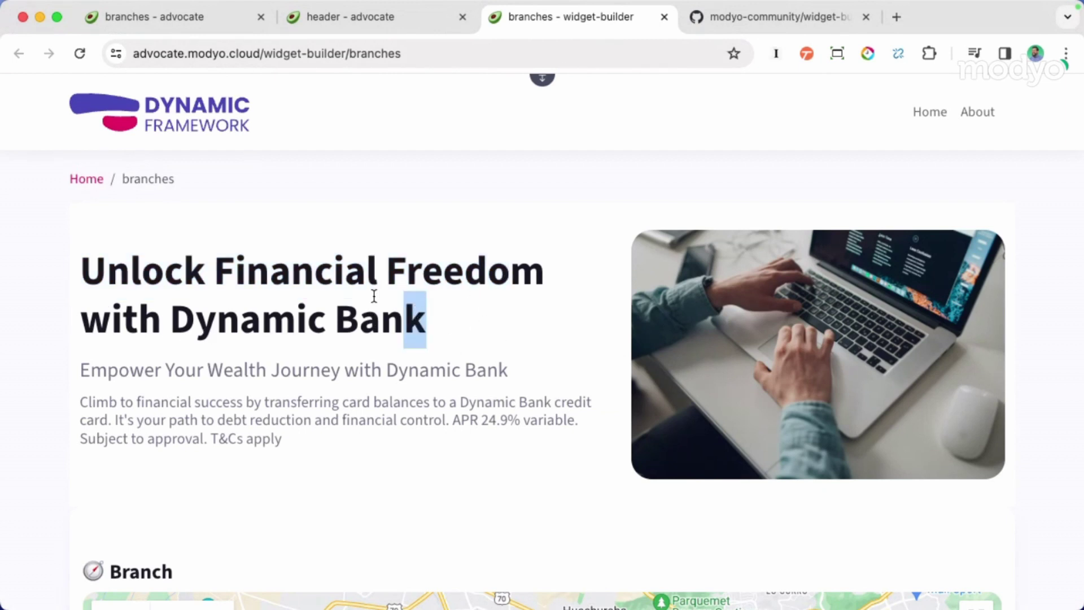
left_click(189, 21)
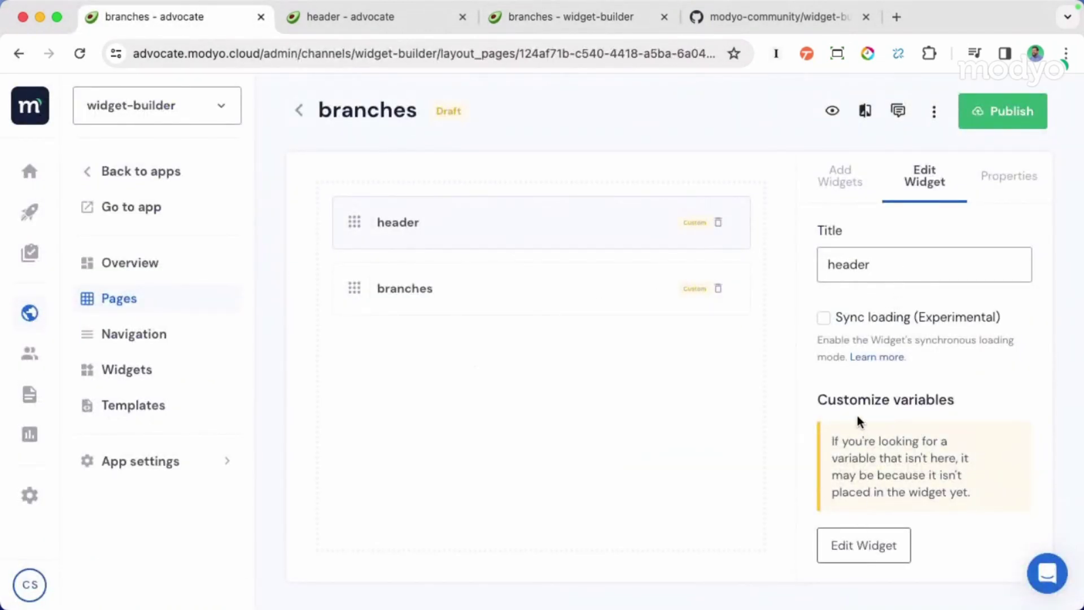
- Add a variable named "city" with the value "Santiago, Chile" to the header widget
left_click(380, 21)
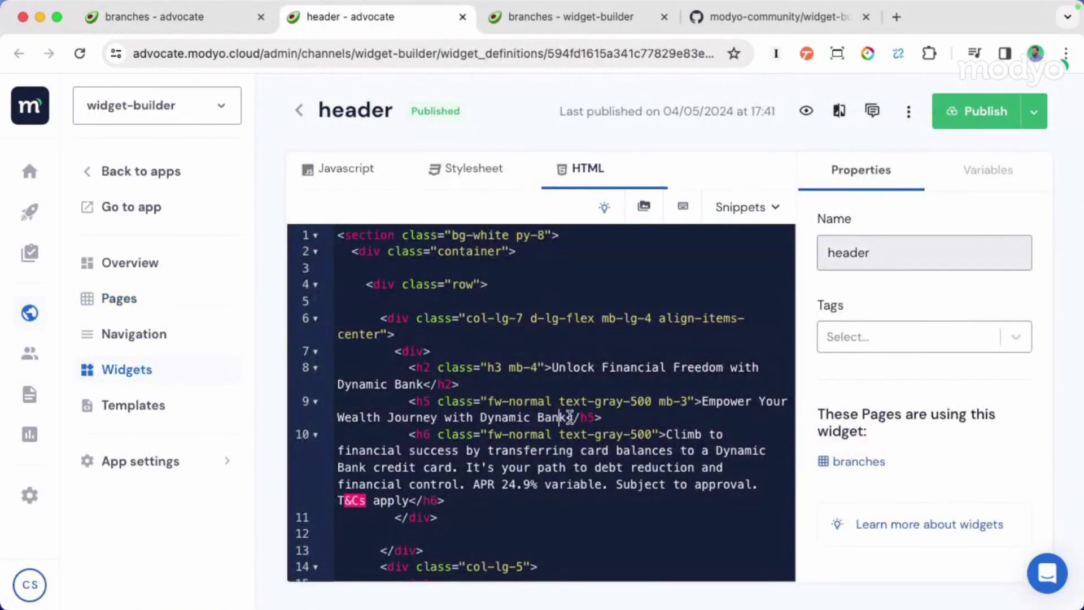
left_click(709, 318)
left_click(988, 174)
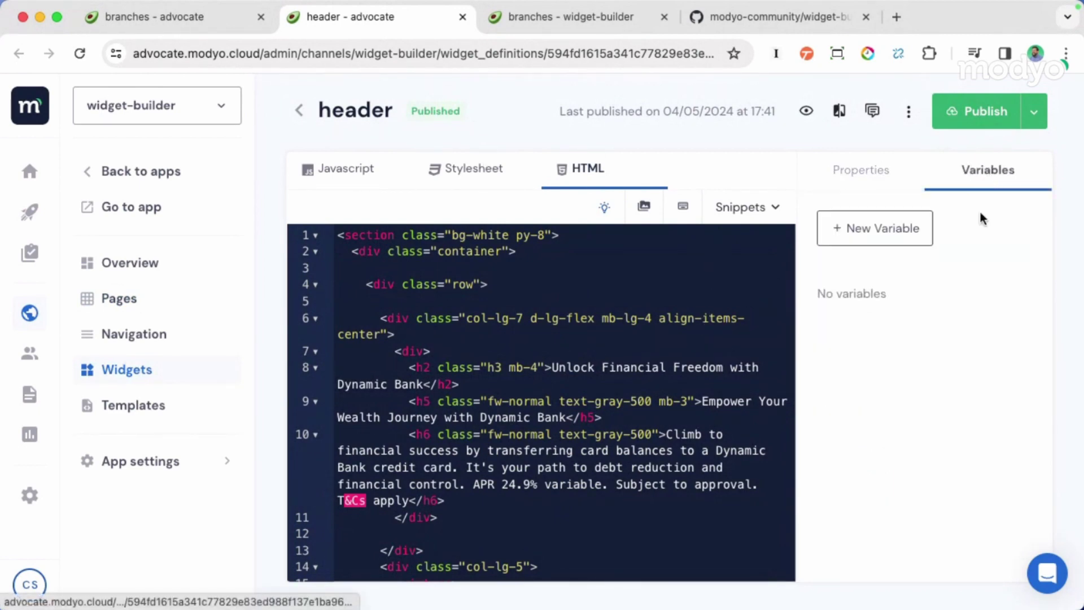
left_click(888, 231)
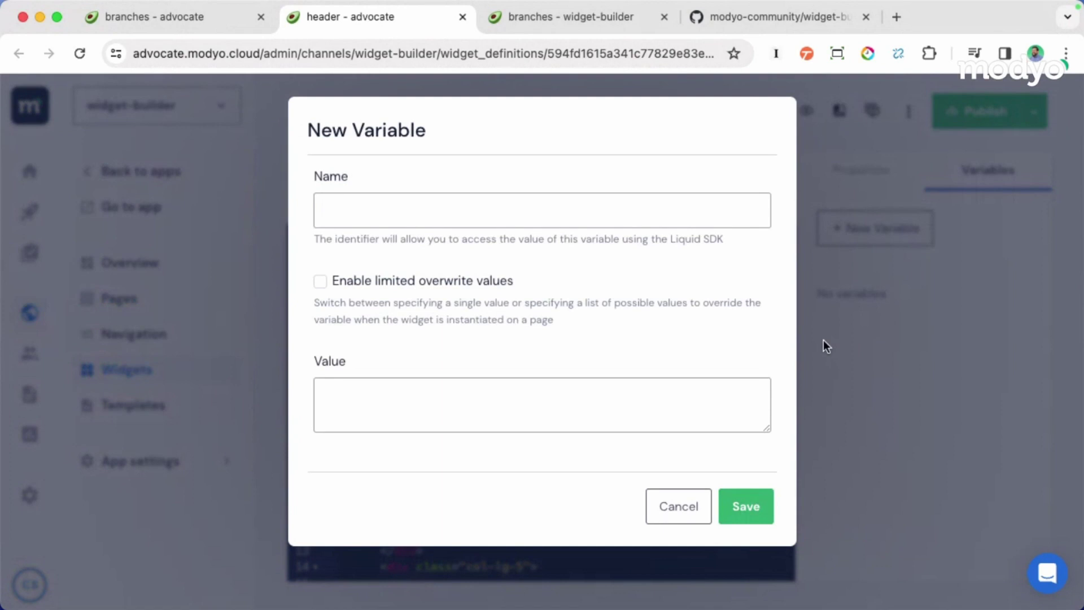
left_click(667, 220)
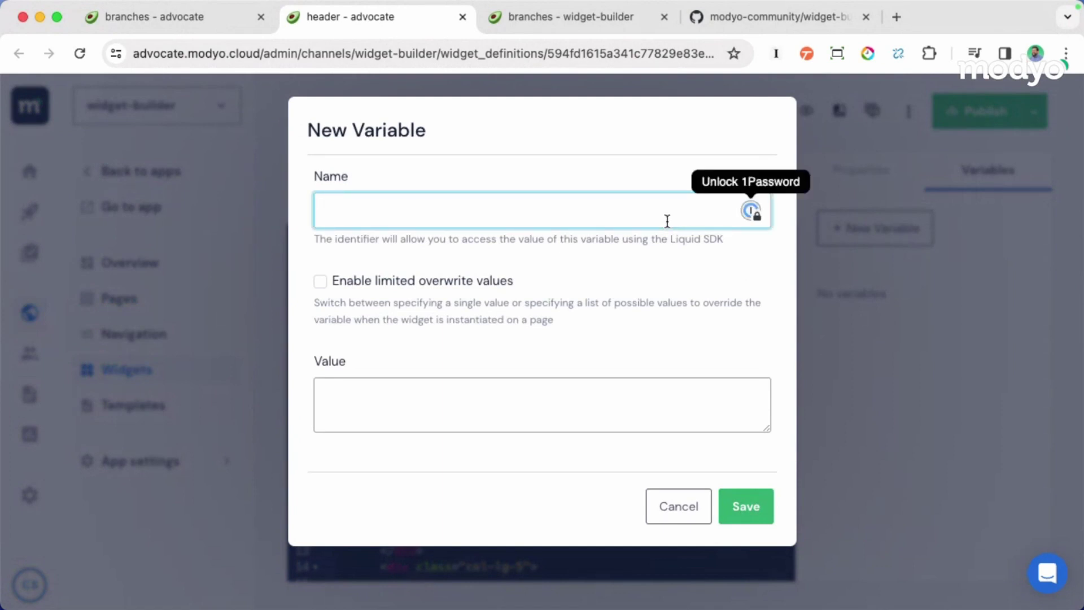
type("citi")
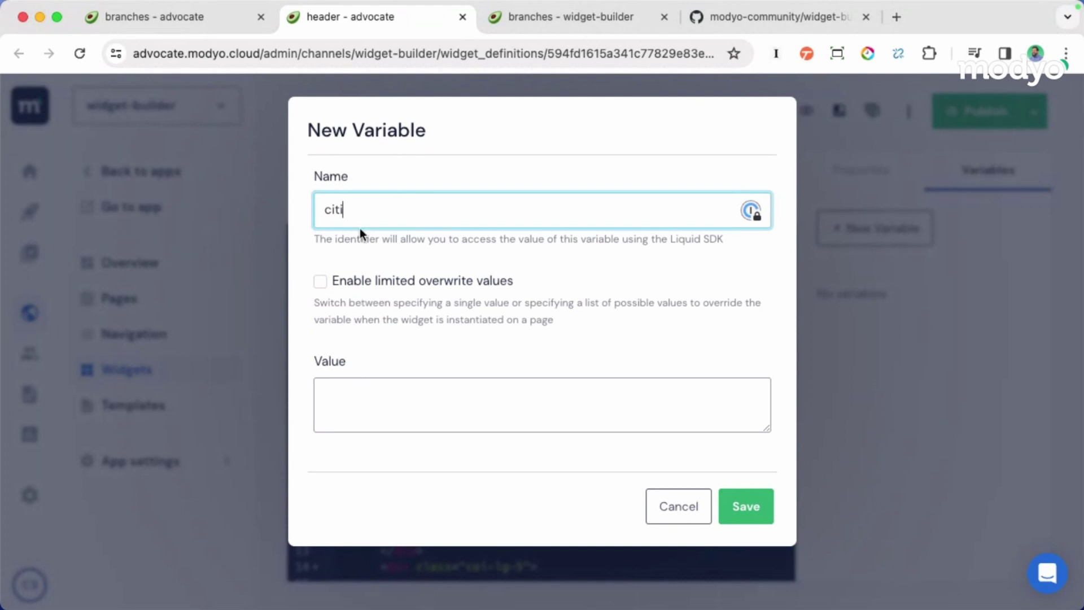
key("BackSpace")
type("y")
left_click(345, 416)
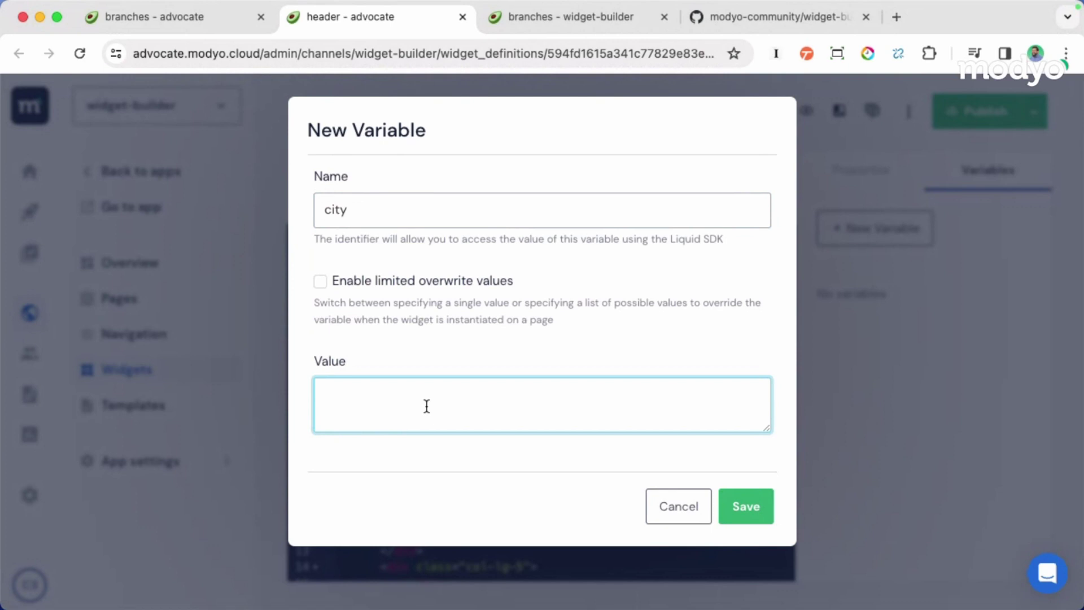
type("Santiago, Chile")
left_click(746, 506)
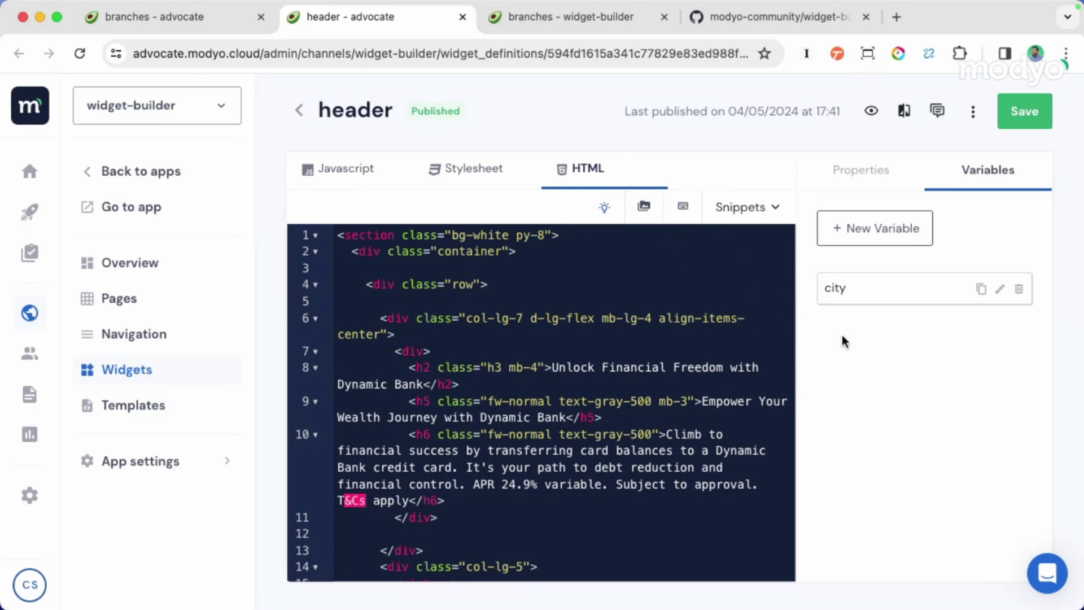
- Save the header widget and publish it immediately
left_click(1020, 129)
left_click(993, 127)
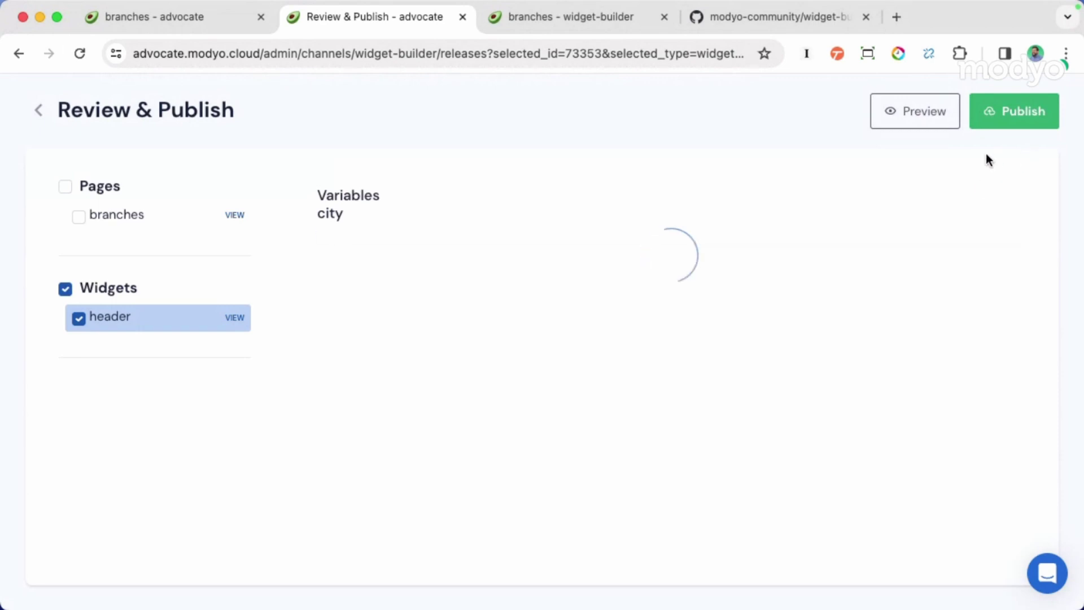
left_click(1016, 115)
left_click(745, 405)
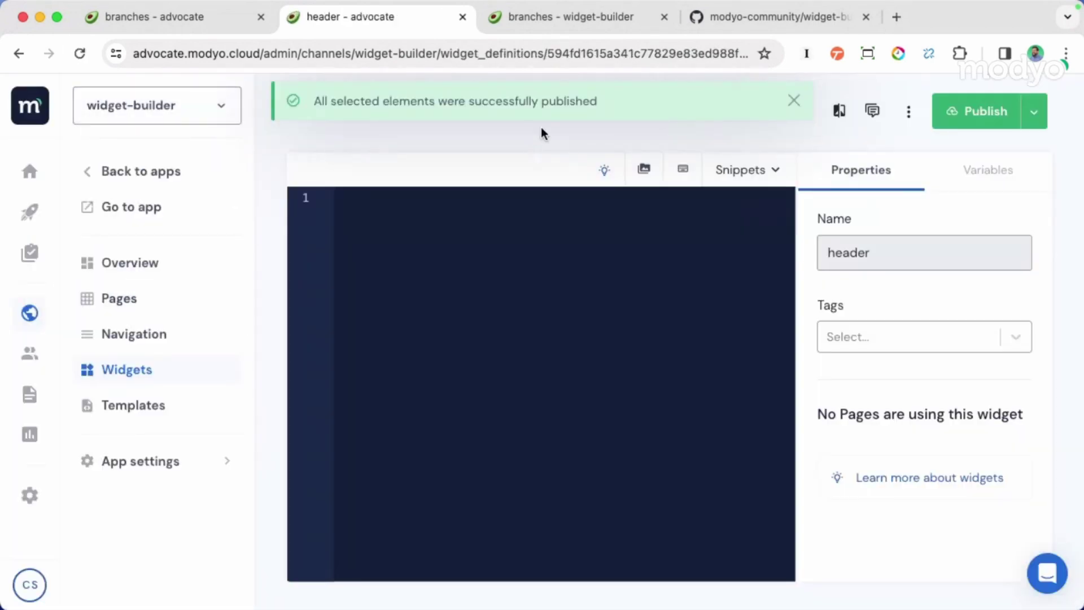
- Reload the site's branches page to examine the header, and return to the header widget's list of variables
left_click(560, 22)
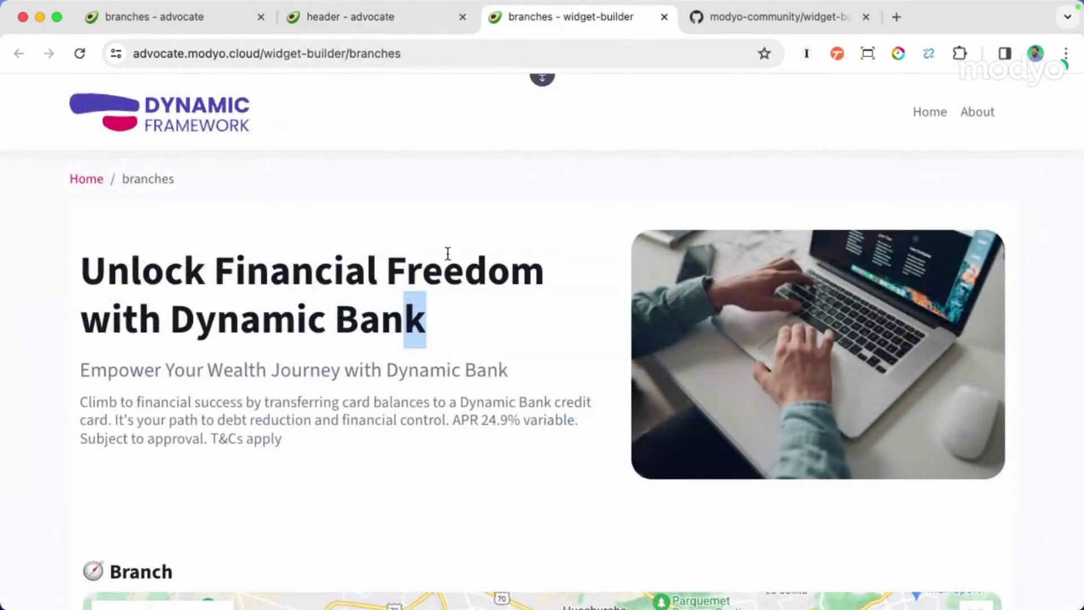
left_click(80, 53)
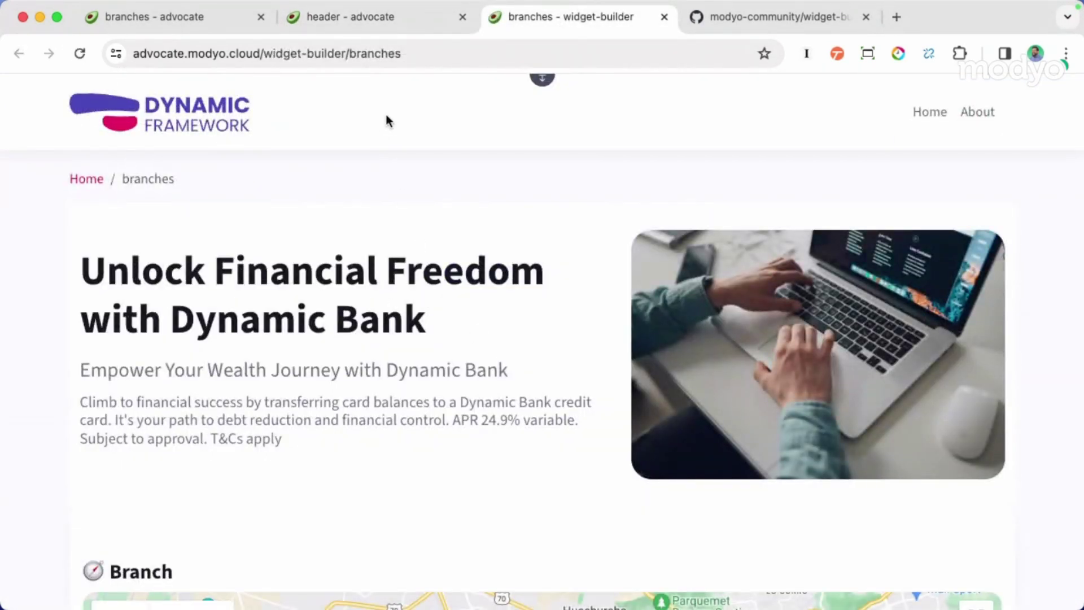
left_click(364, 22)
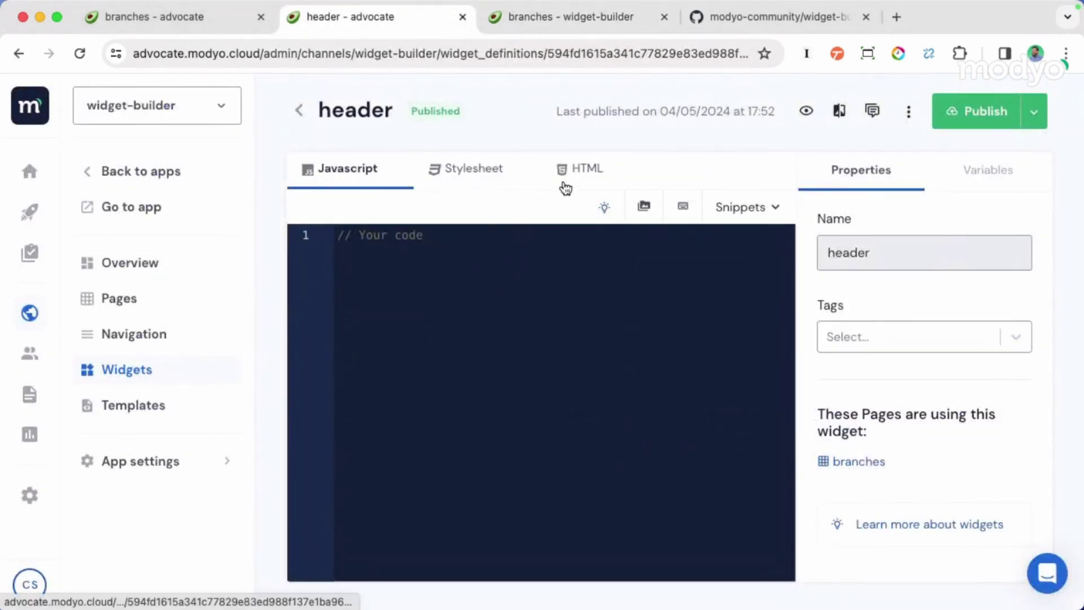
left_click(1000, 177)
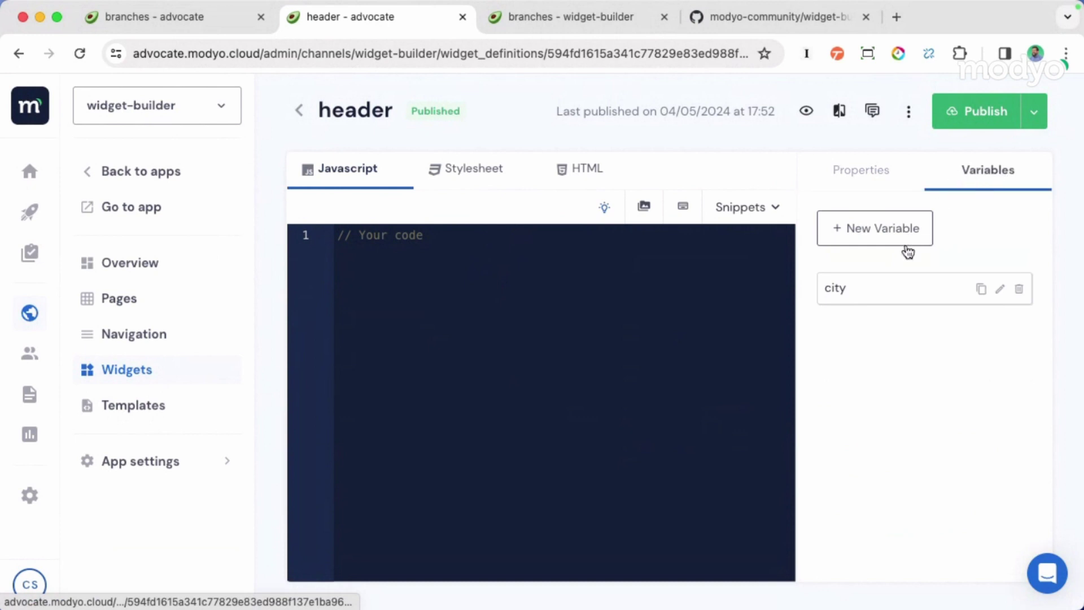
- Append "in {{ vars.city }}" to the h2 headline in the header widget's HTML and save the widget
left_click(582, 182)
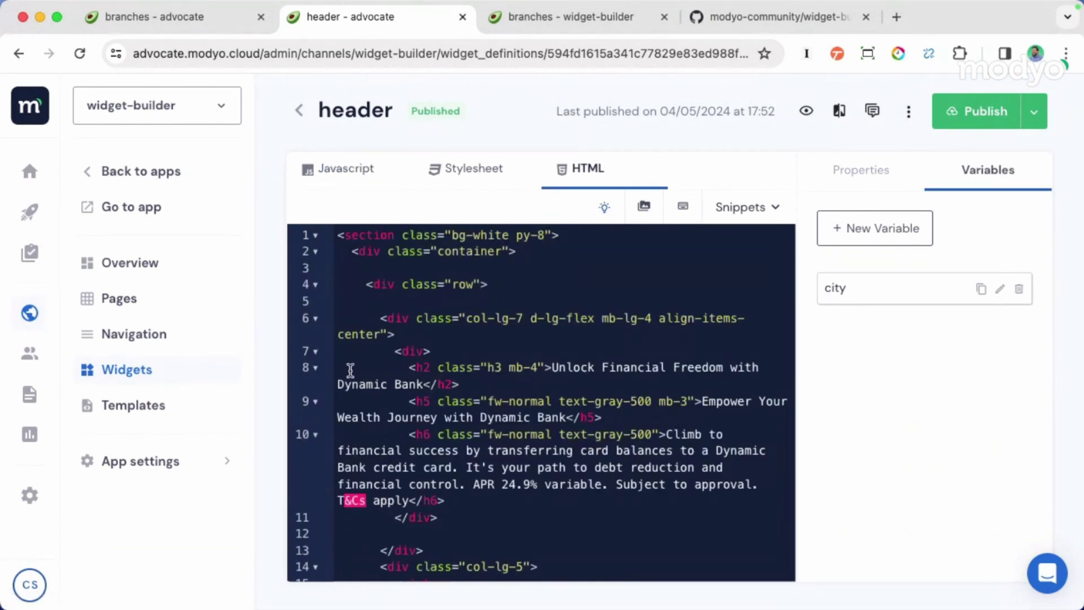
left_click(423, 383)
type("in")
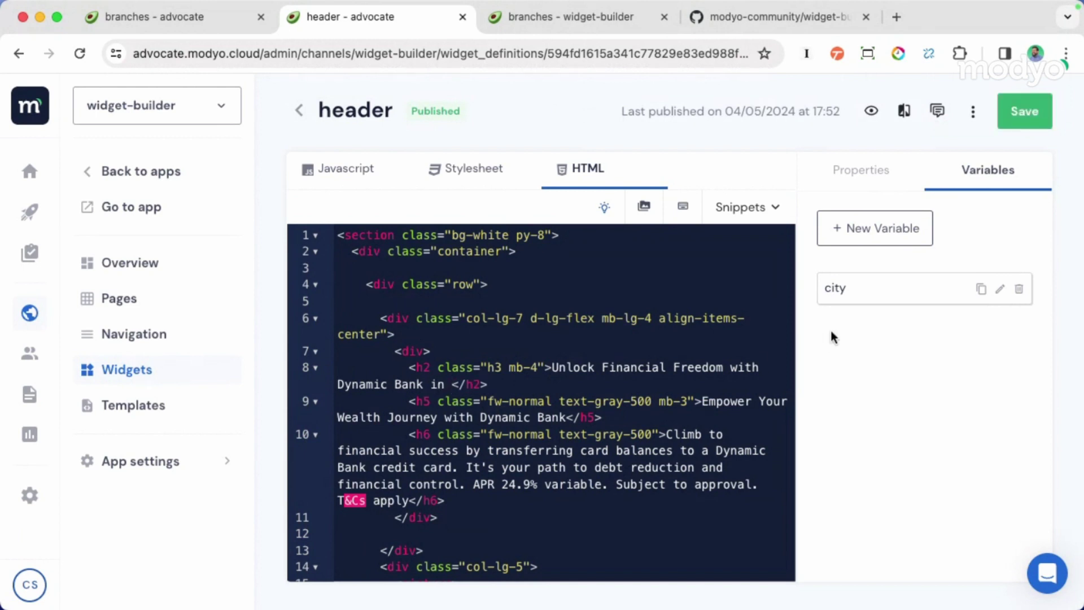
left_click(981, 289)
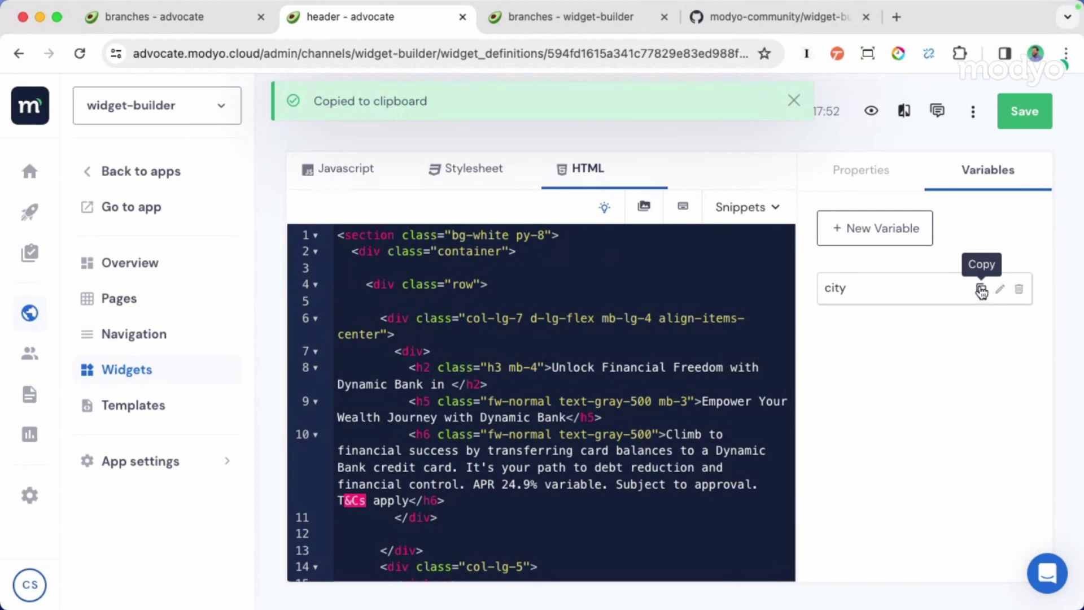
left_click(452, 384)
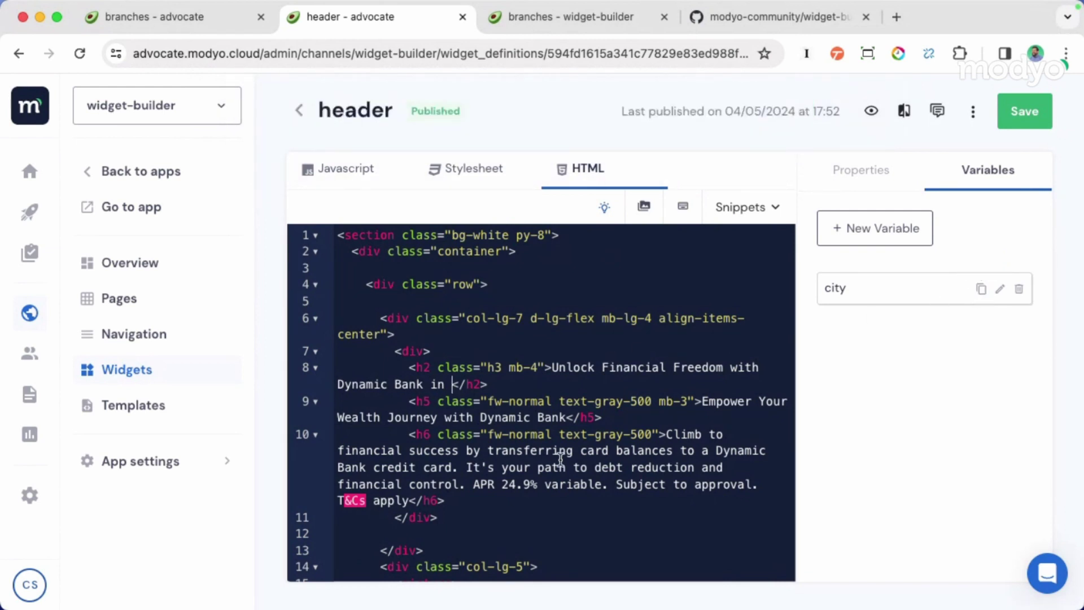
key("super+v")
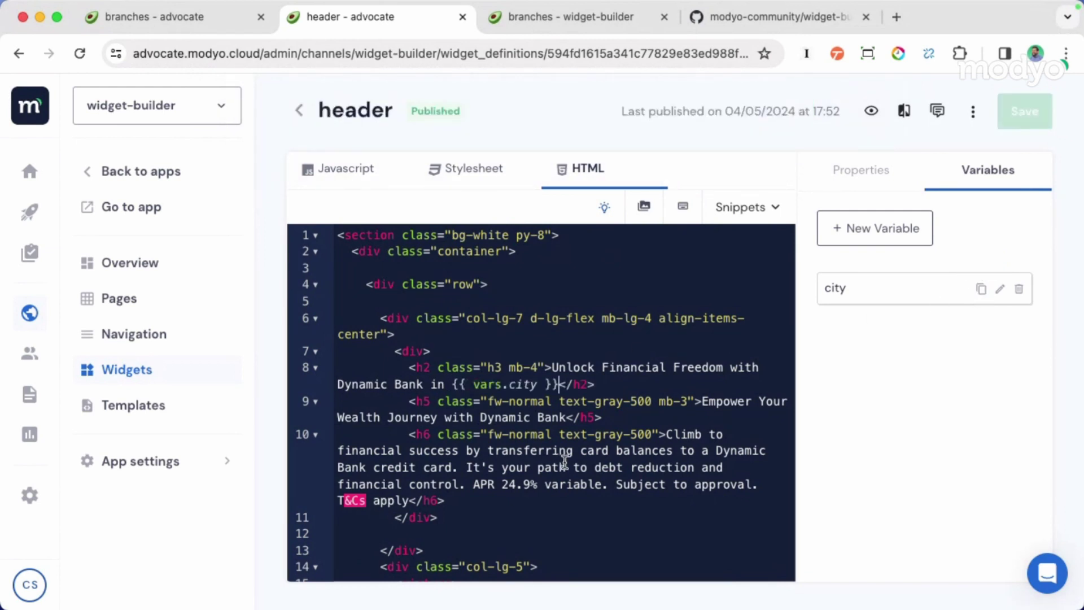
left_click(1035, 118)
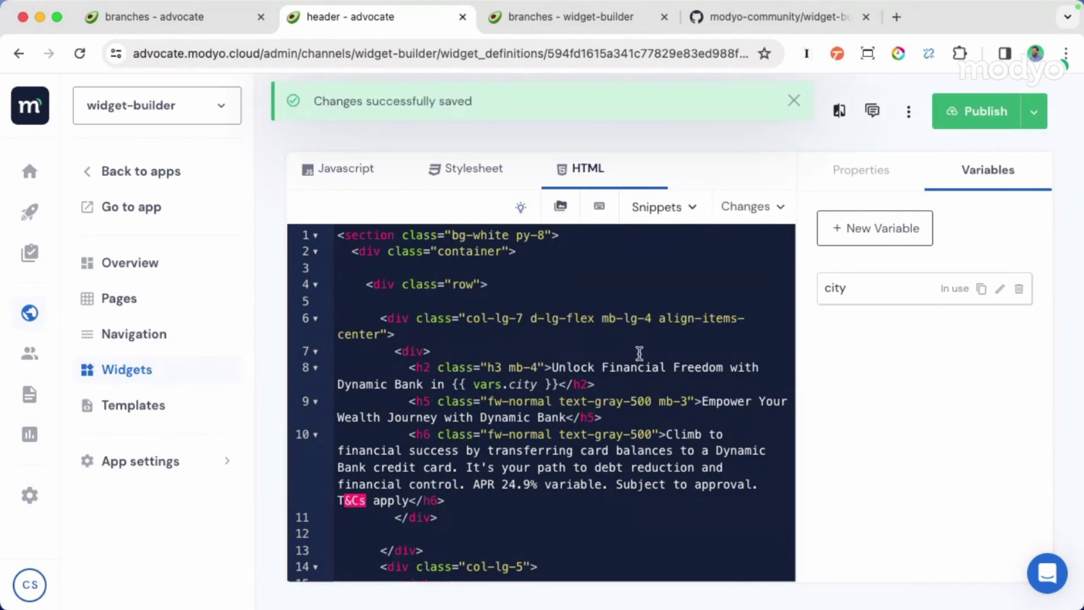
left_click(795, 102)
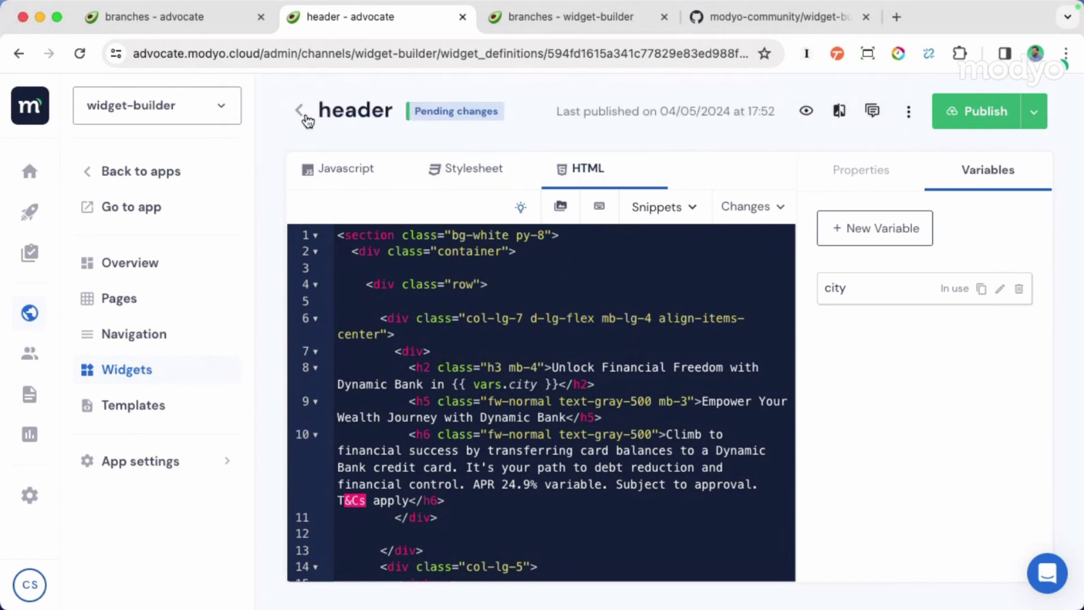
- Open the branches widget and remove the "Branch" text from the card title in its HTML
left_click(300, 111)
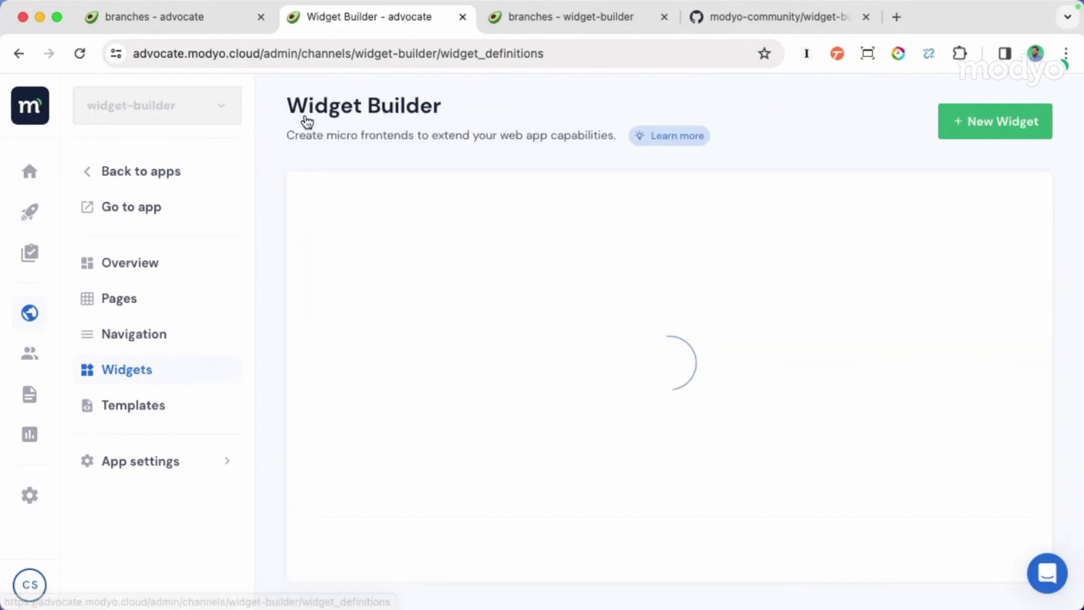
left_click(473, 386)
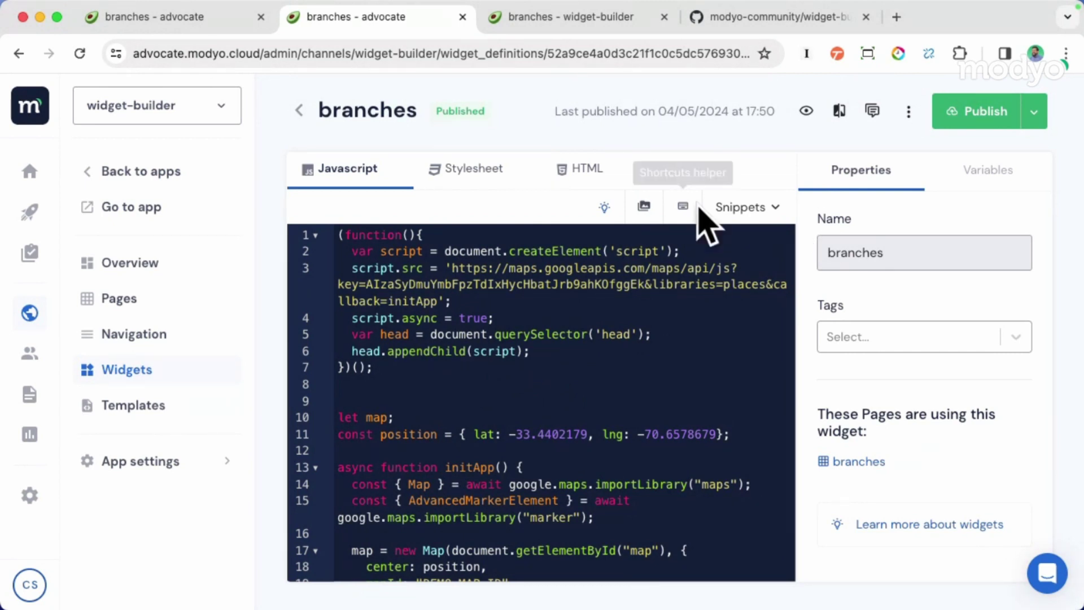
left_click(999, 172)
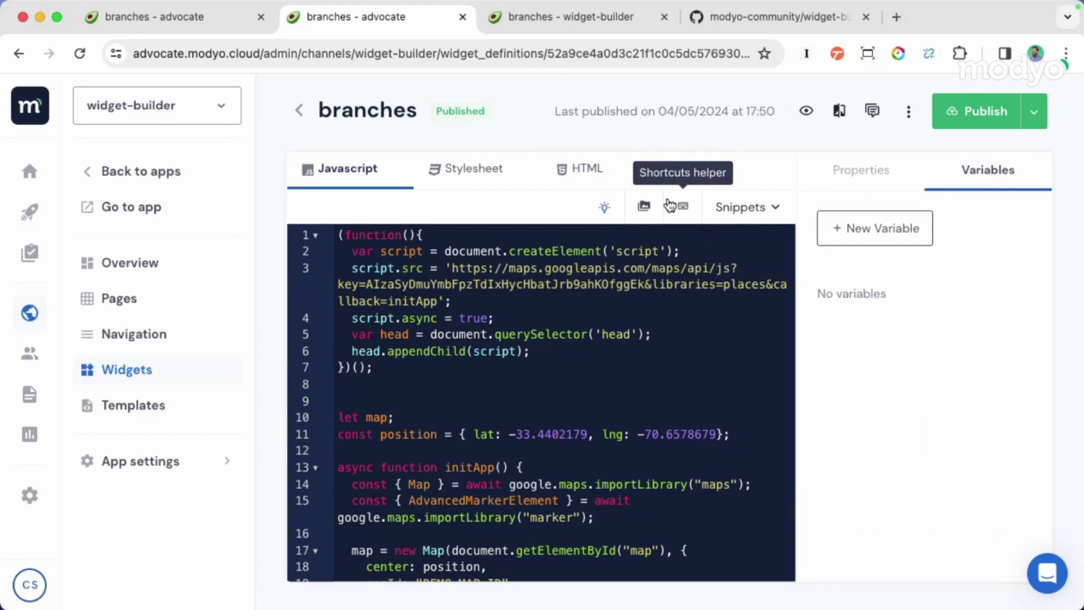
left_click(586, 176)
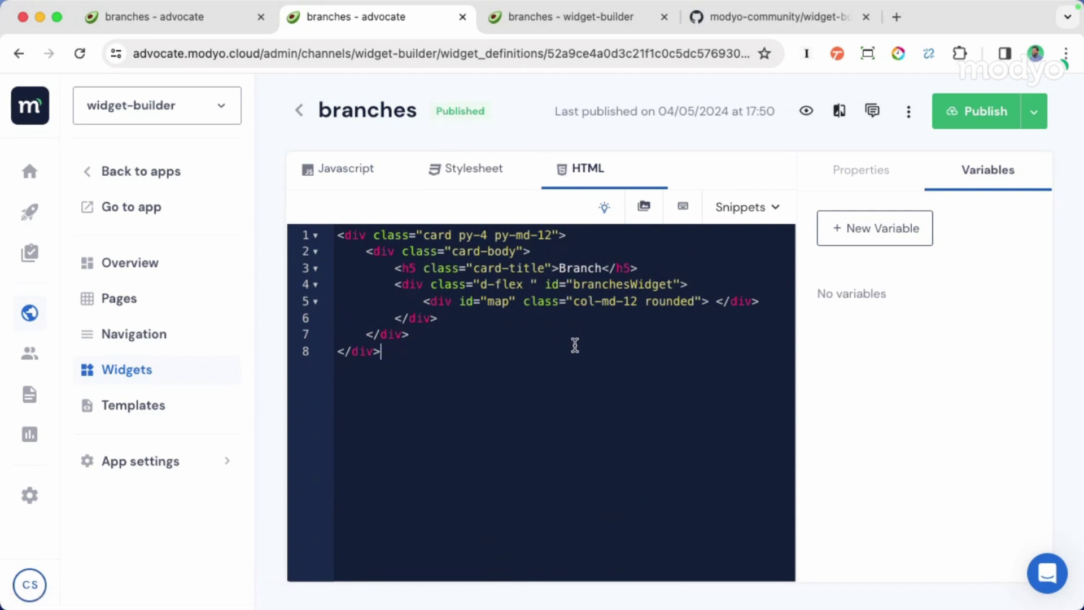
left_click_drag(599, 268, 560, 269)
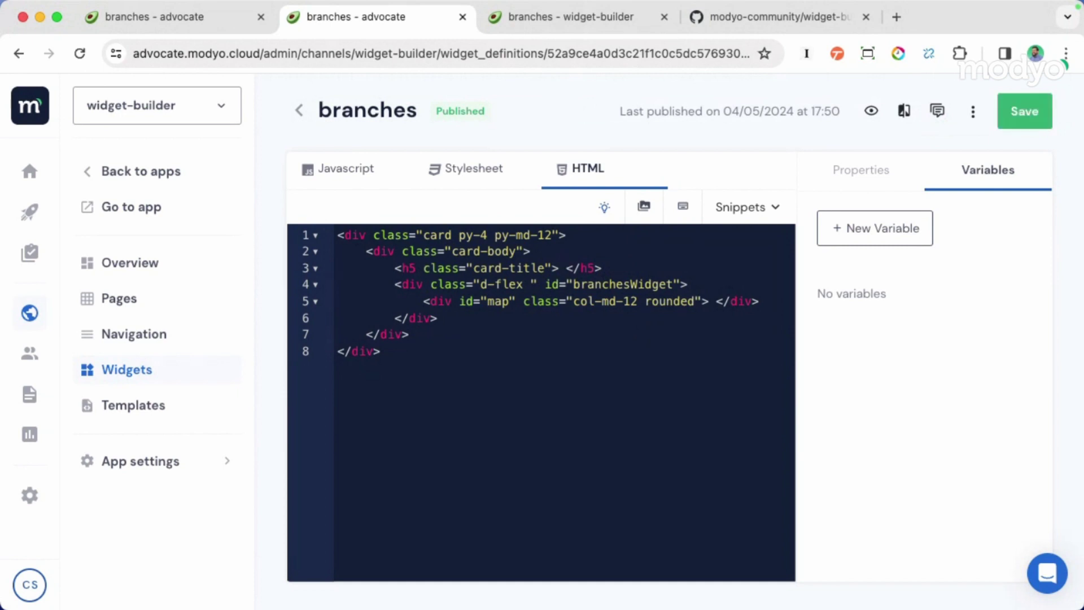
- Add a variable named "city" with the value "Santiago, Chile" to the branches widget
left_click(907, 240)
left_click(433, 208)
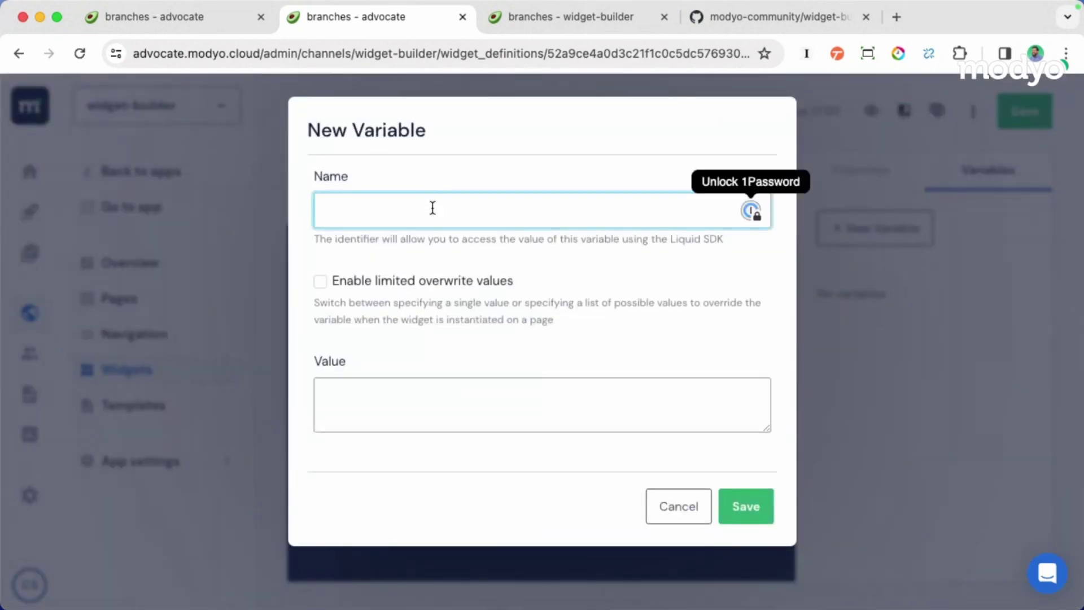
type("city")
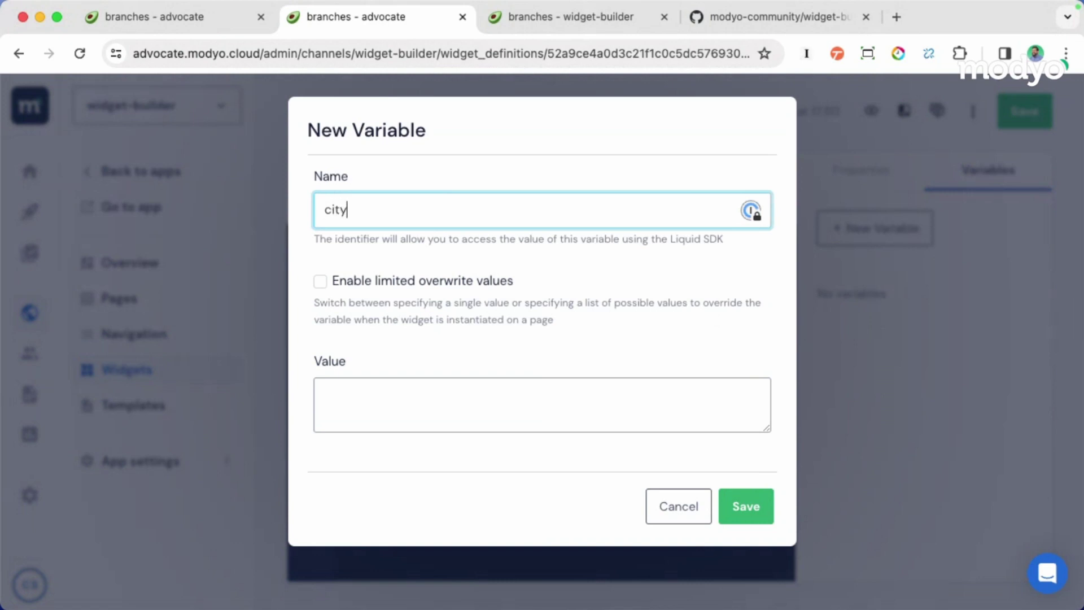
left_click(364, 405)
type("San")
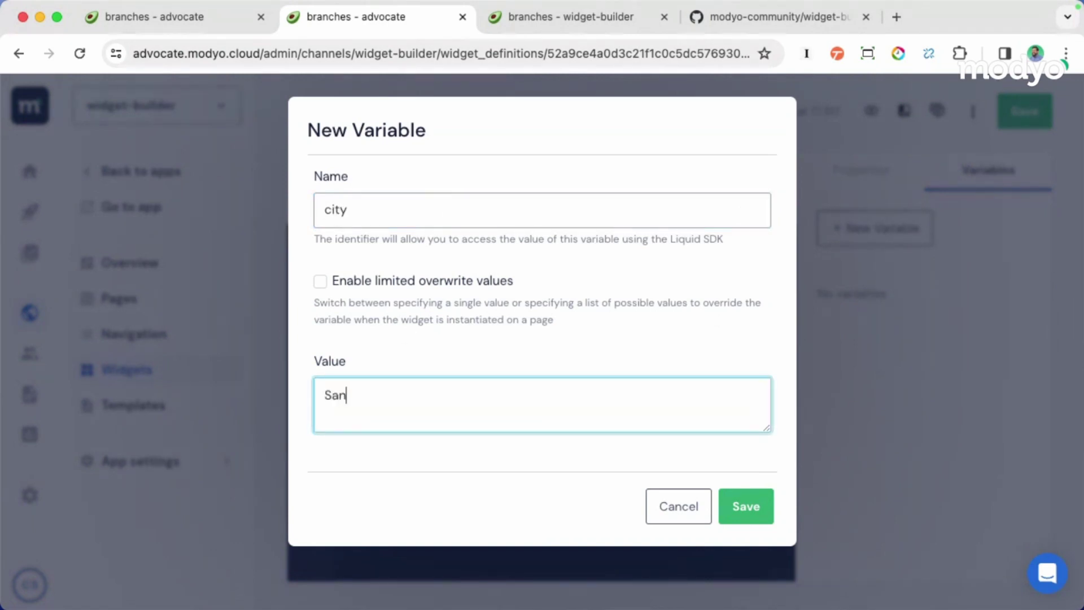
type("tiago, Chile")
left_click(739, 504)
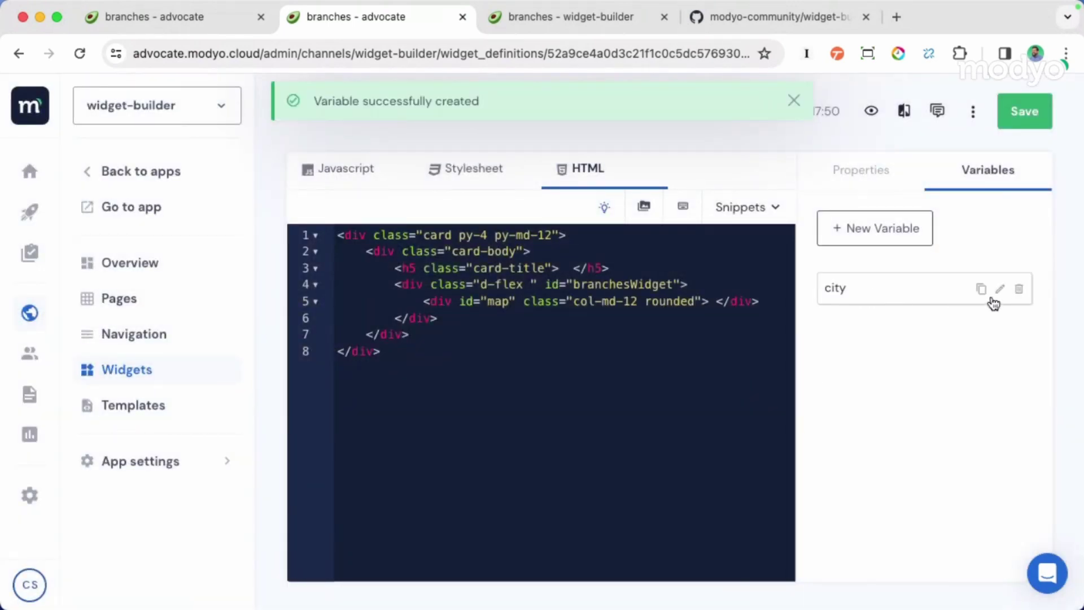
- Insert {{ vars.city }} as the card title in the branches widget's HTML and save the widget
left_click(981, 290)
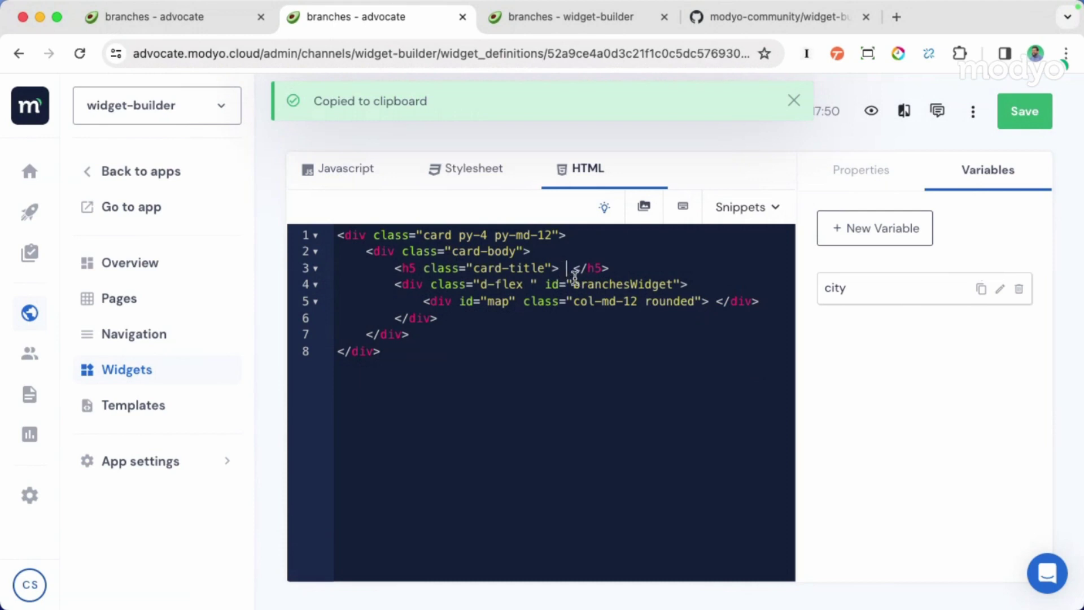
key("super+v")
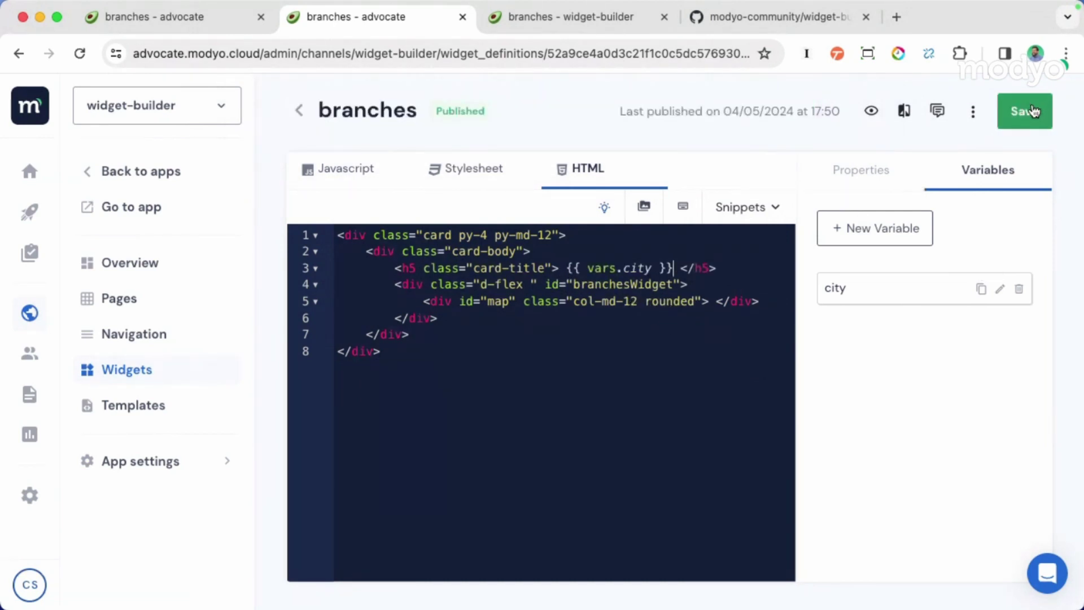
left_click(1031, 115)
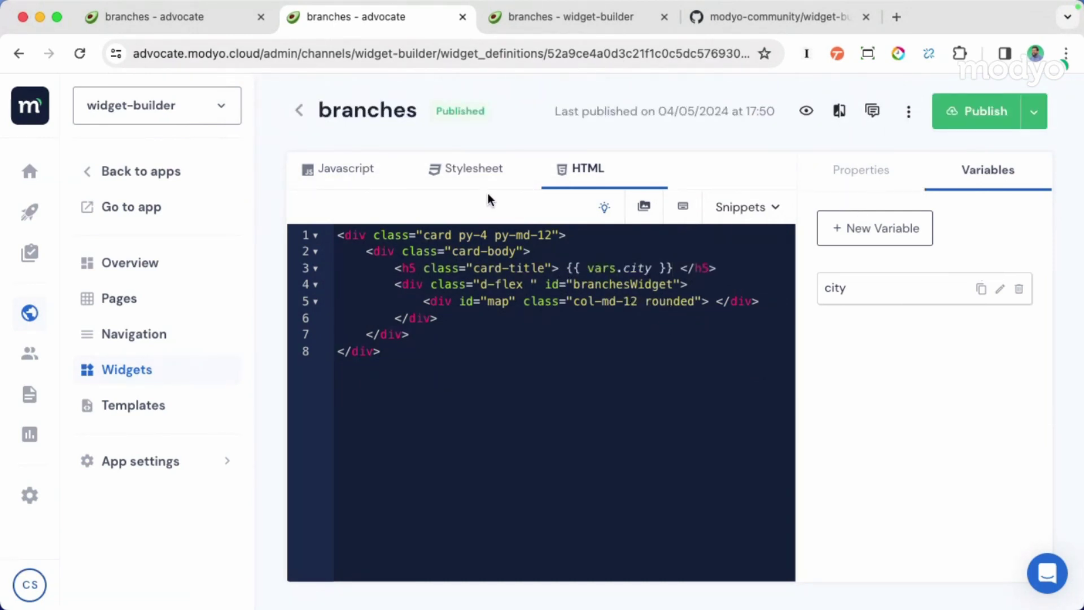
- Locate the map position in the branches widget's JavaScript and add a variable named "latitude" with the value -33.4402179
left_click(346, 169)
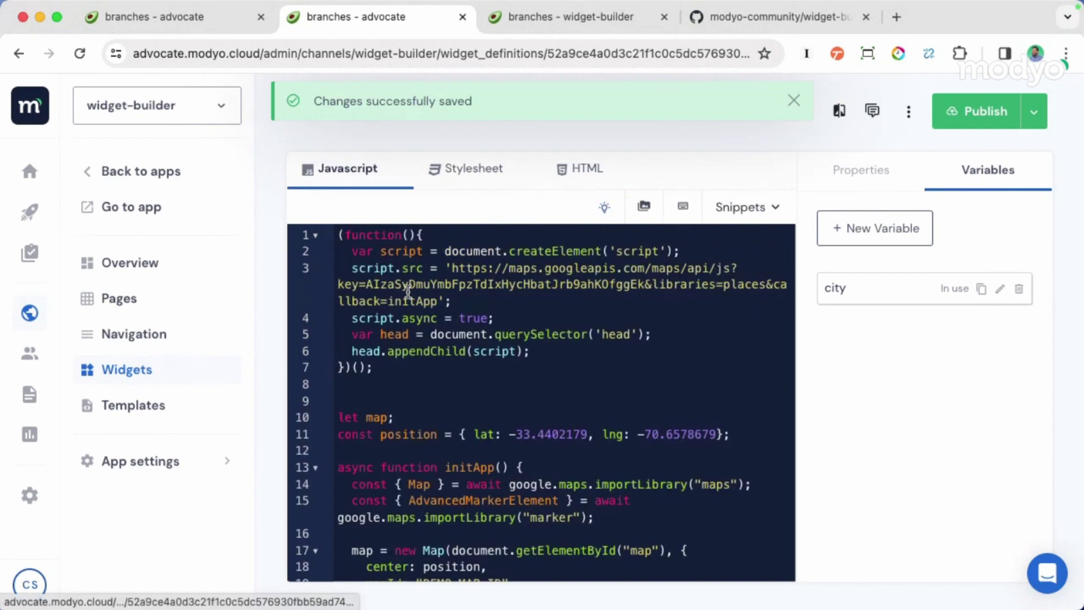
scroll(461, 388, "down", 2)
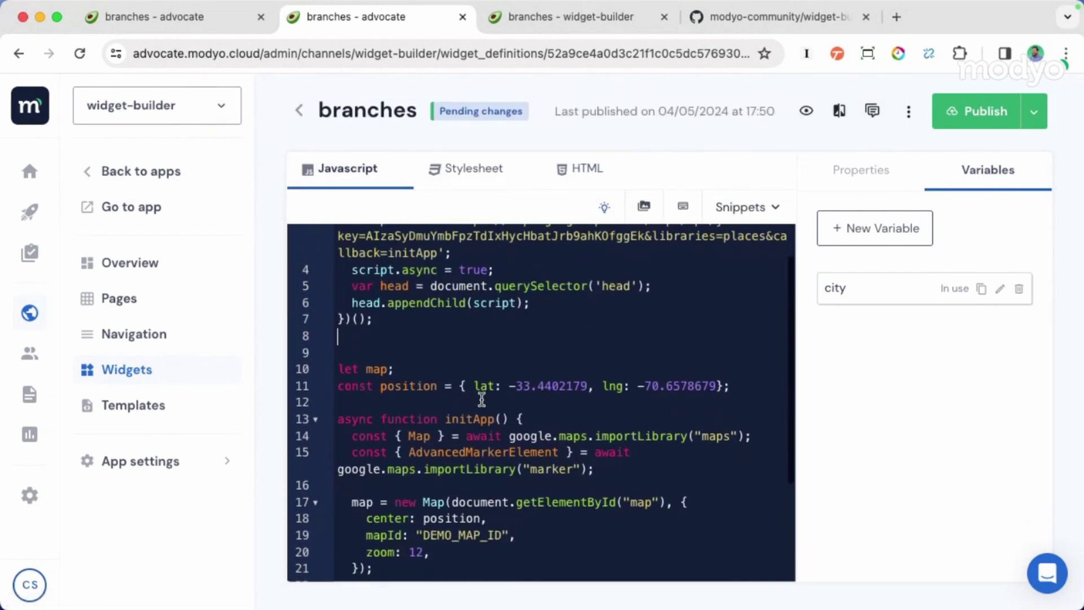
left_click_drag(457, 389, 720, 388)
scroll(708, 406, "down", 3)
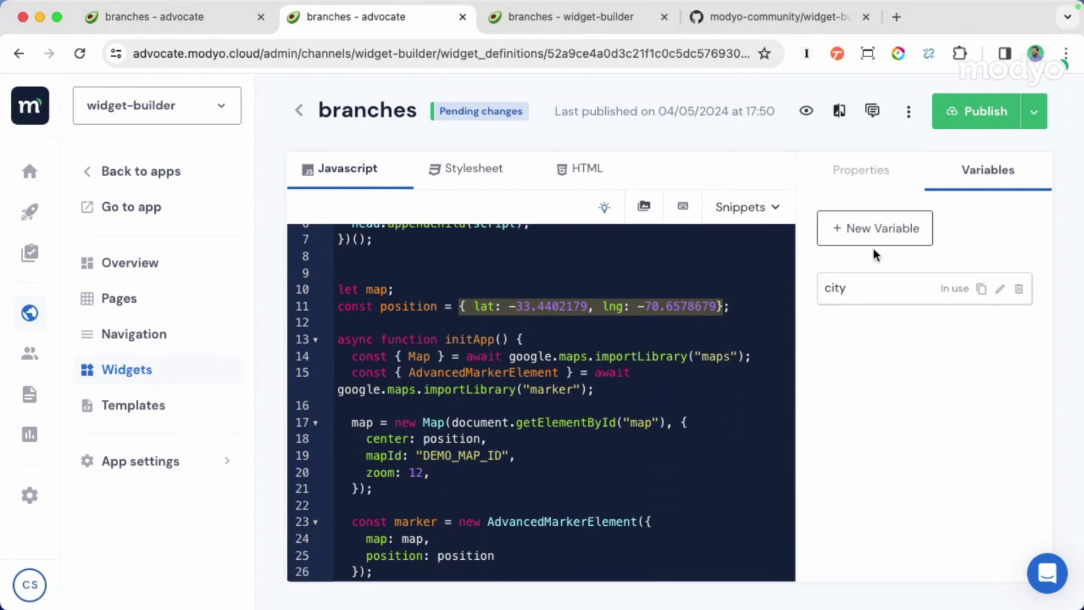
left_click(848, 227)
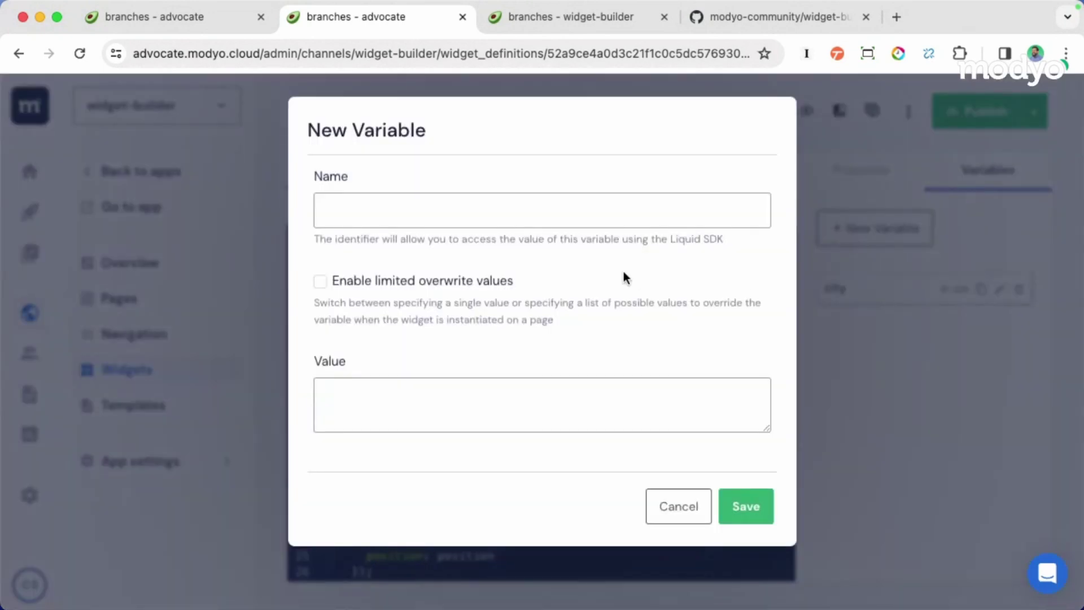
type("lat")
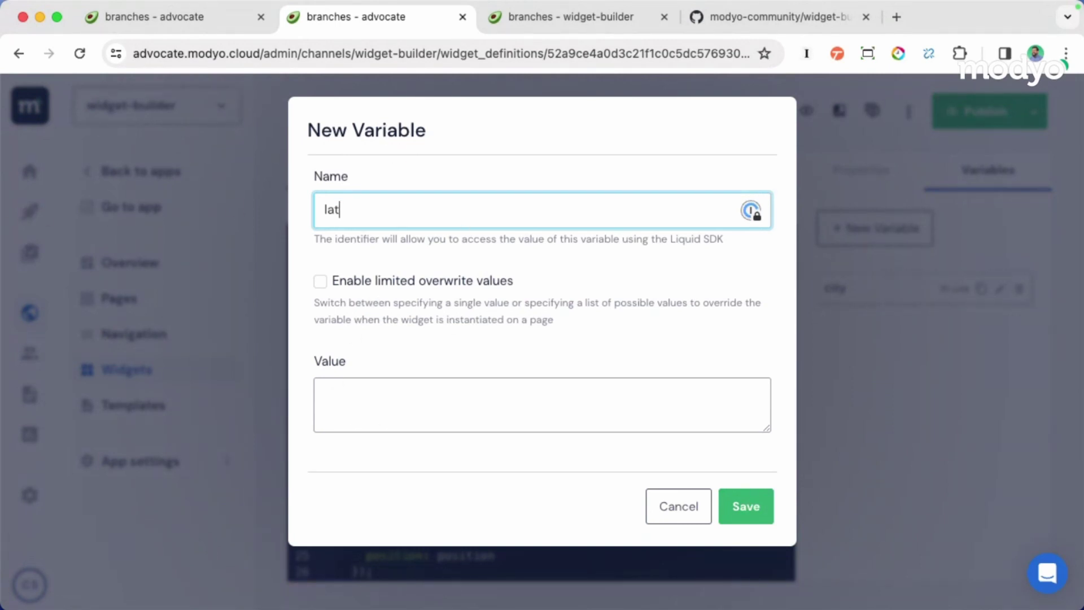
key("super+Tab")
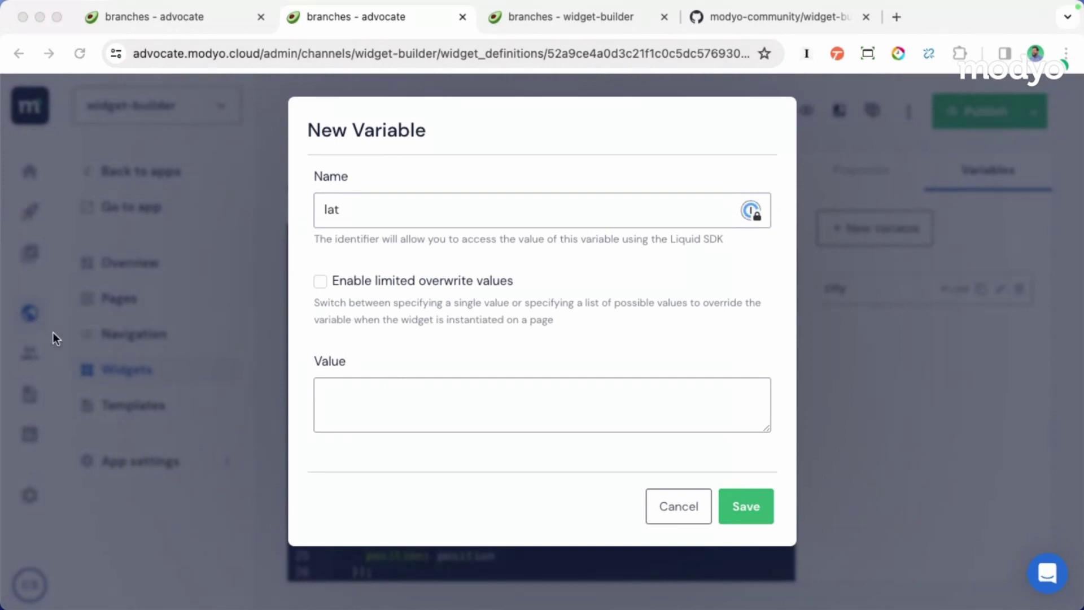
key("super+Tab")
left_click(384, 396)
key("super+v")
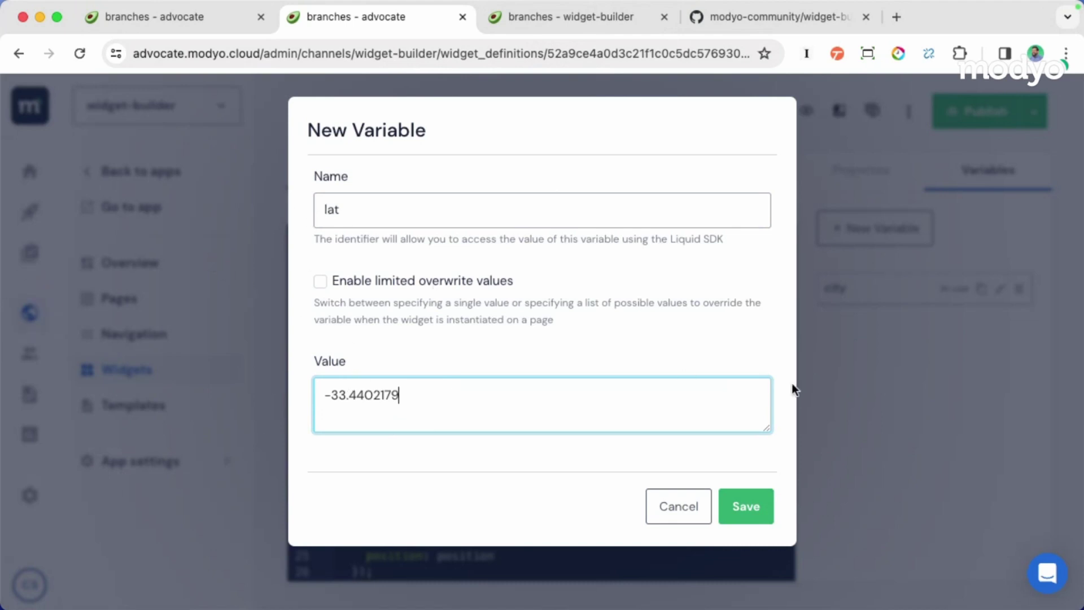
left_click(364, 217)
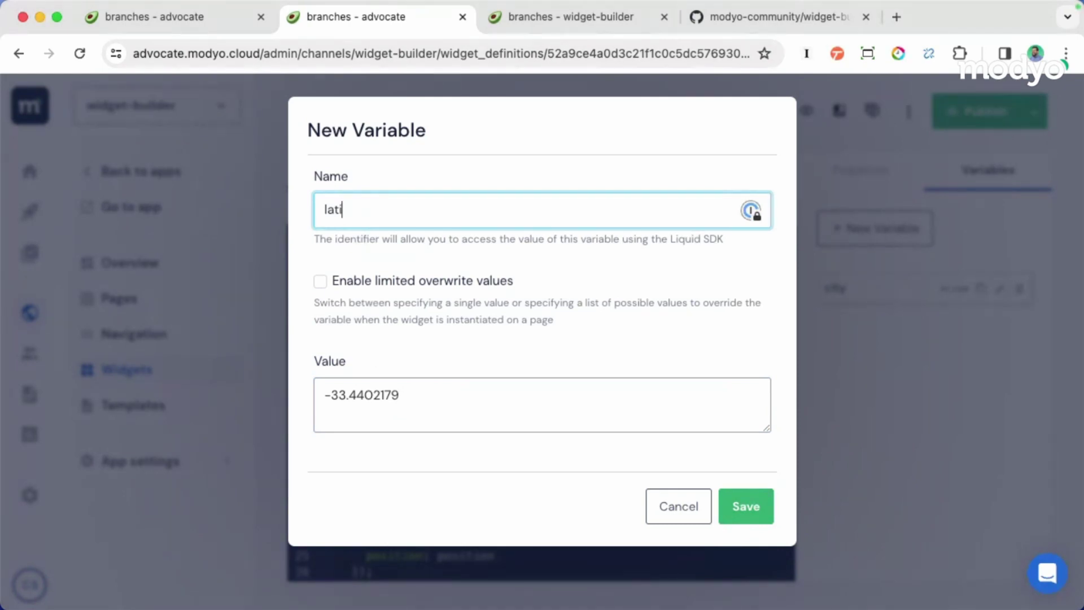
type("latitude")
left_click(752, 508)
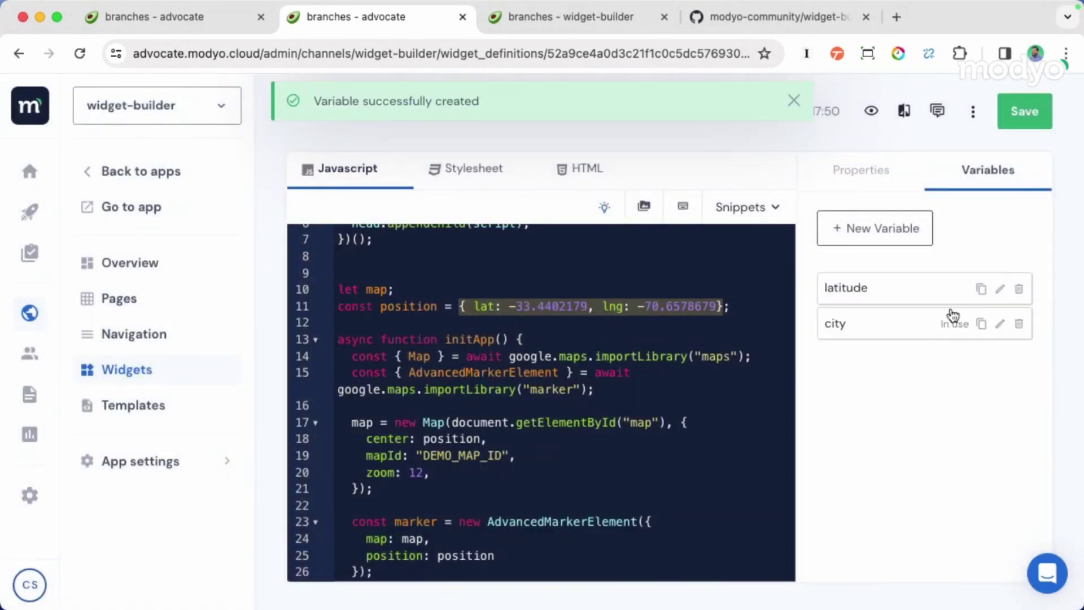
- Add a variable named "longitude" with the value -70.6578679 to the branches widget
left_click(841, 235)
left_click(590, 203)
type("longi")
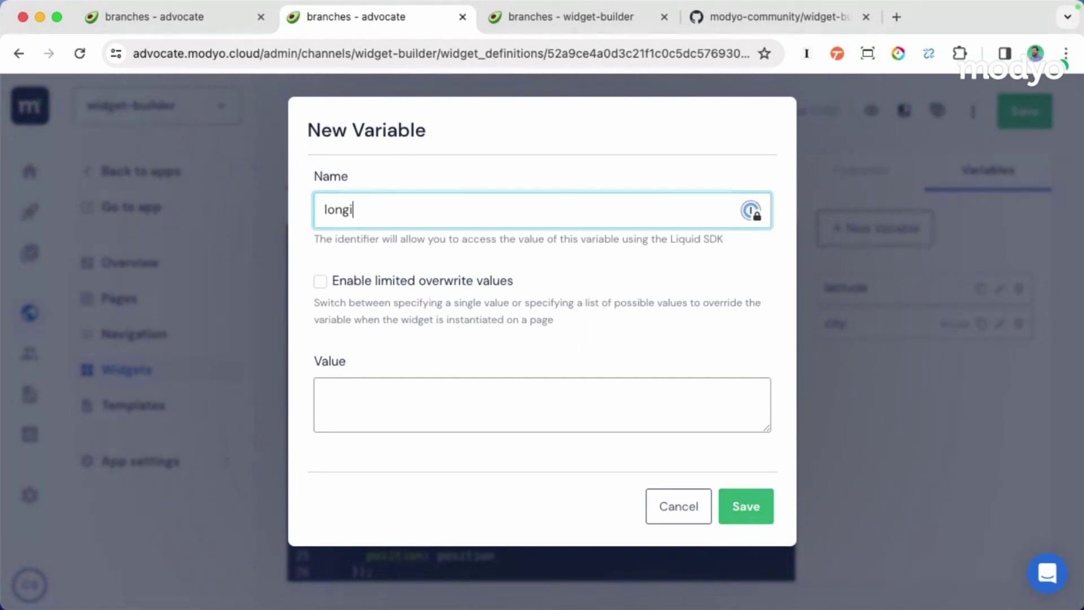
type("tude")
key("super+Tab")
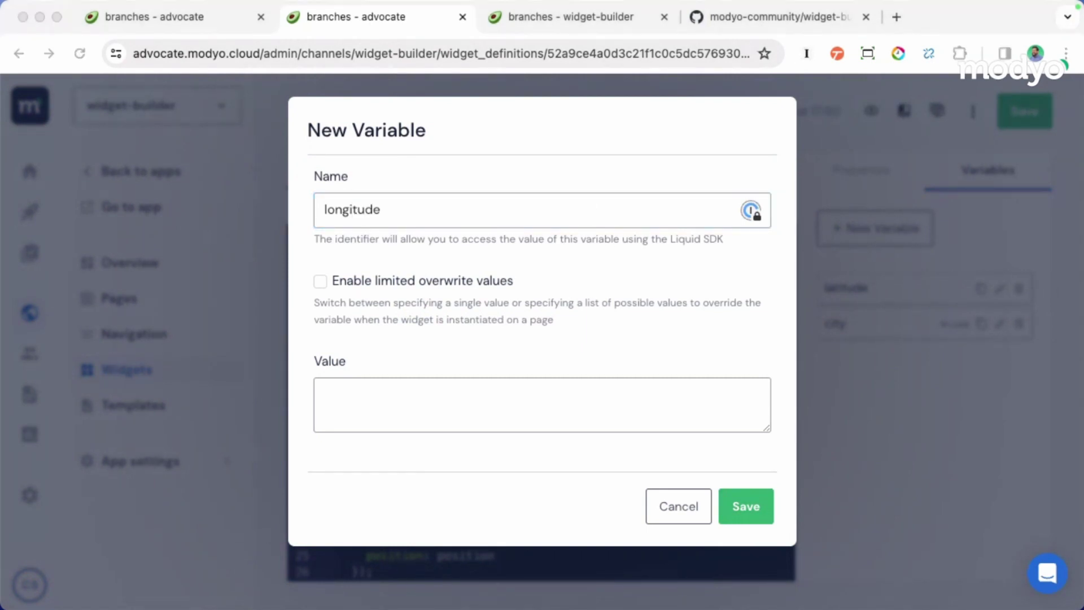
key("super+Tab")
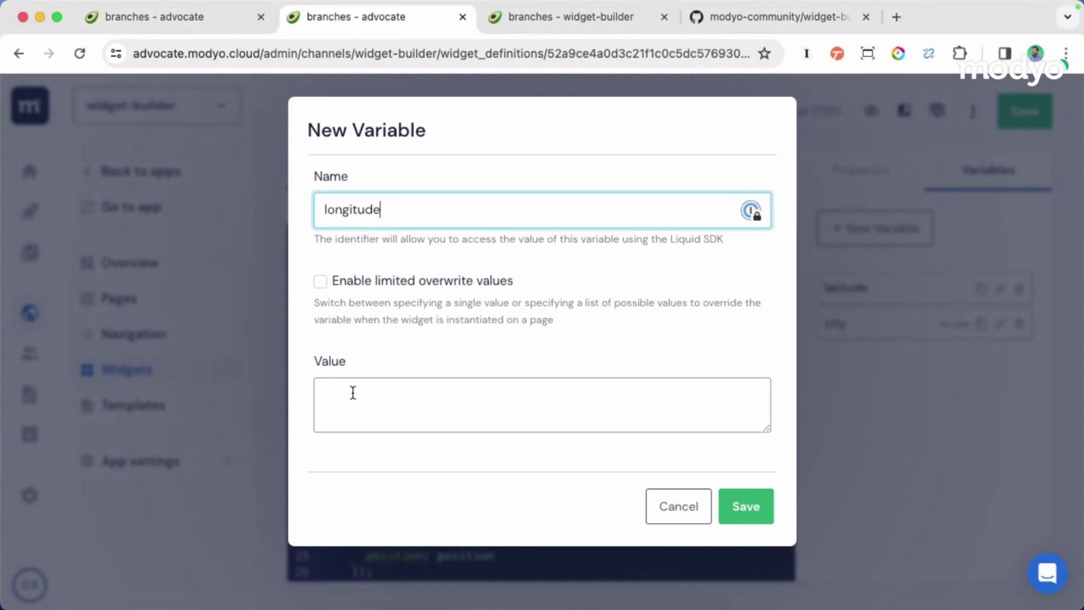
left_click(396, 394)
key("super+v")
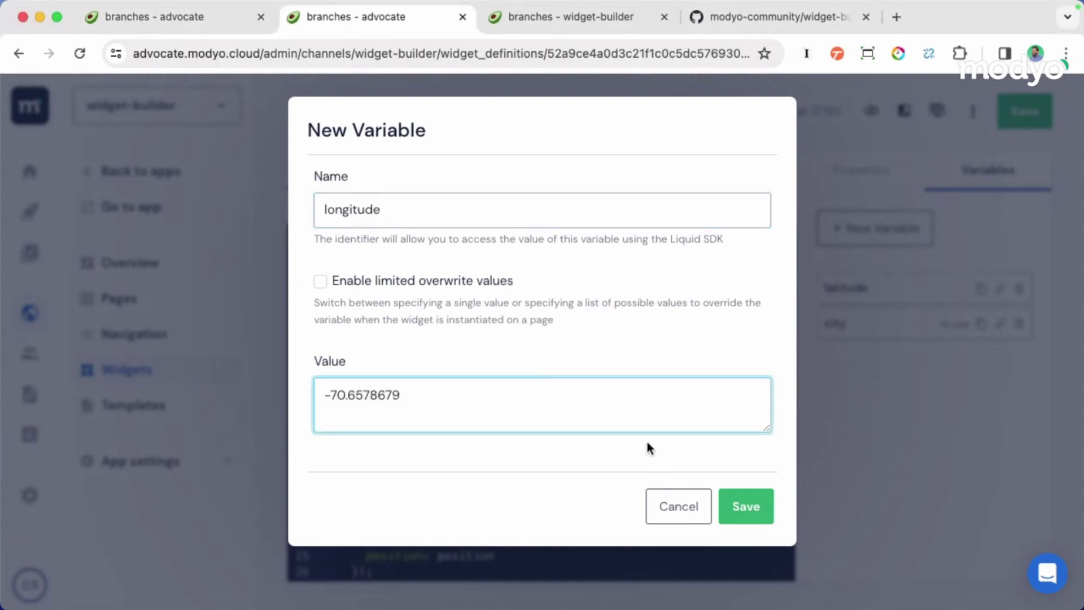
left_click(747, 509)
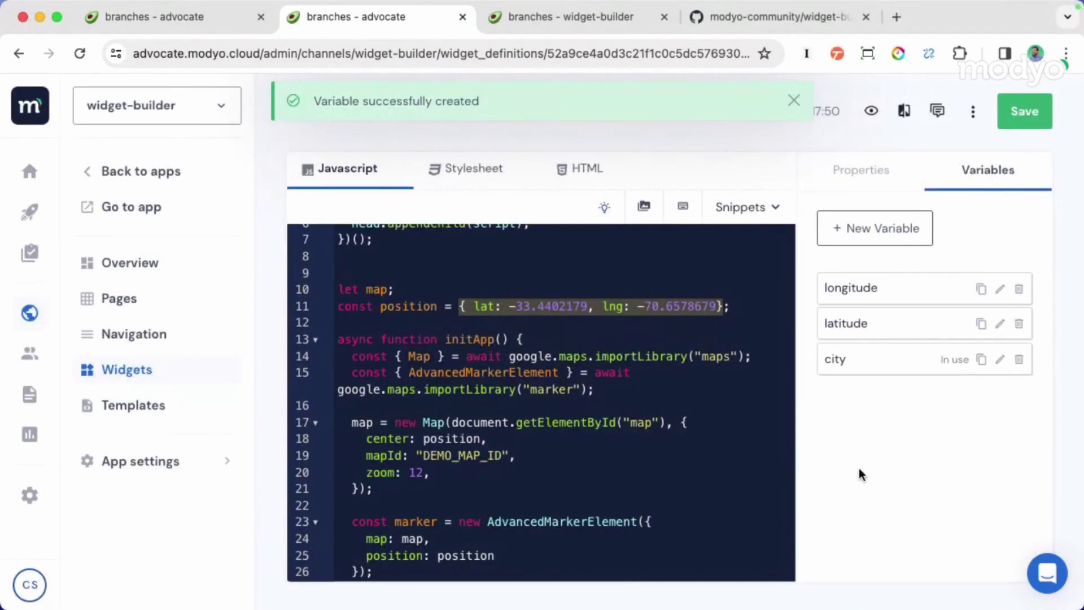
- Replace the hard-coded lat value in the JavaScript position constant with {{ vars.latitude }}
left_click(635, 320)
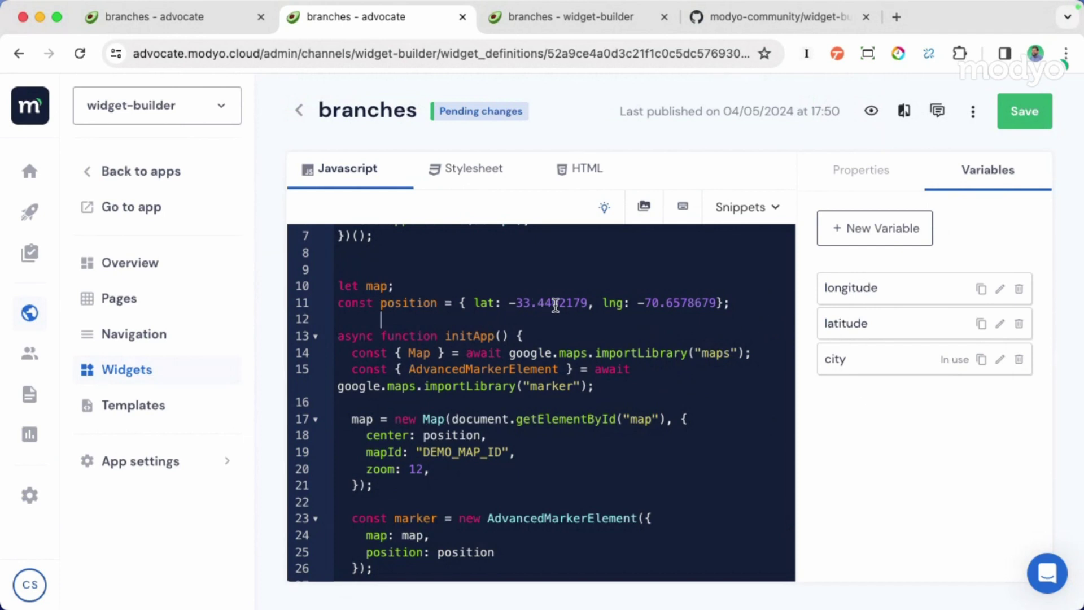
left_click_drag(588, 303, 509, 303)
left_click(980, 325)
left_click_drag(588, 303, 509, 303)
key("super+v")
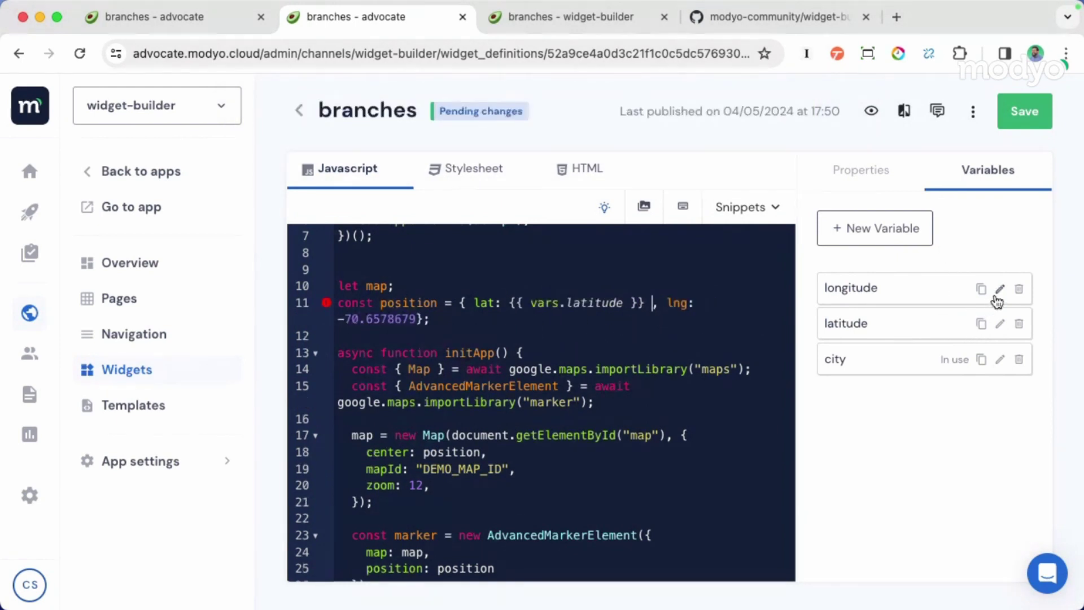
- Replace the hard-coded lng value in the JavaScript position constant with {{ vars.longitude }} and save the branches widget
left_click(981, 289)
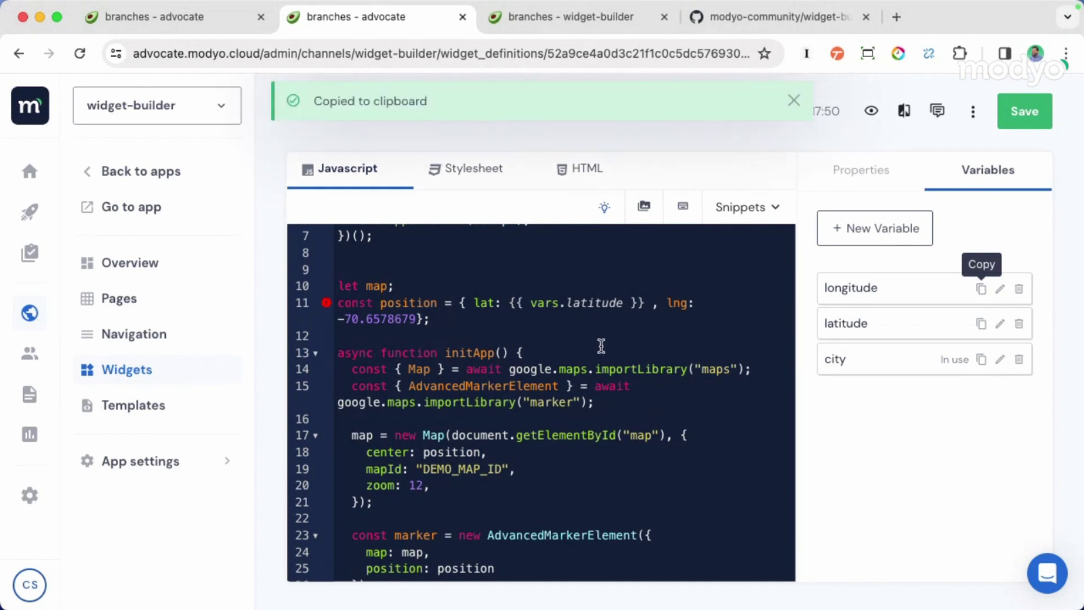
left_click_drag(379, 319, 331, 319)
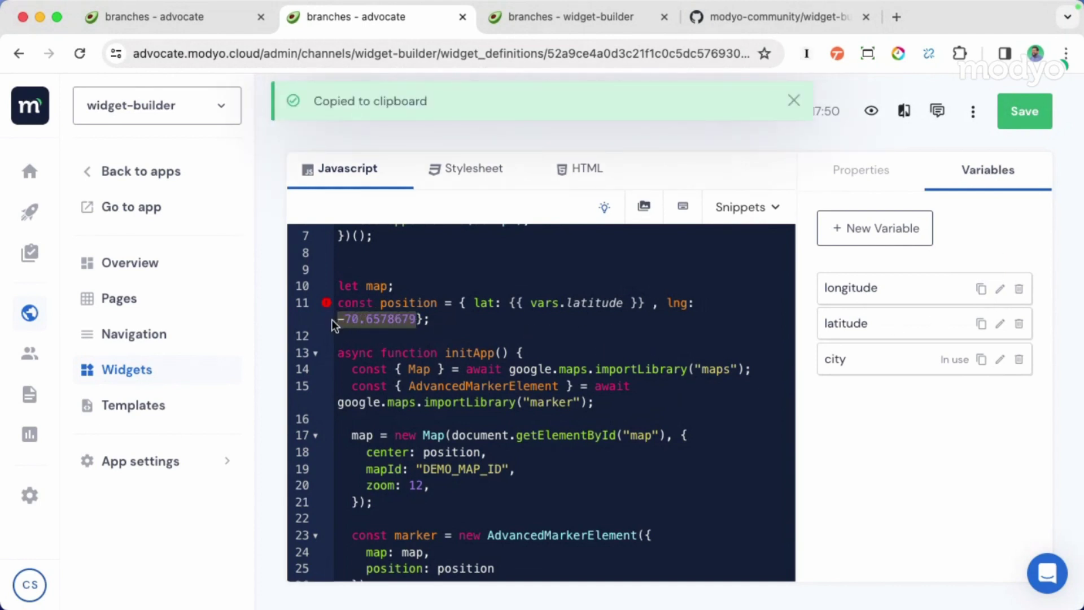
key("super+v")
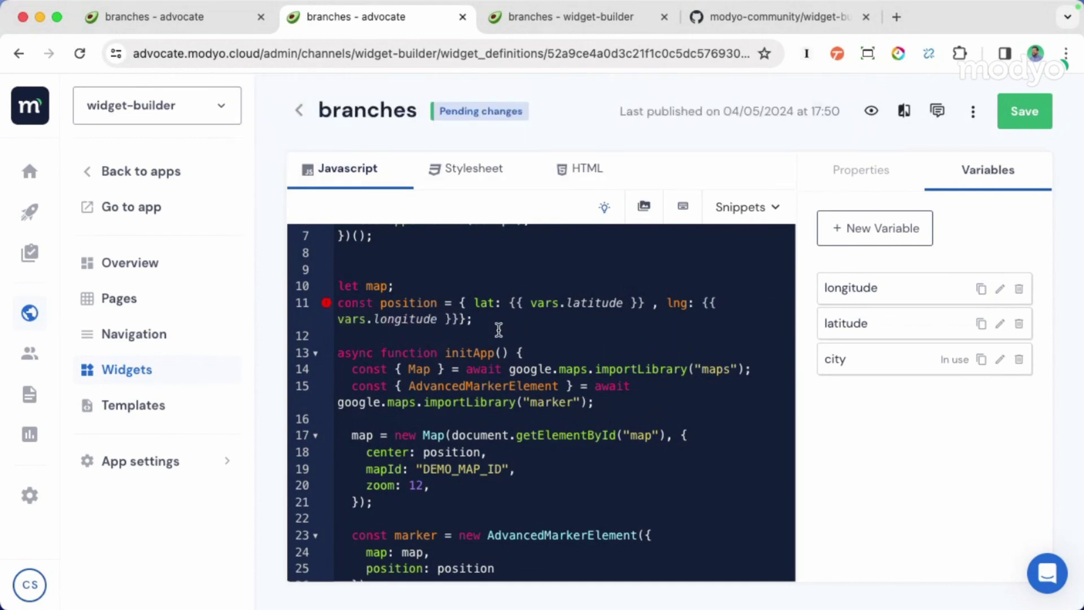
left_click(461, 319)
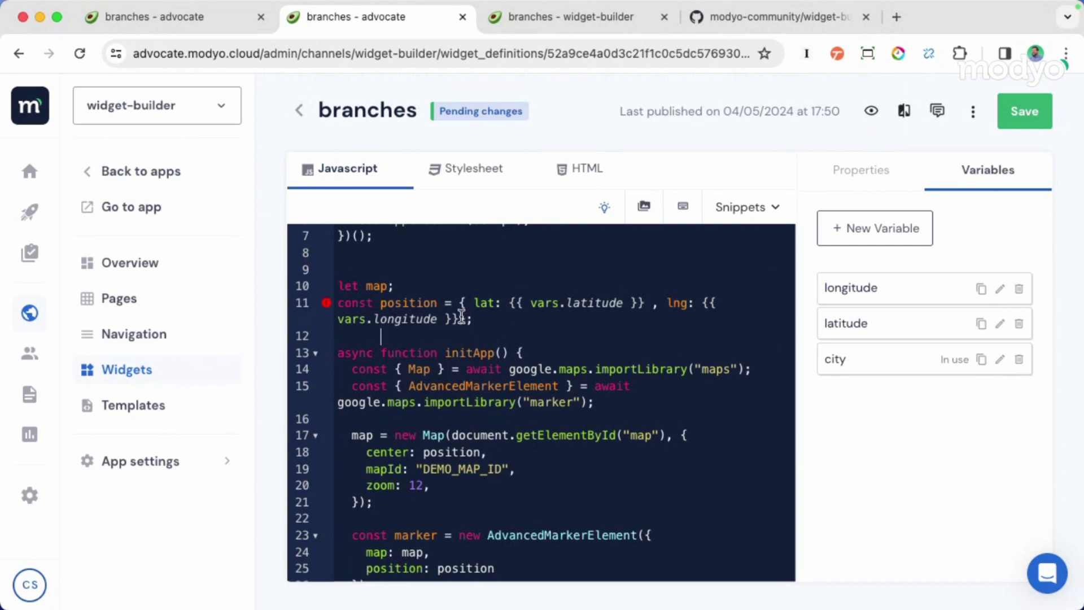
left_click(1022, 127)
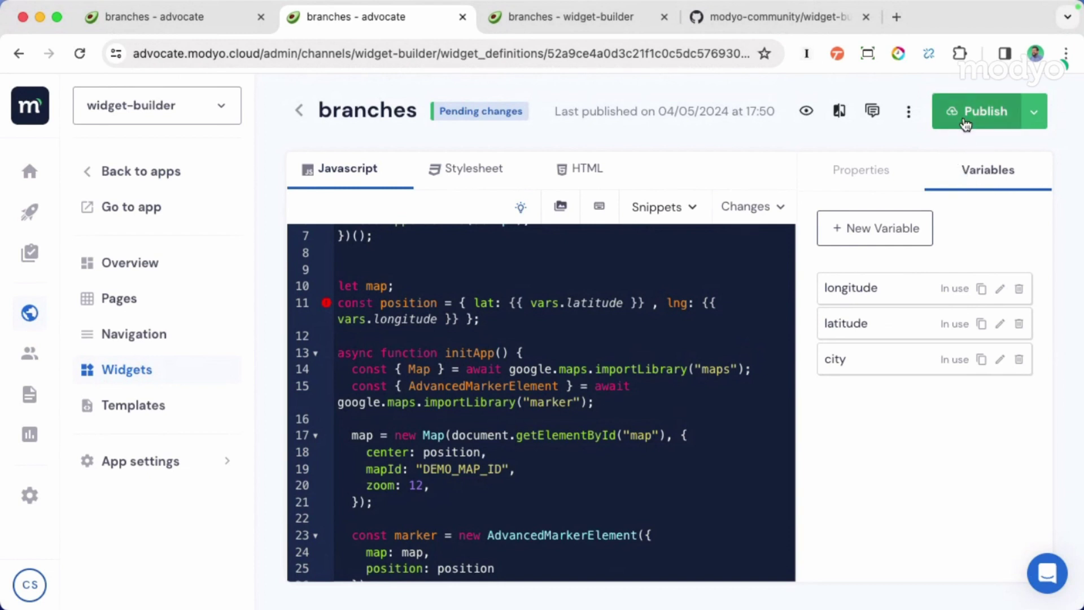
- Publish the branches widget together with the header widget, using the Publish now option
left_click(541, 355)
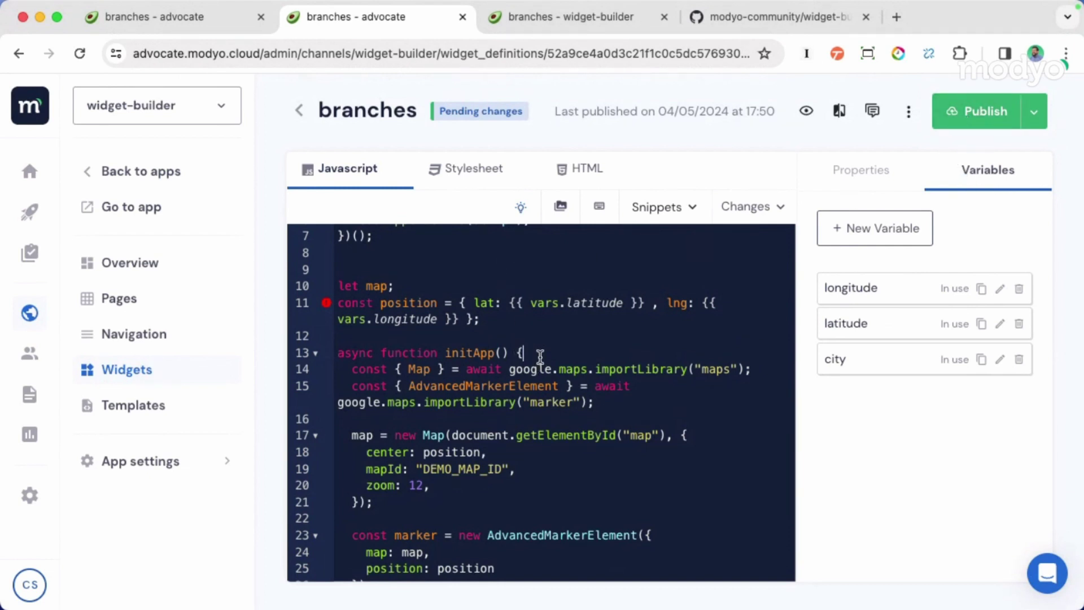
scroll(557, 368, "down", 3)
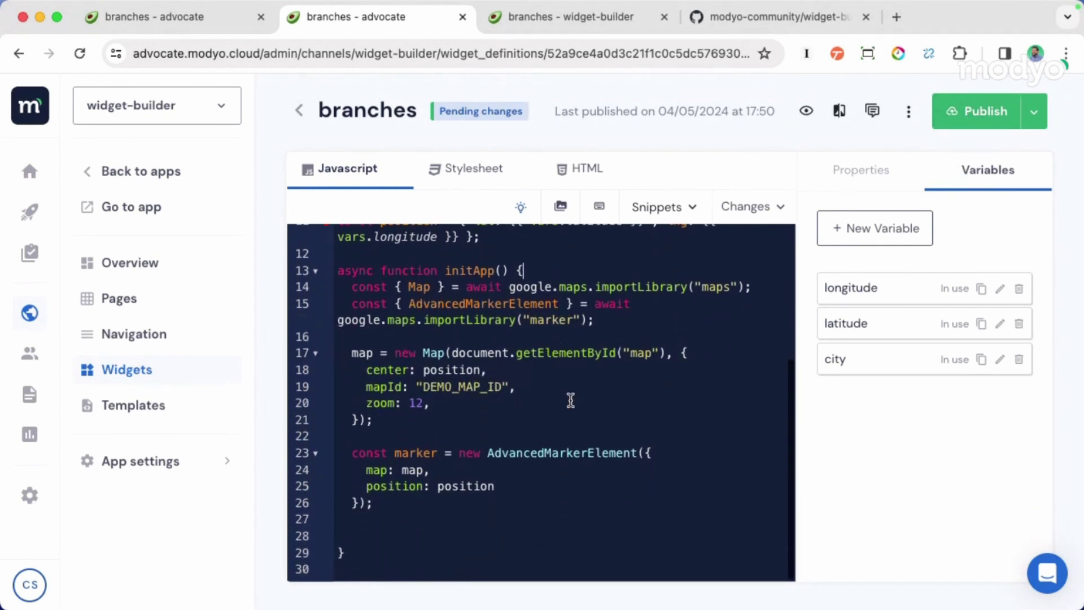
left_click(979, 120)
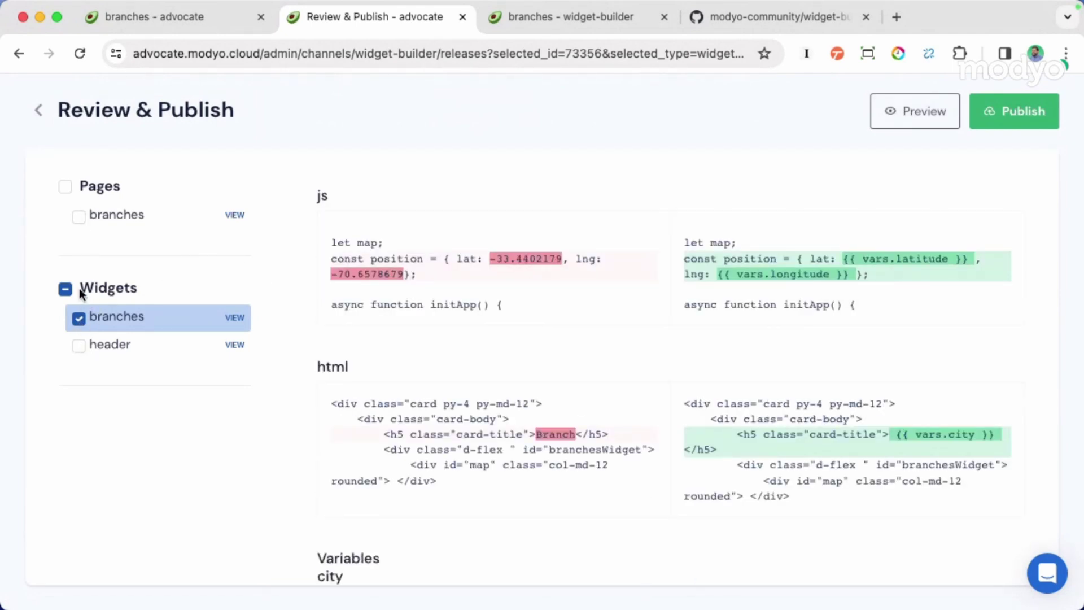
left_click(80, 344)
left_click(1016, 111)
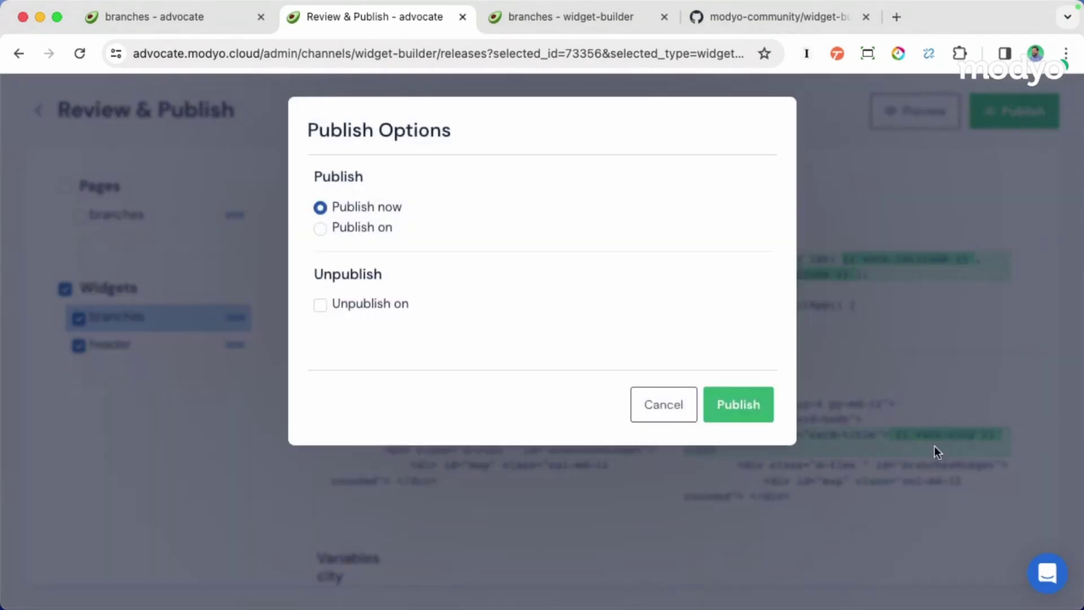
left_click(746, 408)
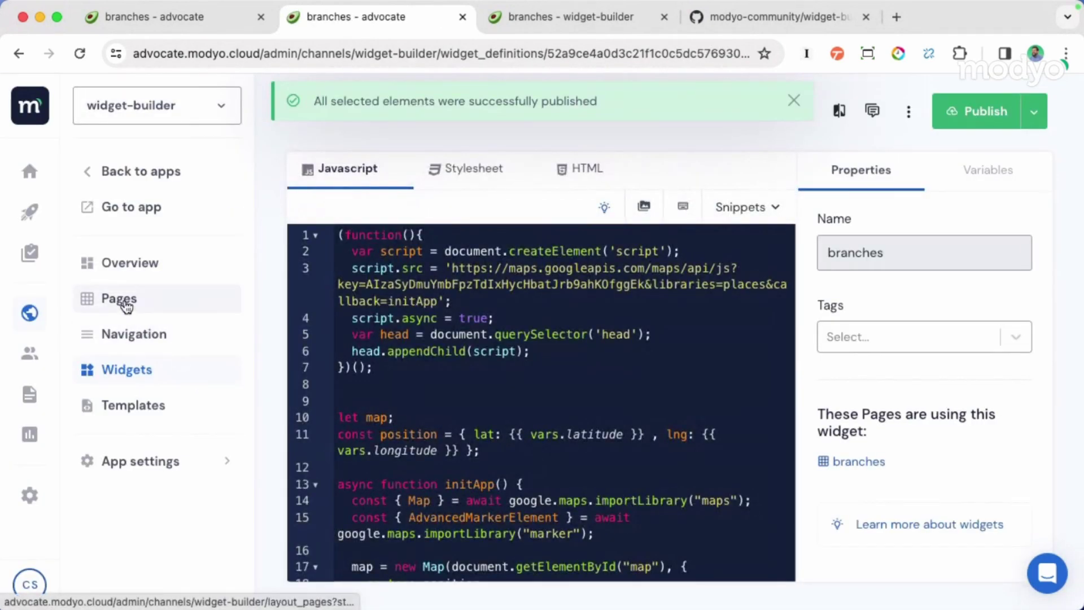
- Reload the branches page preview and check the city name in the header text and the map card title
left_click(121, 299)
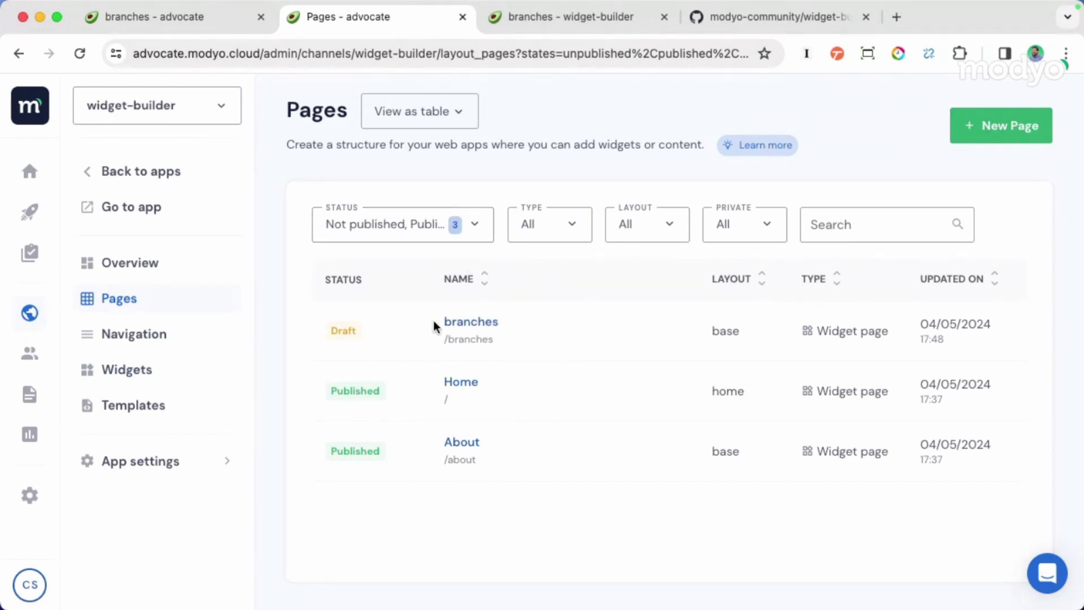
left_click(556, 17)
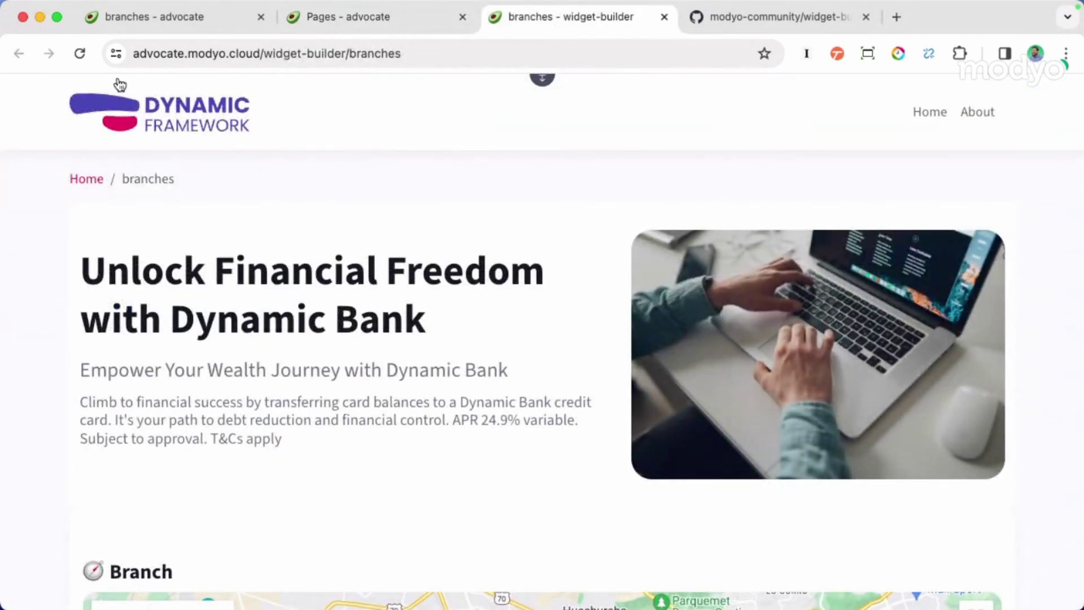
left_click(79, 54)
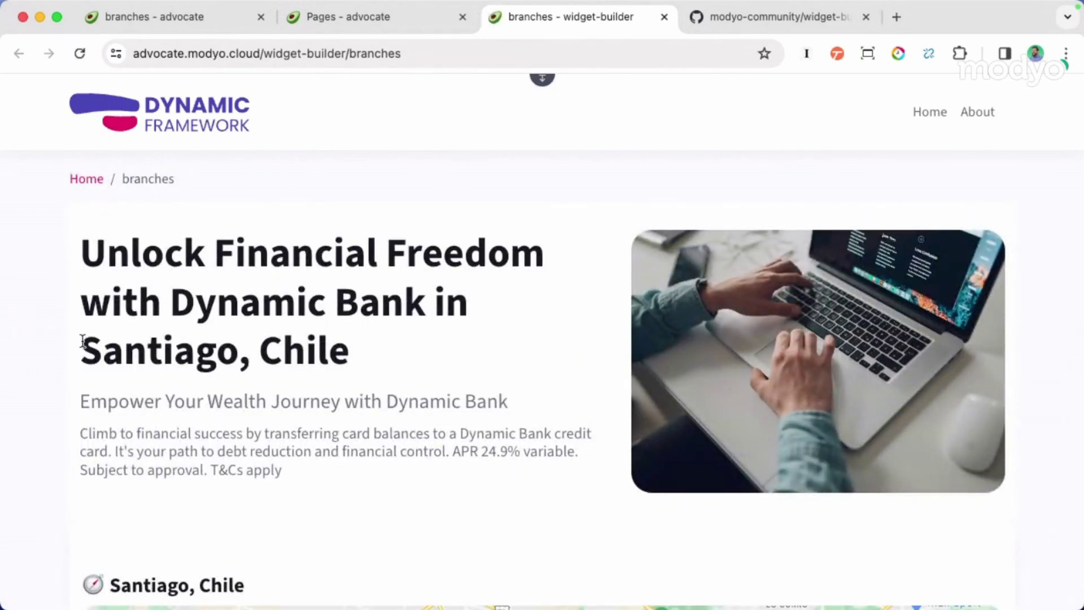
left_click_drag(82, 342, 360, 345)
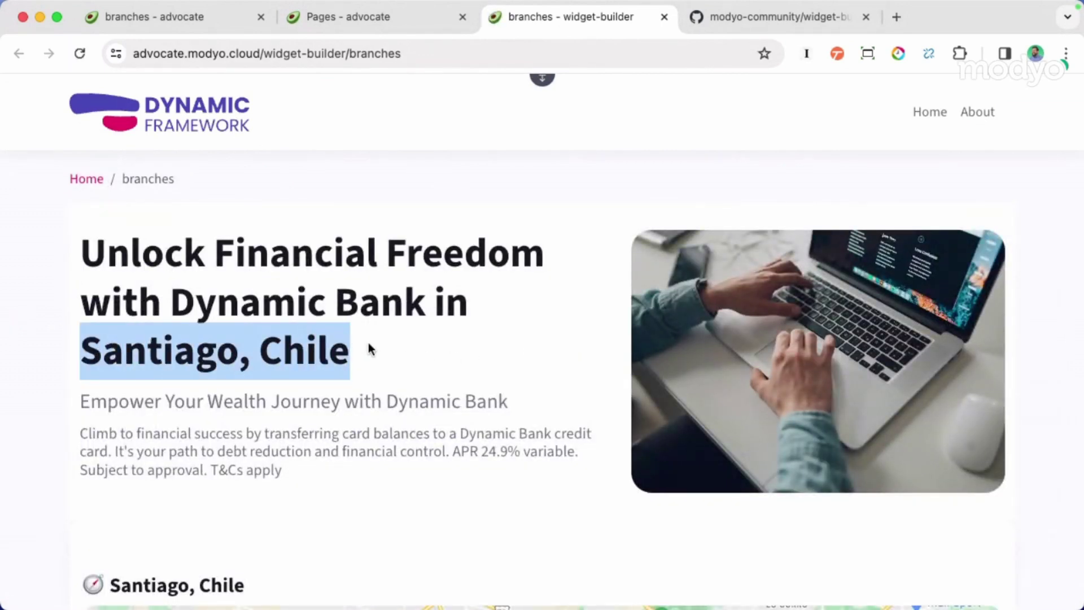
scroll(261, 310, "down", 2)
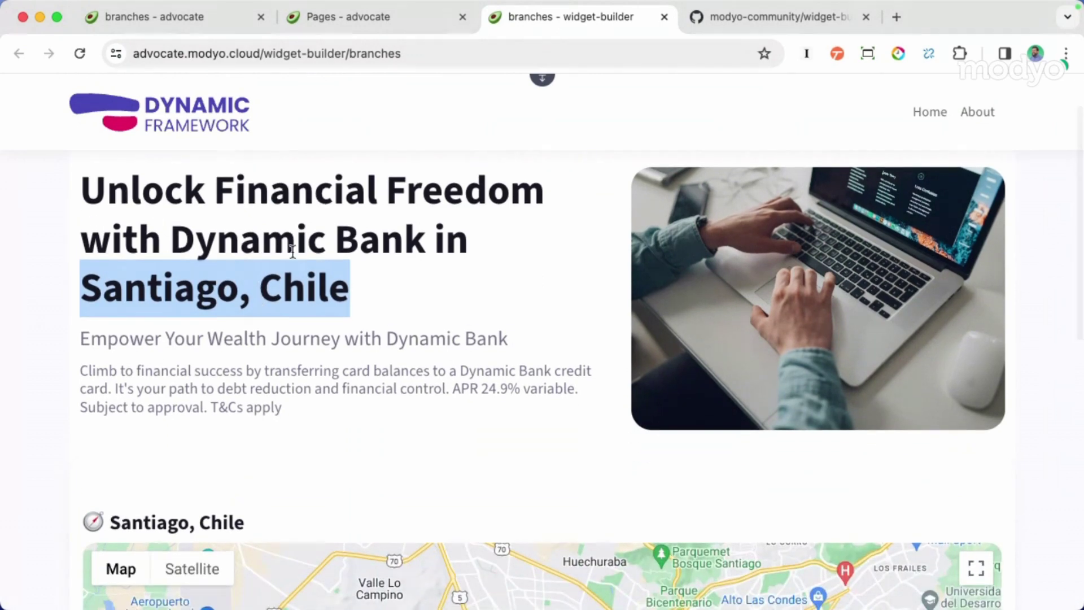
scroll(259, 368, "down", 4)
left_click_drag(252, 404, 120, 393)
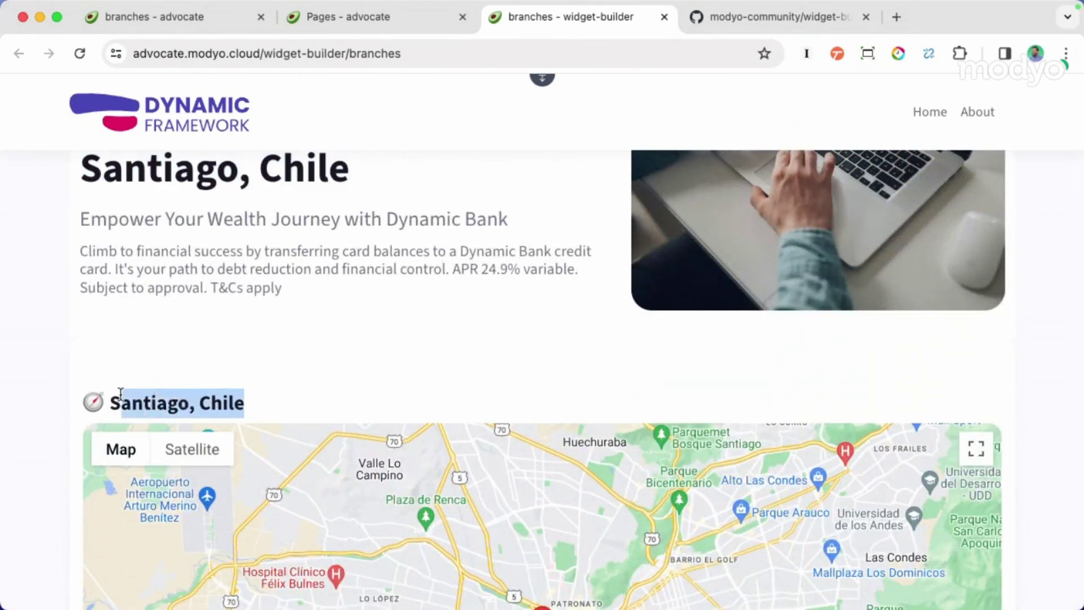
left_click(100, 394)
left_click_drag(261, 406, 120, 402)
- Inspect the map and its marker in the page preview, zooming the map in and out
scroll(312, 386, "down", 2)
scroll(313, 384, "down", 5)
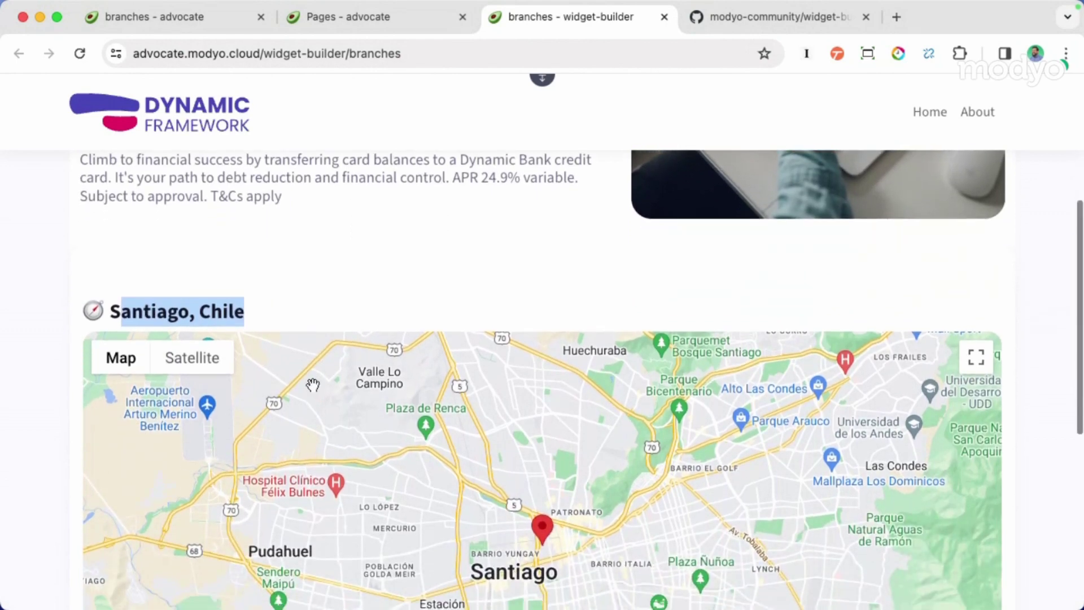
scroll(345, 349, "down", 4)
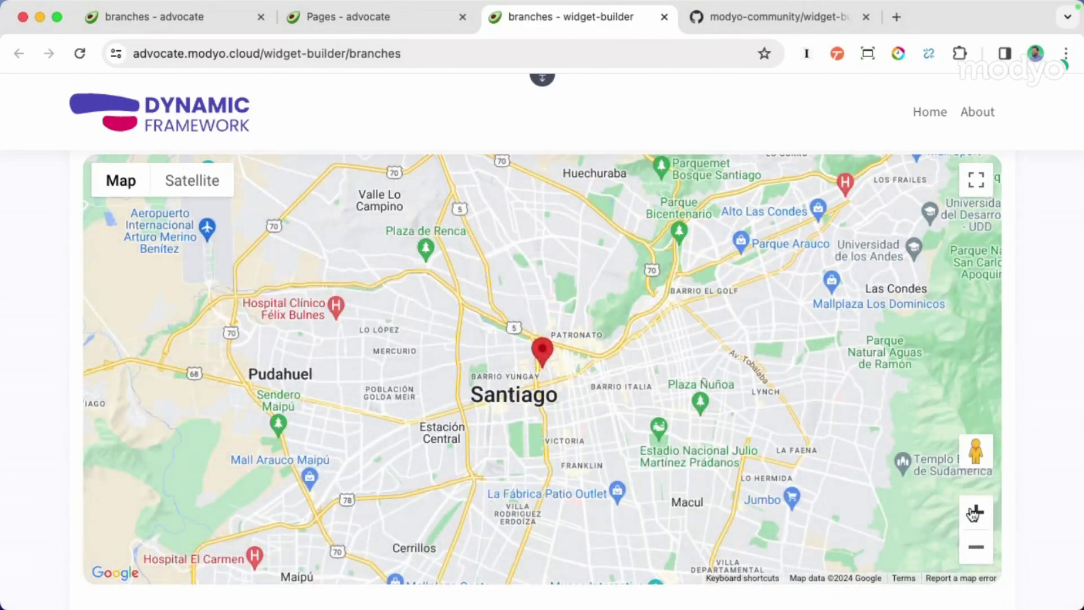
left_click(975, 513)
left_click(975, 546)
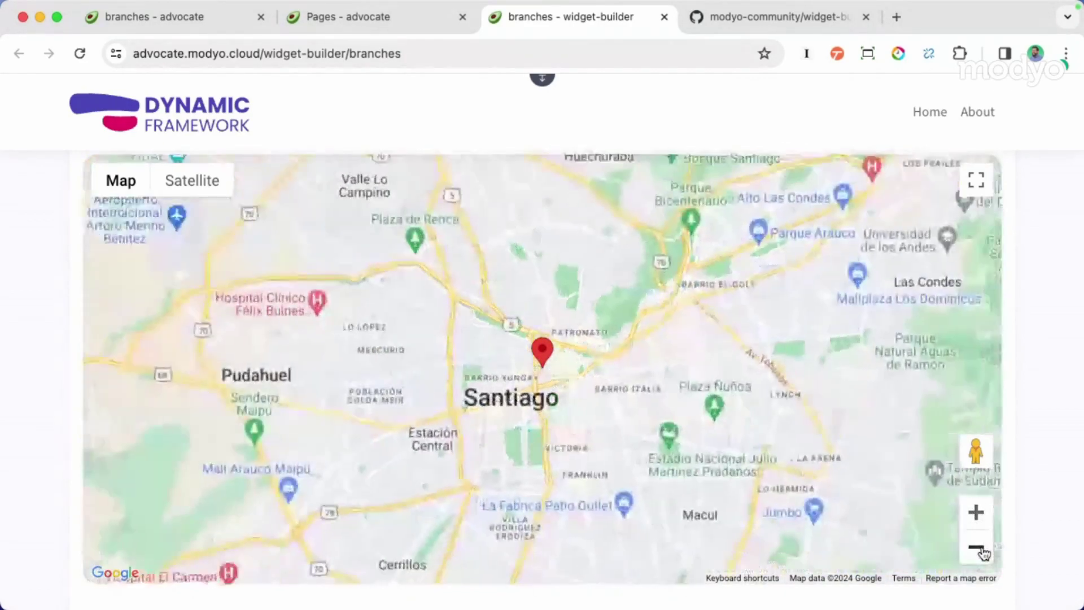
left_click(975, 546)
scroll(446, 136, "up", 4)
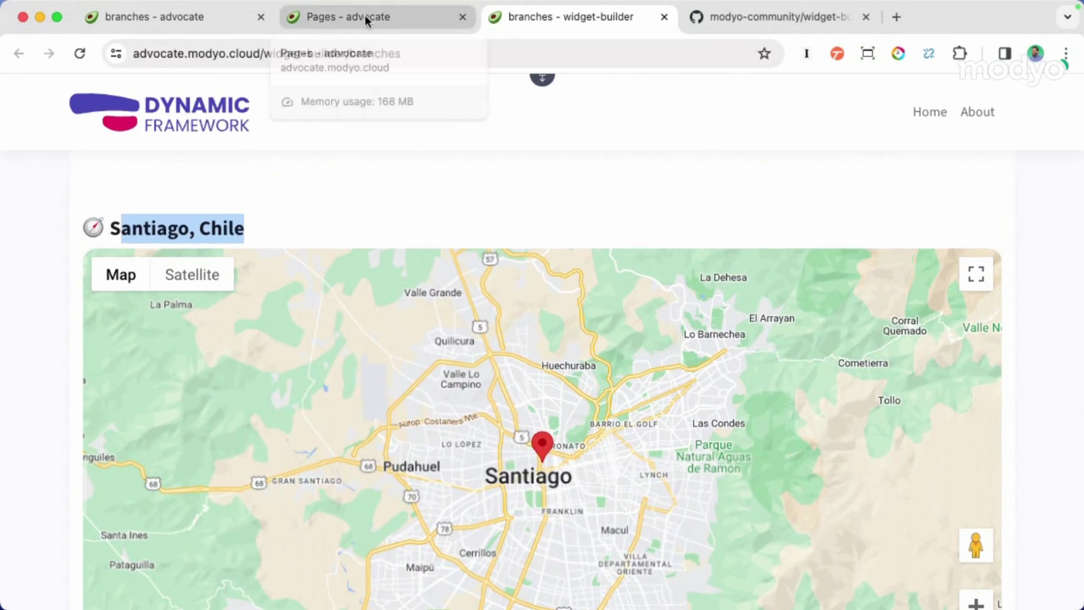
- Create a new widget page named "toronto branch" with the path toronto-branch
left_click(208, 17)
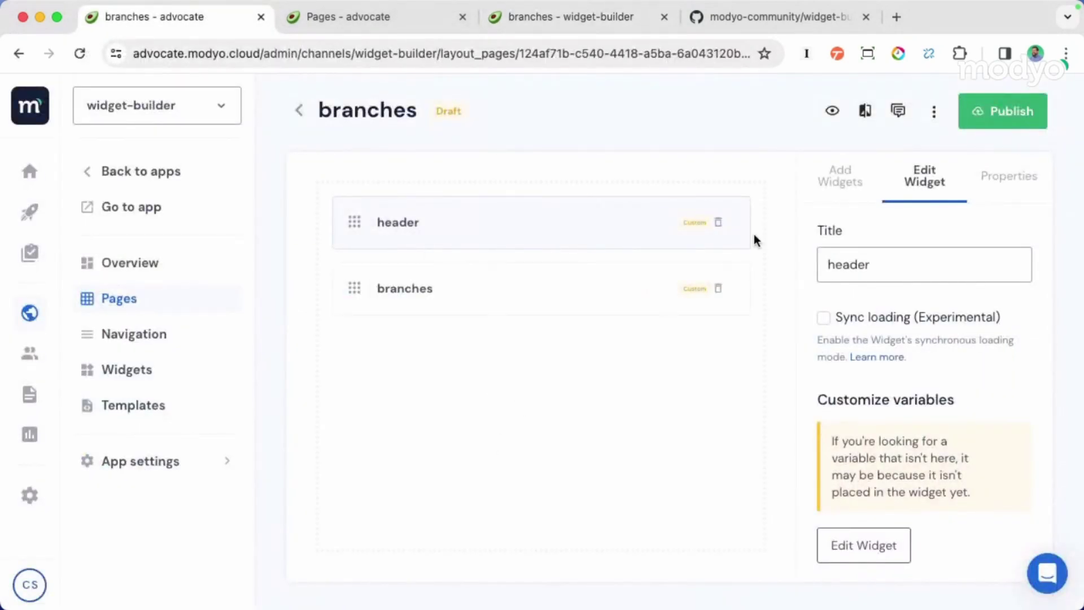
left_click(298, 110)
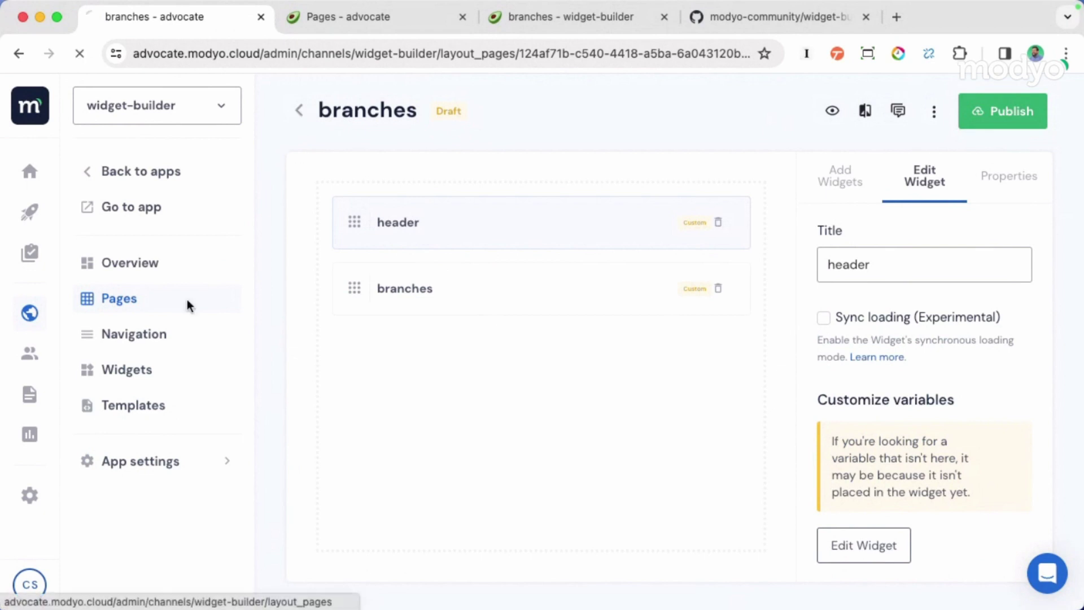
left_click(133, 305)
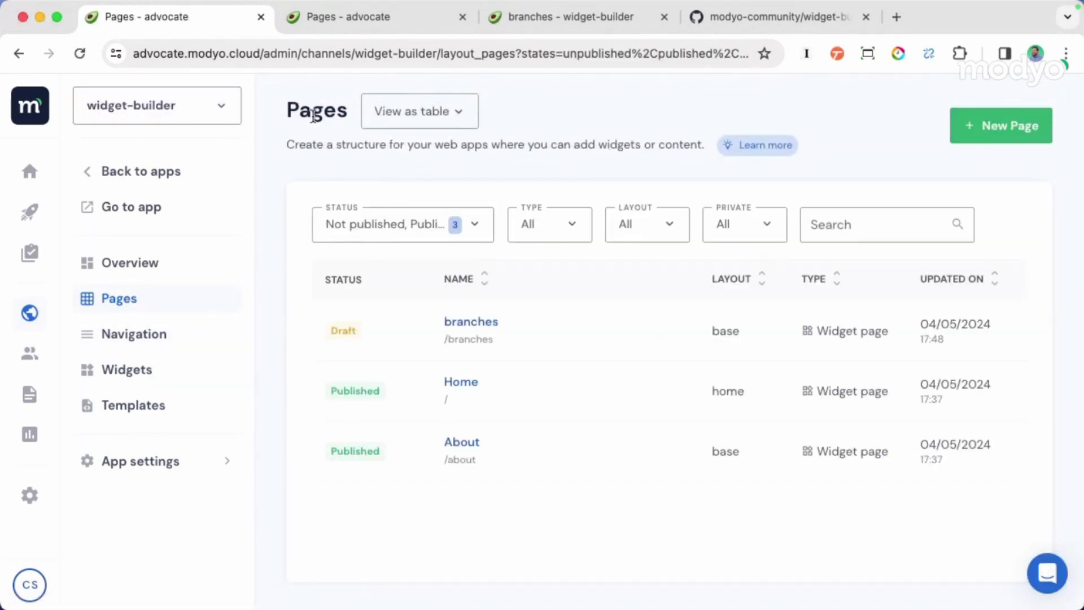
left_click(1025, 125)
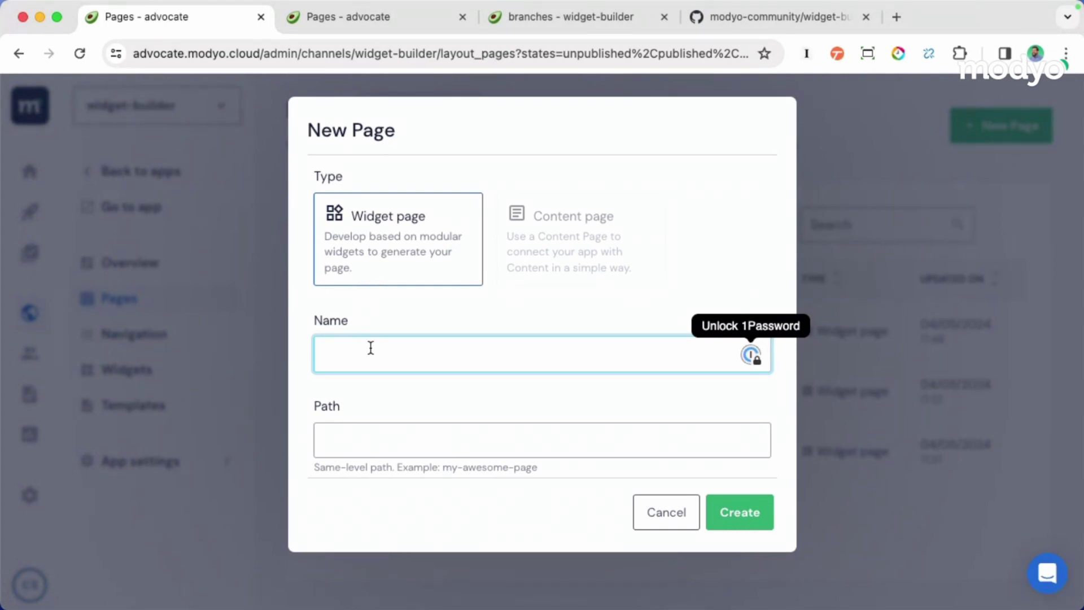
type("toro")
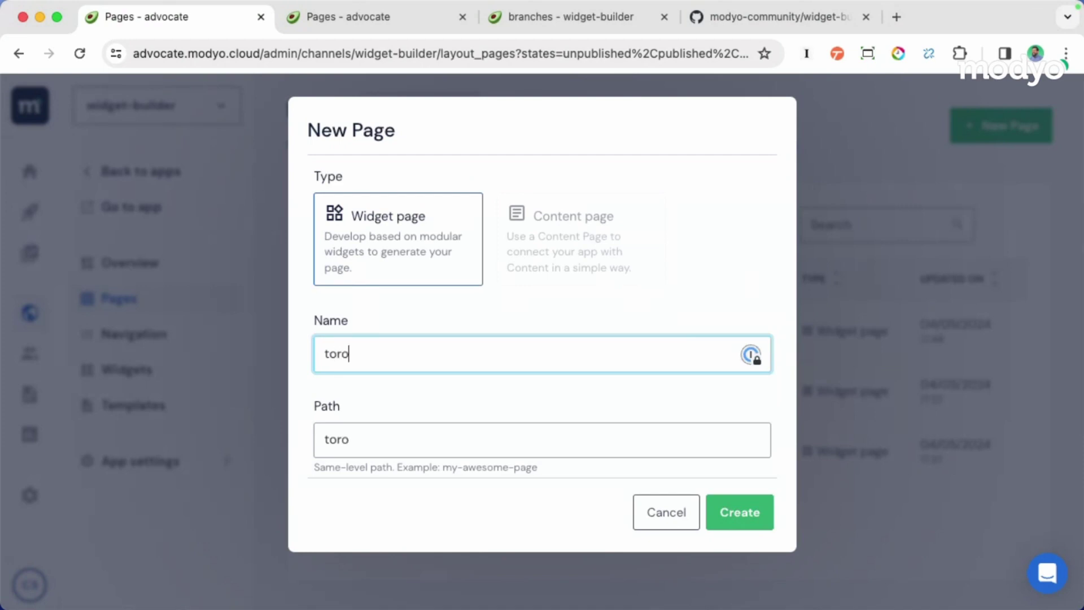
type("nto branch")
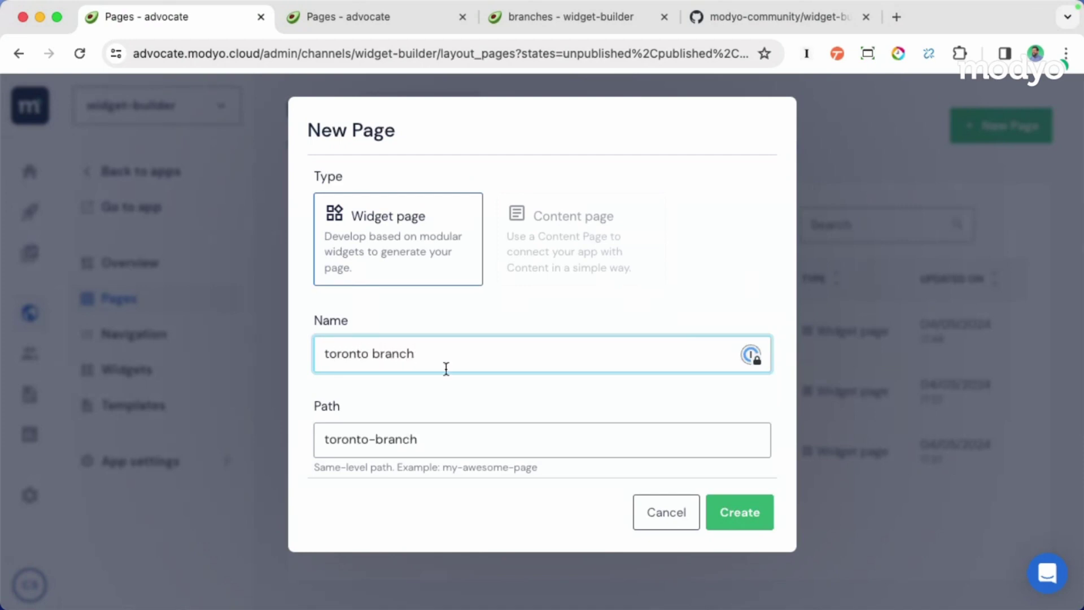
left_click(725, 510)
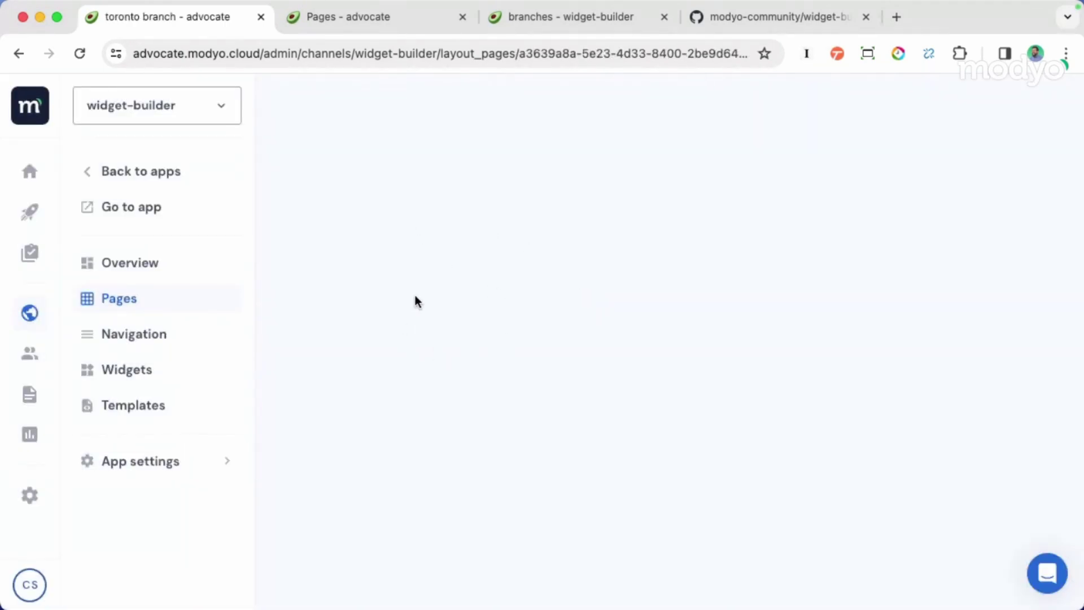
- Add the custom header widget and the custom branches widget to the toronto branch page
left_click(616, 373)
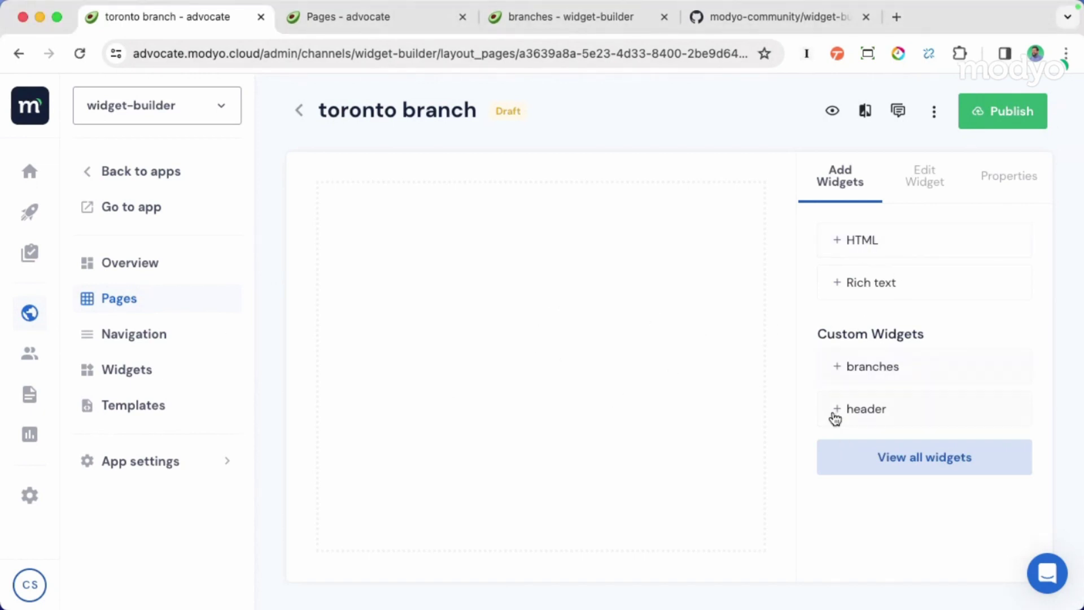
left_click(890, 412)
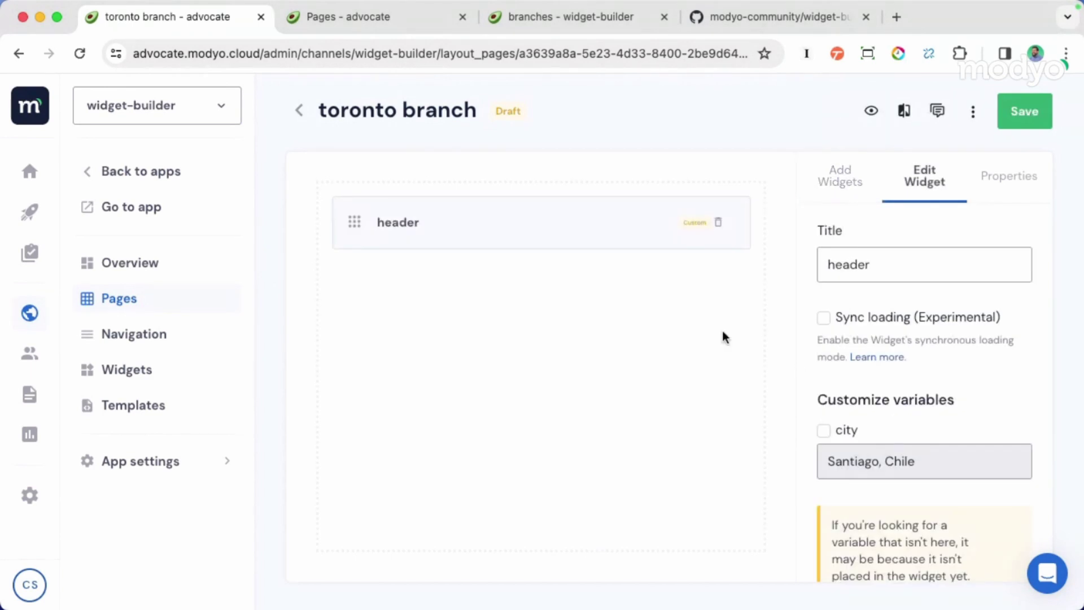
left_click(839, 176)
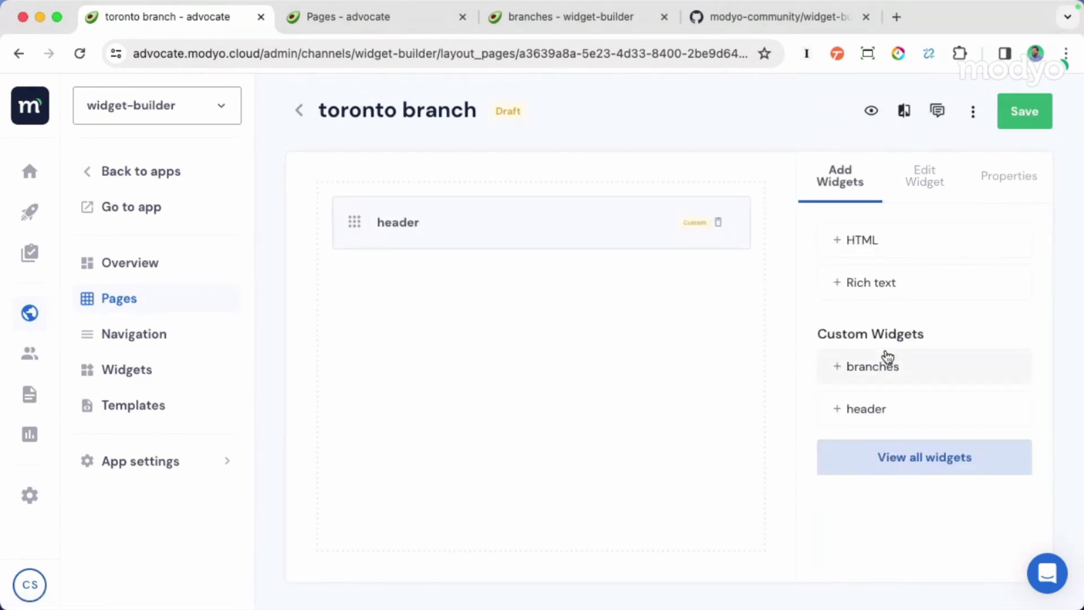
left_click(888, 371)
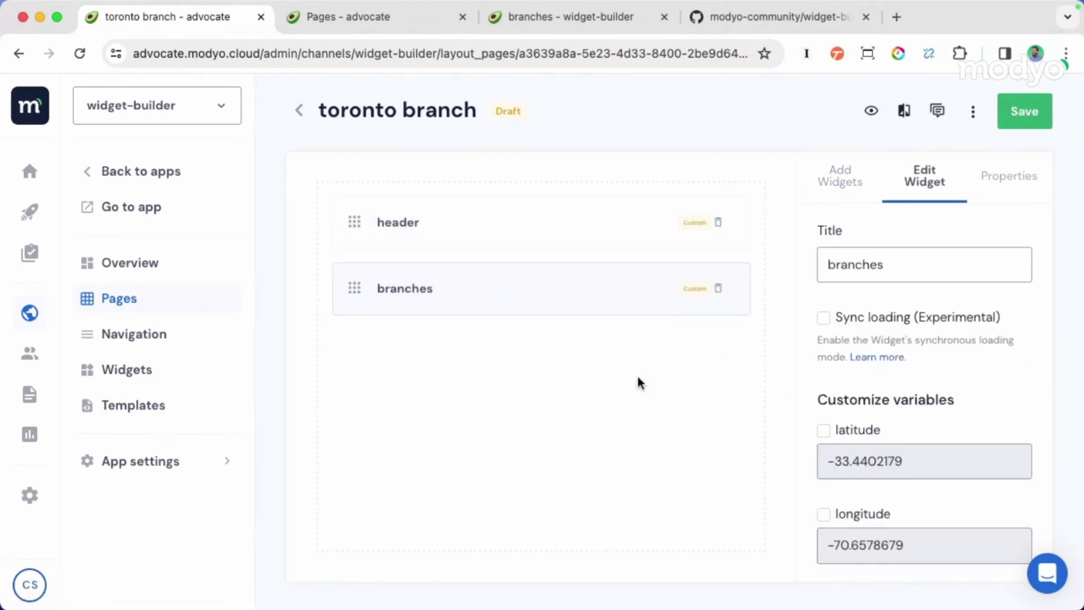
- Override the header widget's city variable with "Toronto, Canada" and save the toronto branch page
left_click(400, 227)
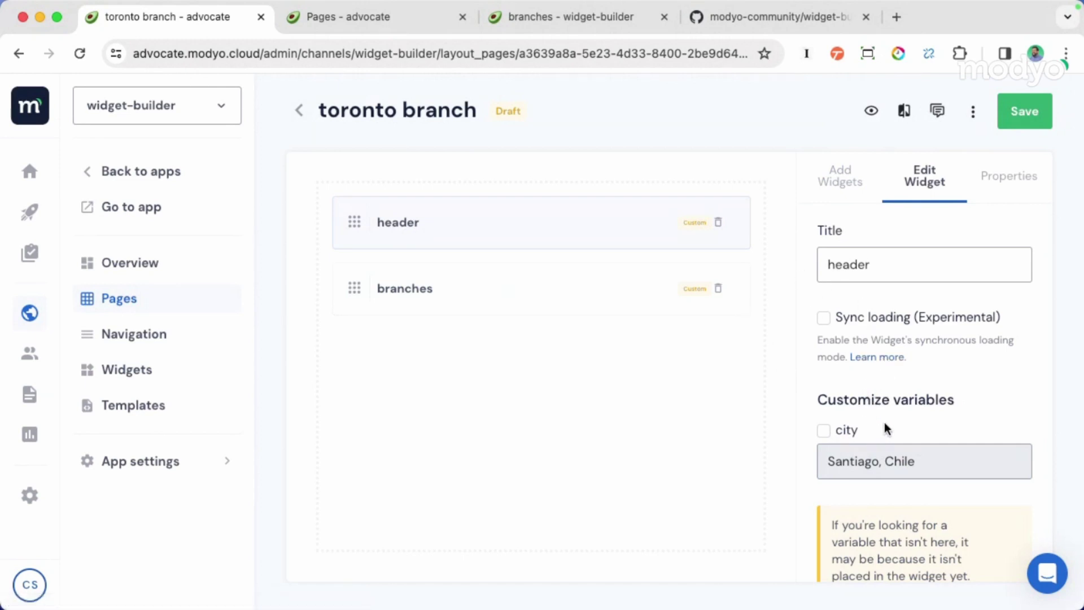
left_click_drag(816, 400, 964, 411)
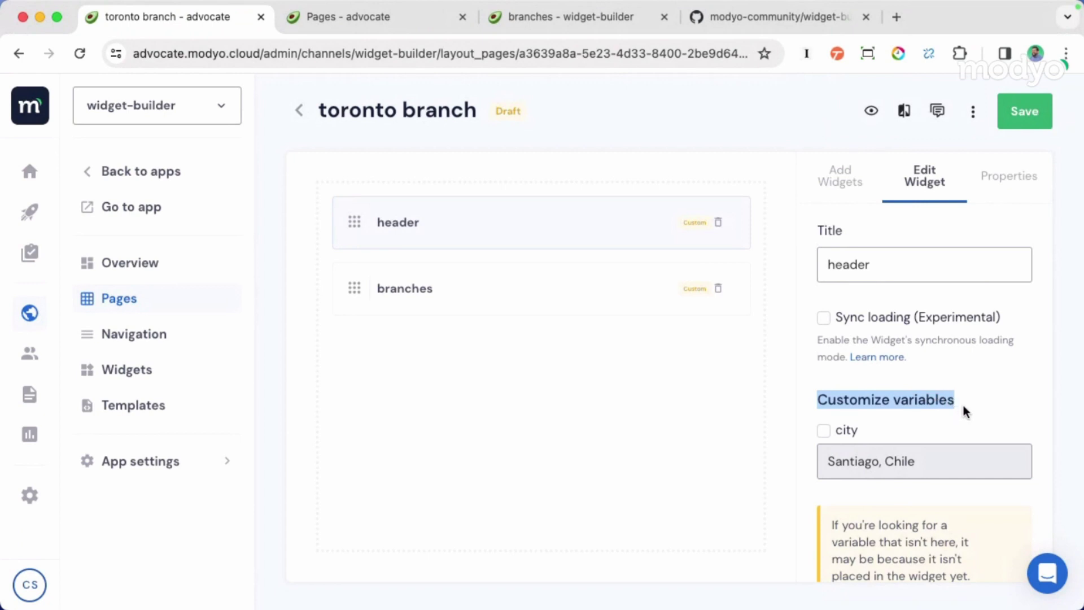
left_click(823, 431)
left_click_drag(929, 468, 796, 462)
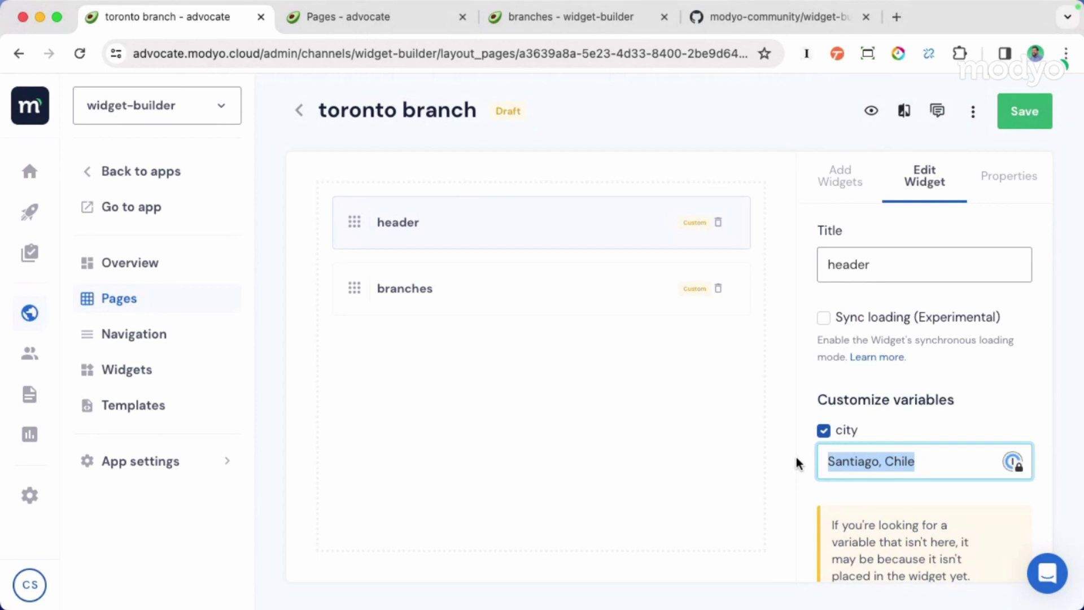
type("Tornot")
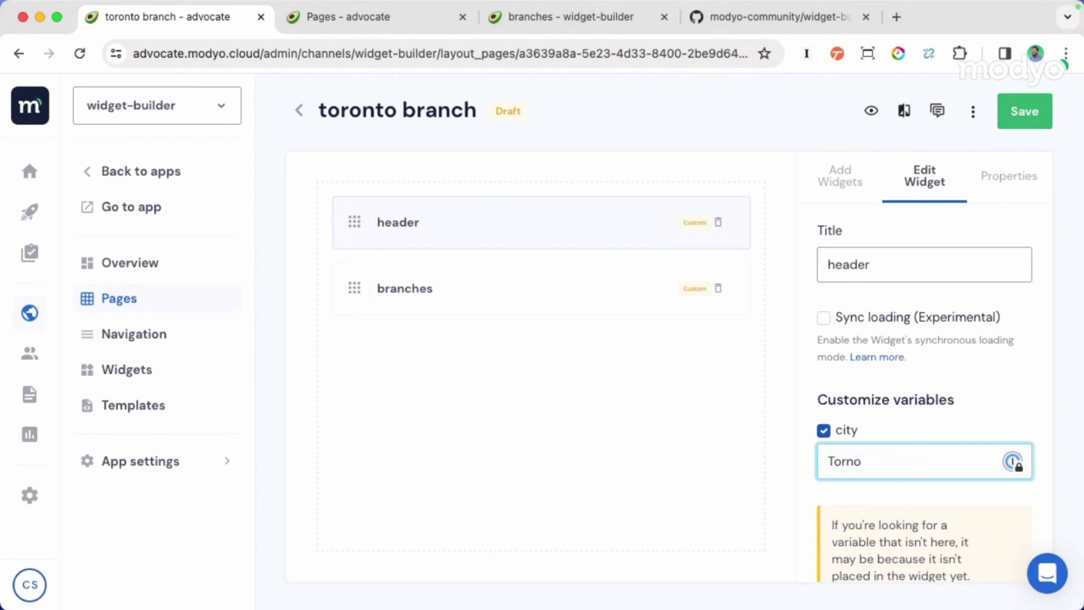
key("BackSpace")
type("onto, Canada")
key("super+a")
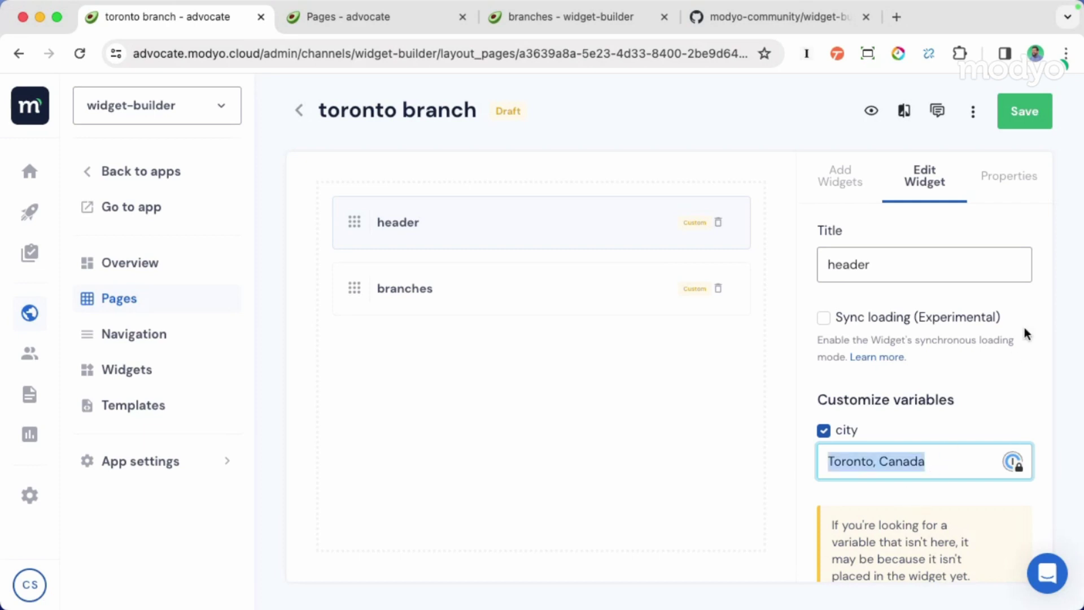
left_click(1037, 114)
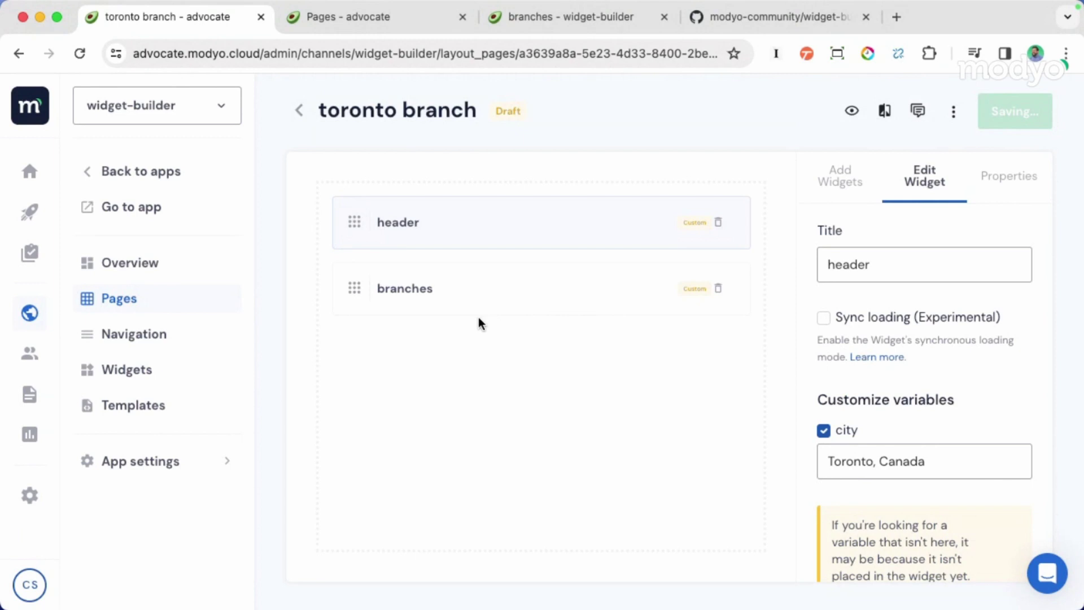
- Override the branches widget's city variable with "Toronto, Canada"
left_click(401, 296)
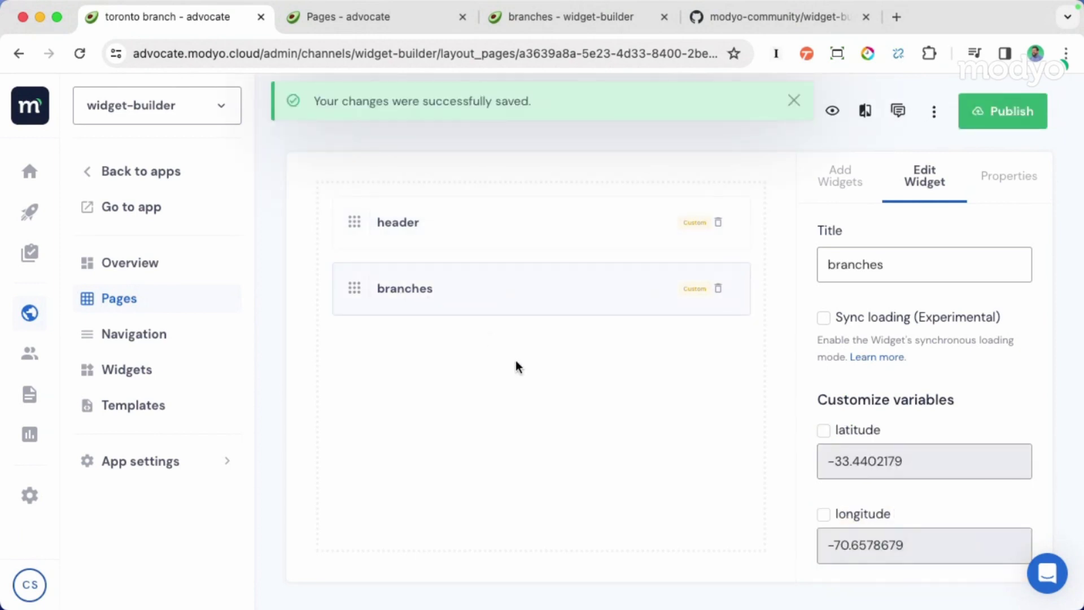
scroll(966, 402, "down", 3)
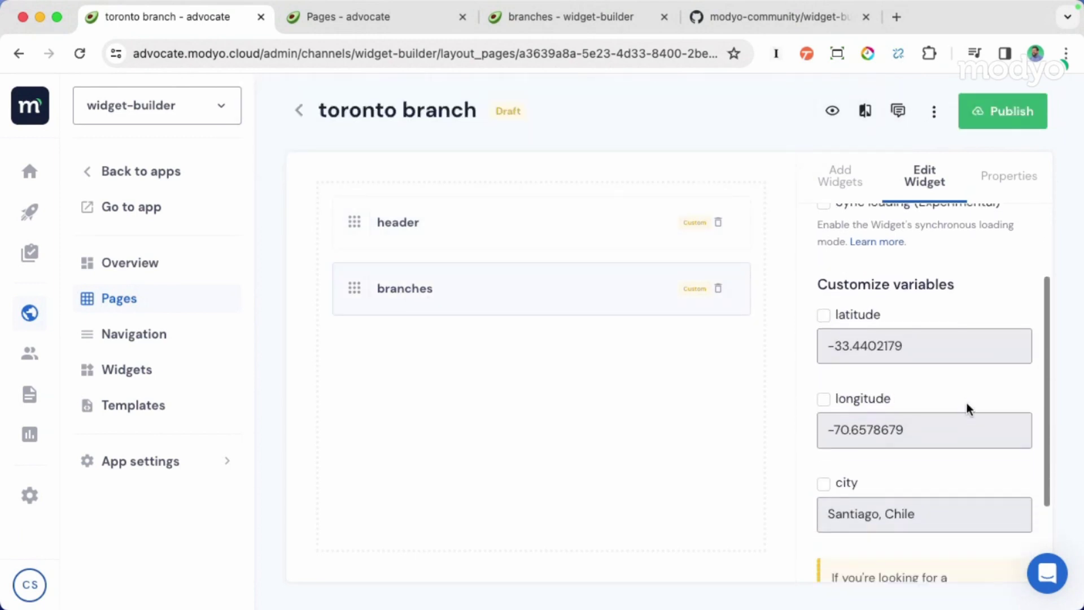
left_click(824, 449)
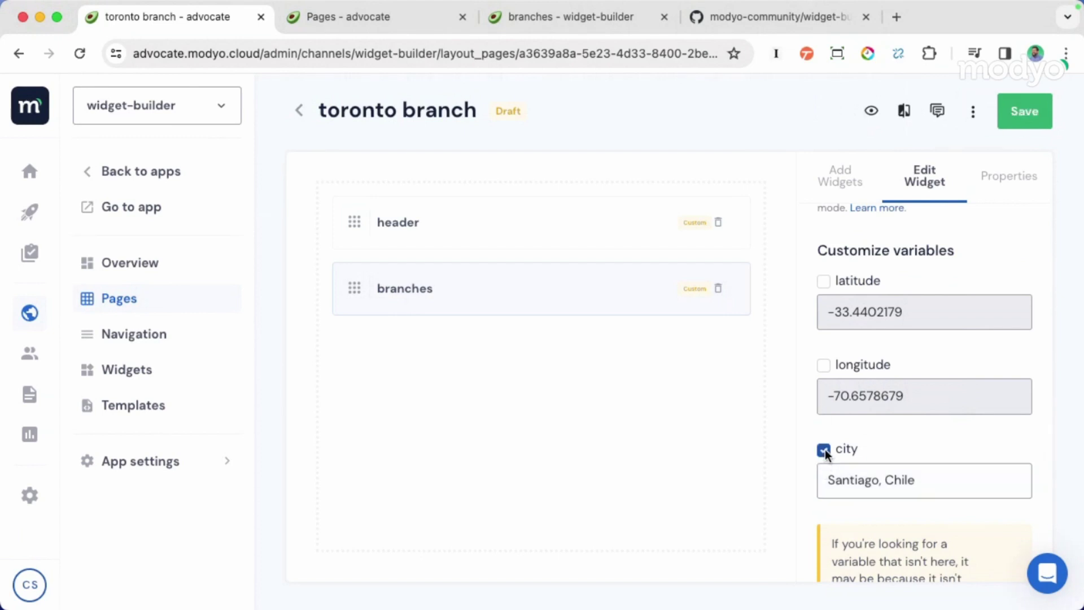
left_click_drag(938, 481, 784, 478)
type("Toronto, Canada")
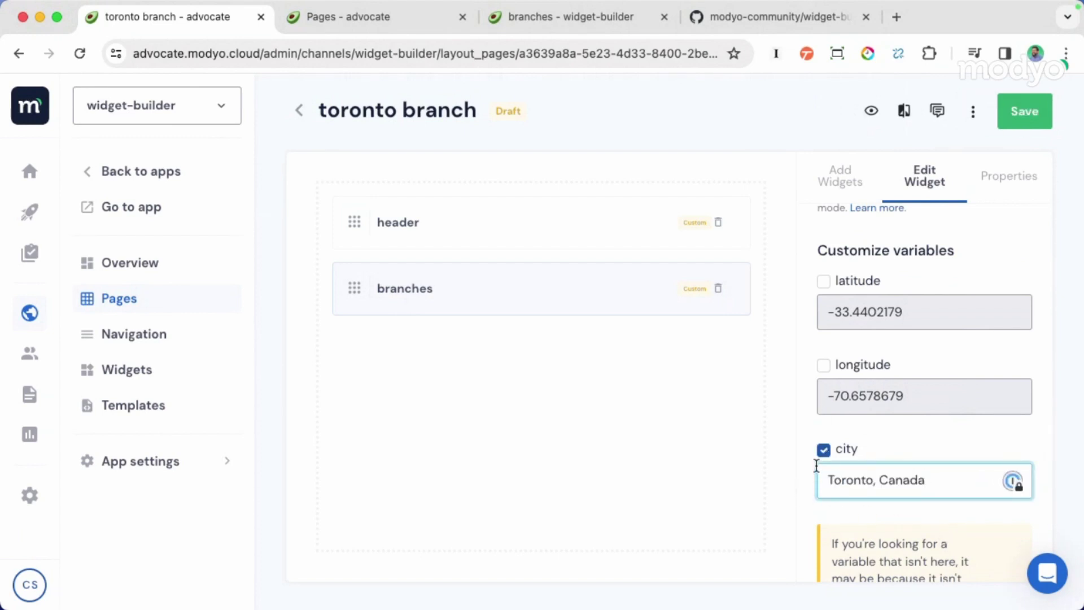
- Override the branches widget's latitude variable with 43.653225
scroll(907, 419, "up", 1)
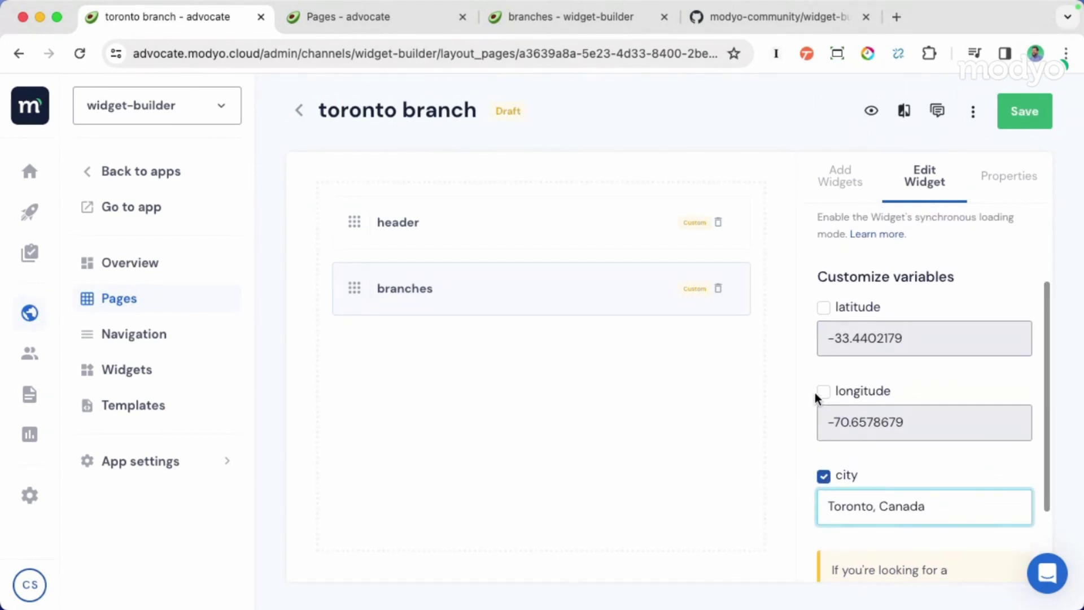
left_click(823, 307)
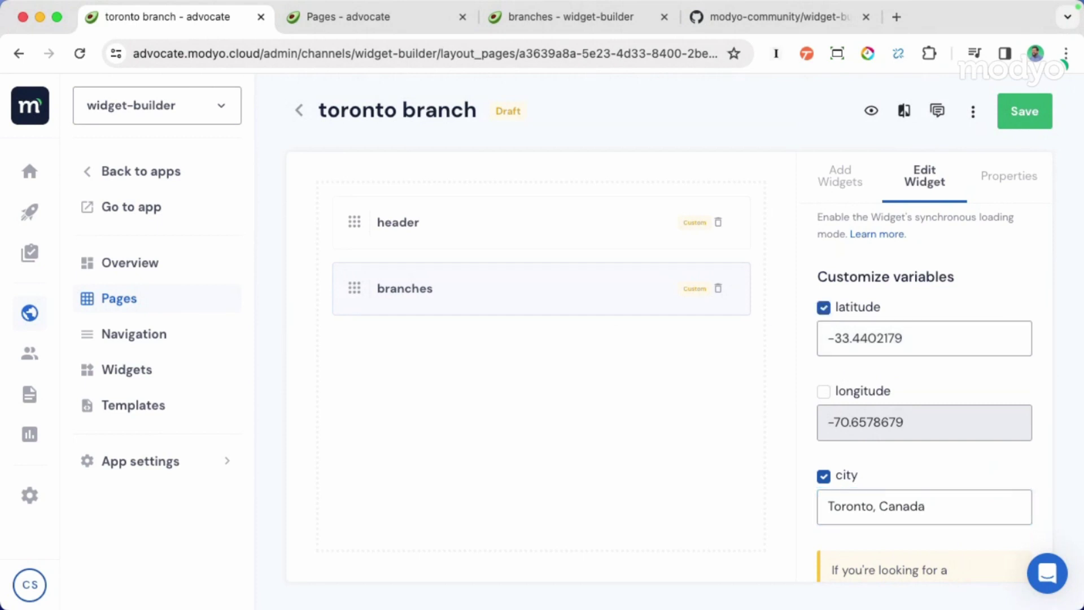
key("super+Tab")
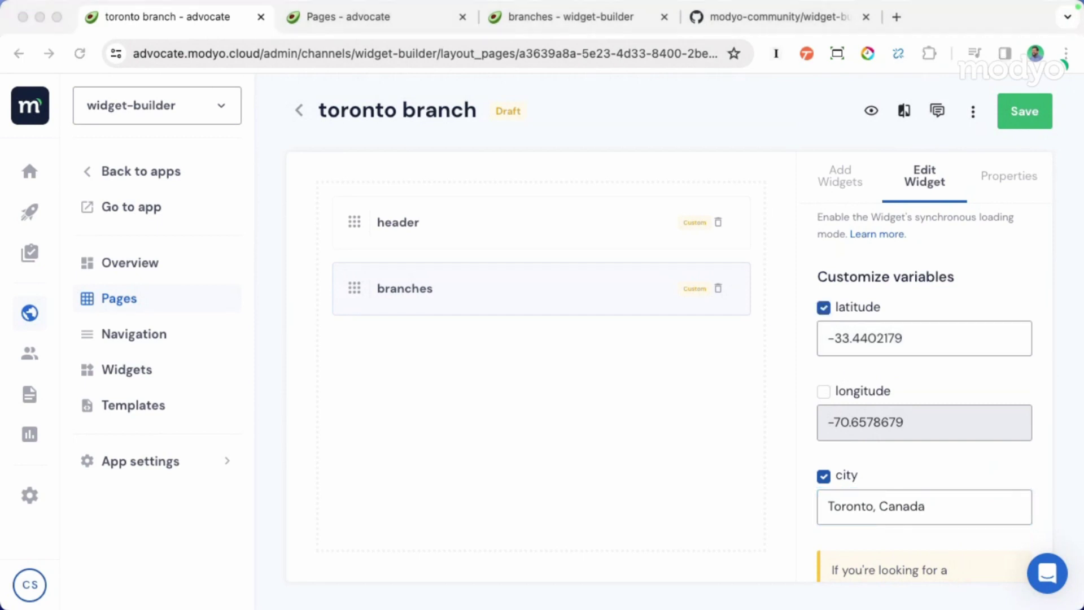
left_click(927, 334)
left_click_drag(927, 334, 808, 337)
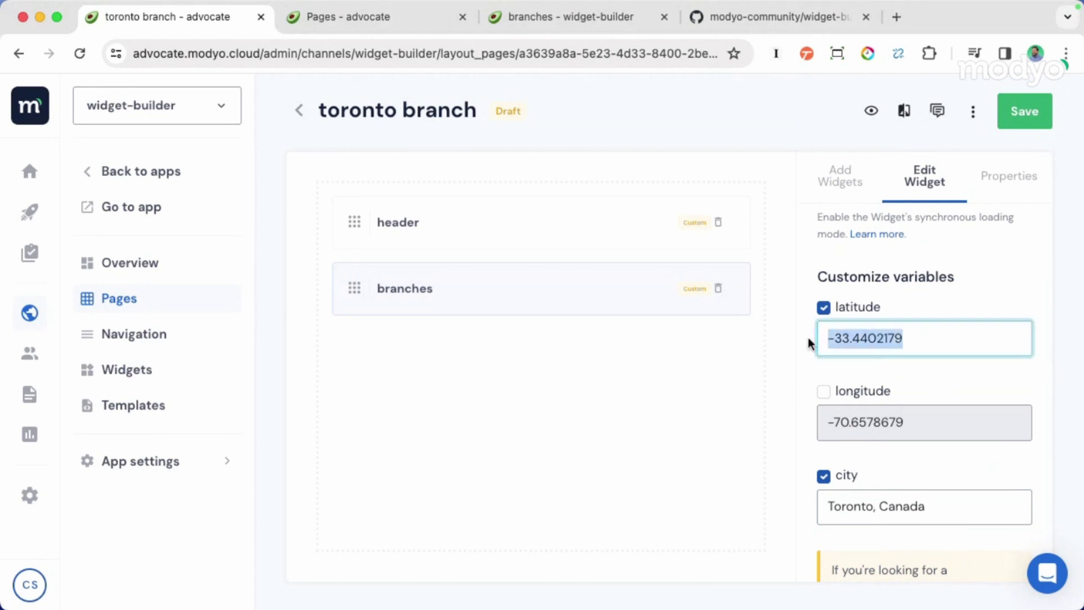
type("43.653225")
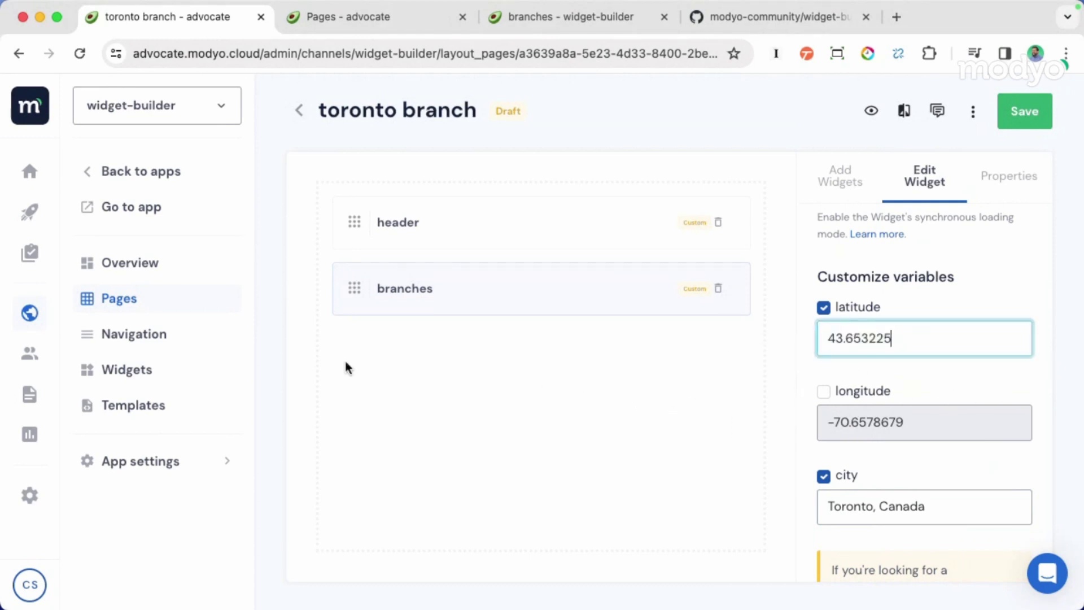
- Override the branches widget's longitude variable with -79.383186 and save the page
key("super+Tab")
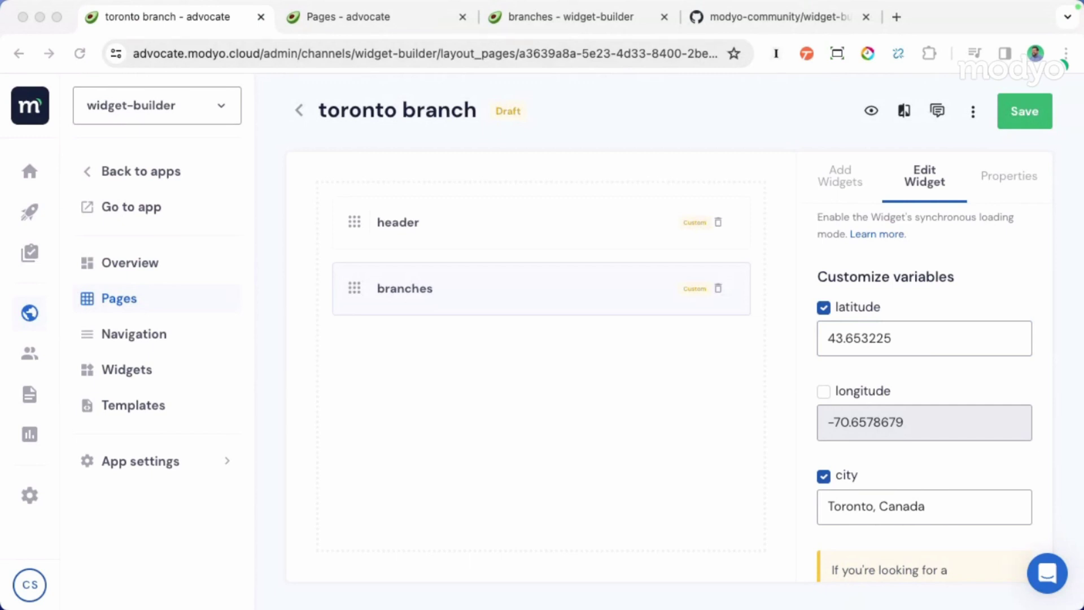
left_click(821, 389)
left_click(821, 390)
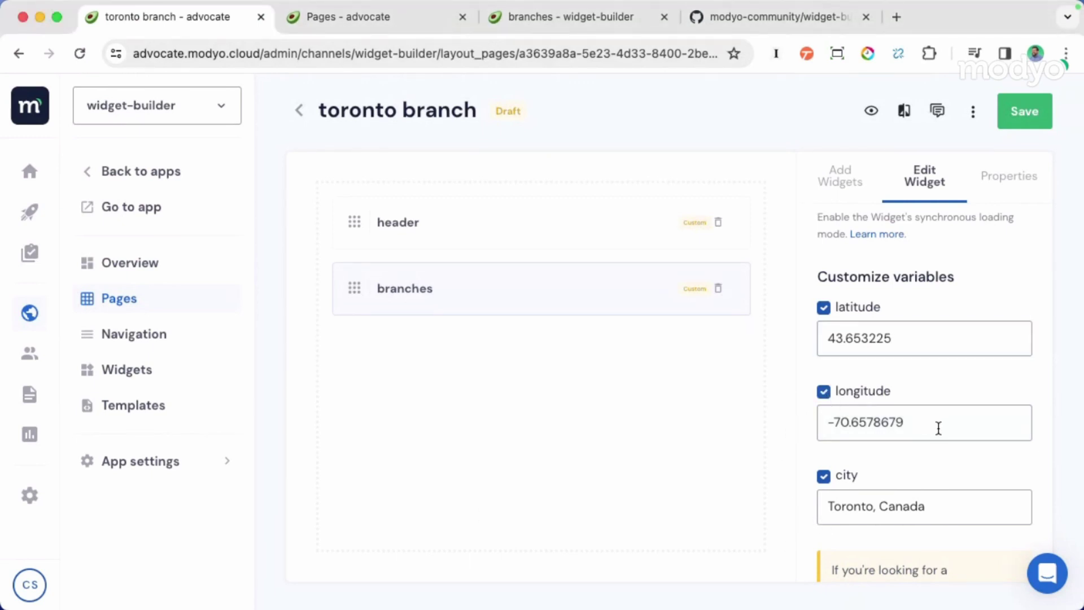
left_click_drag(939, 427, 812, 430)
type("-79.383186")
key("super+s")
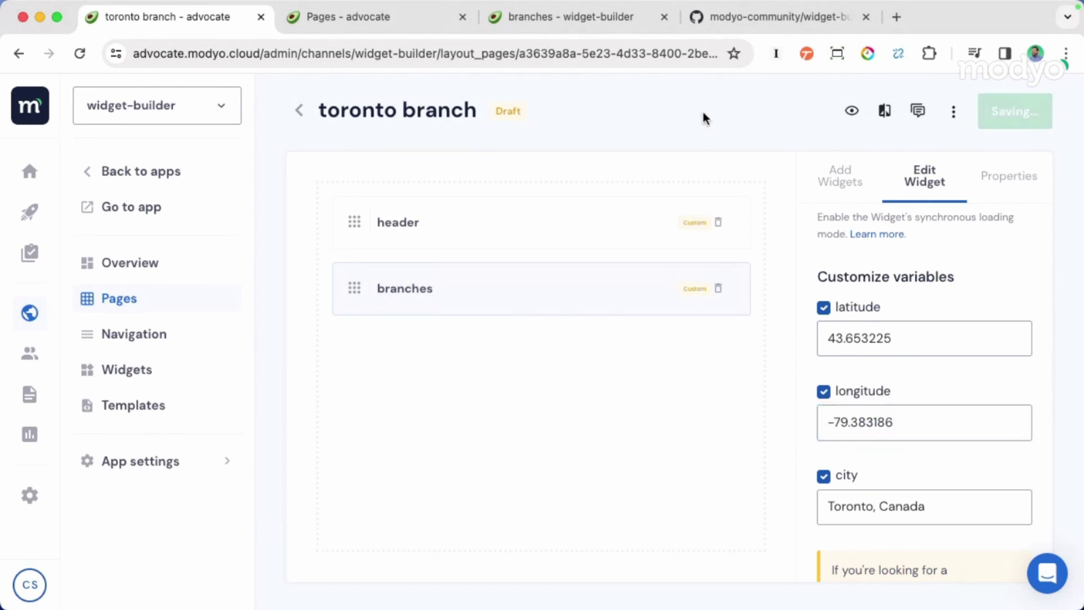
- Preview the toronto branch page and check the city in the header text, the map card title and the map marker
left_click(830, 110)
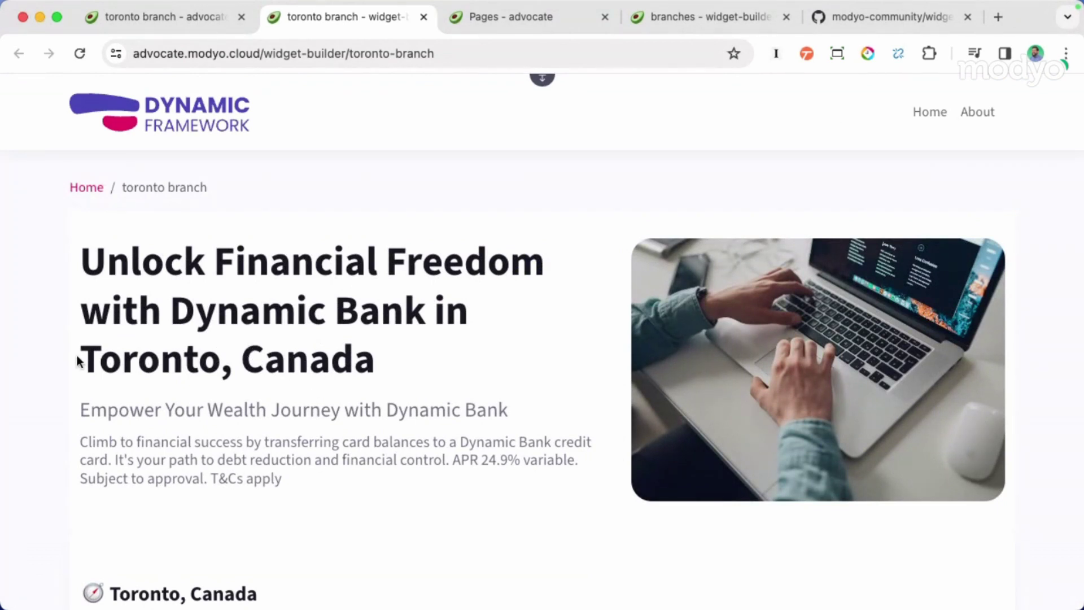
left_click_drag(78, 361, 401, 378)
scroll(384, 409, "down", 4)
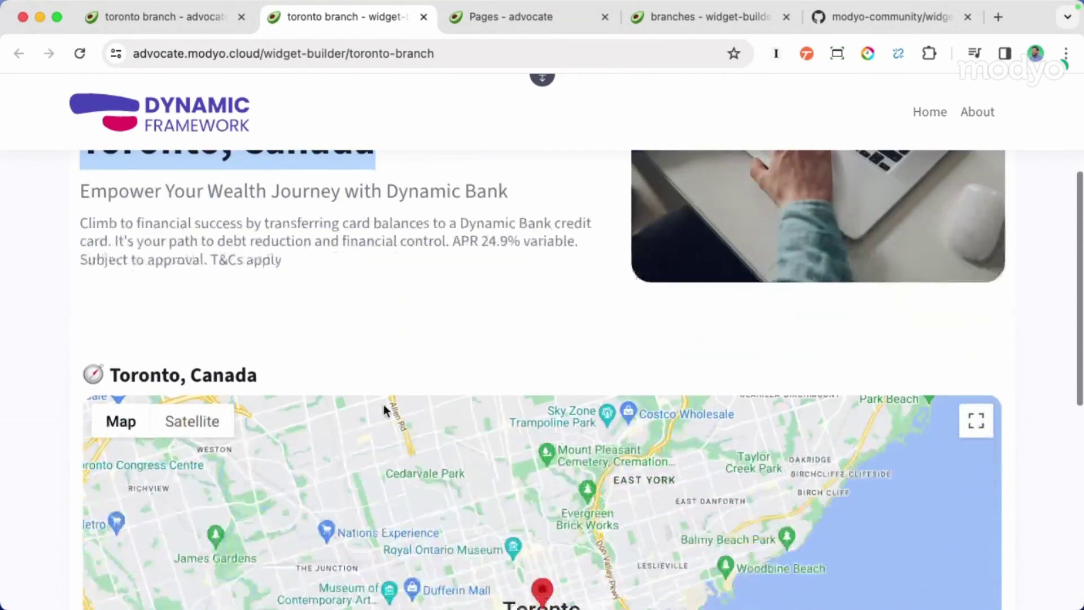
left_click_drag(303, 374, 110, 371)
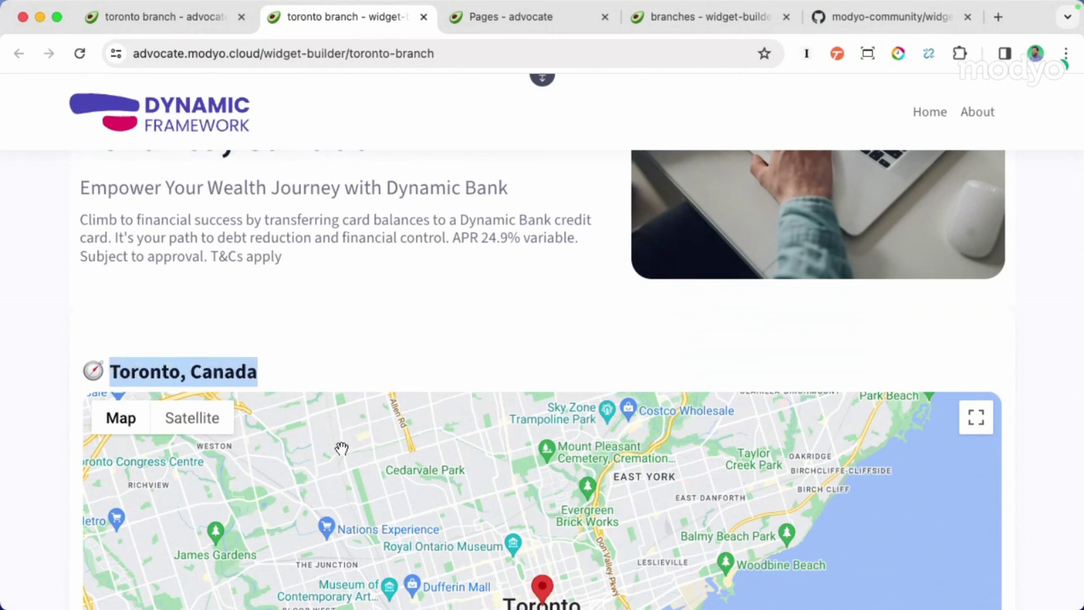
scroll(402, 356, "down", 3)
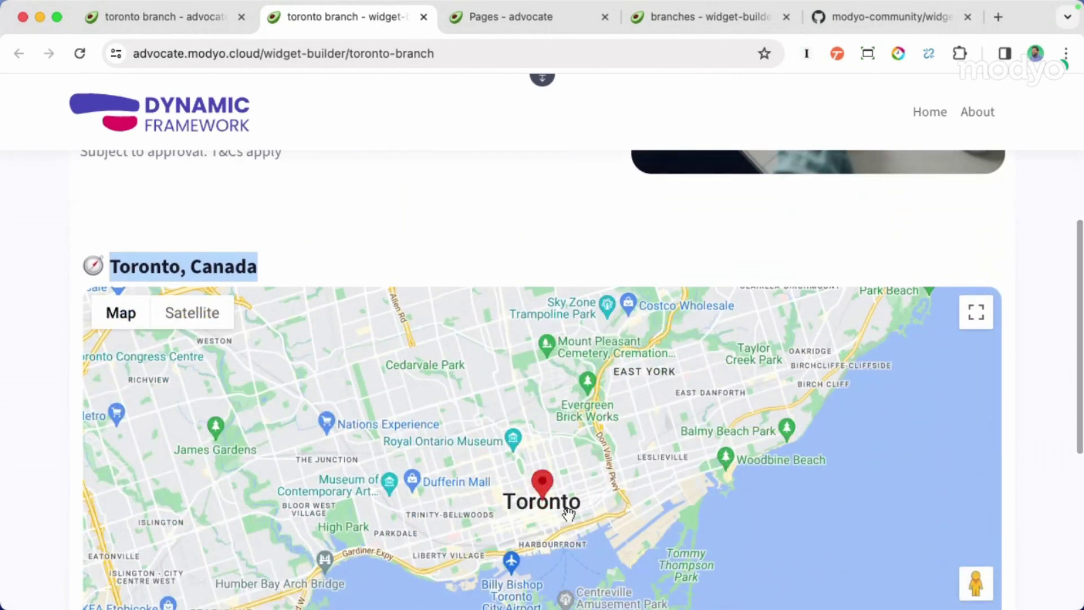
scroll(567, 514, "down", 1)
left_click(1028, 481)
scroll(1028, 481, "down", 2)
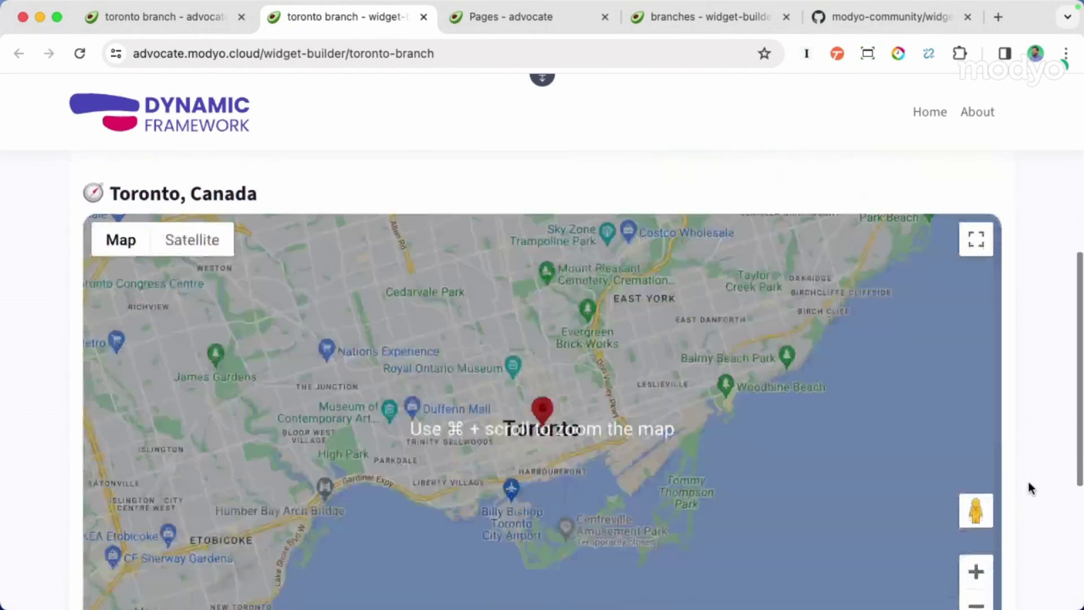
scroll(1027, 482, "down", 2)
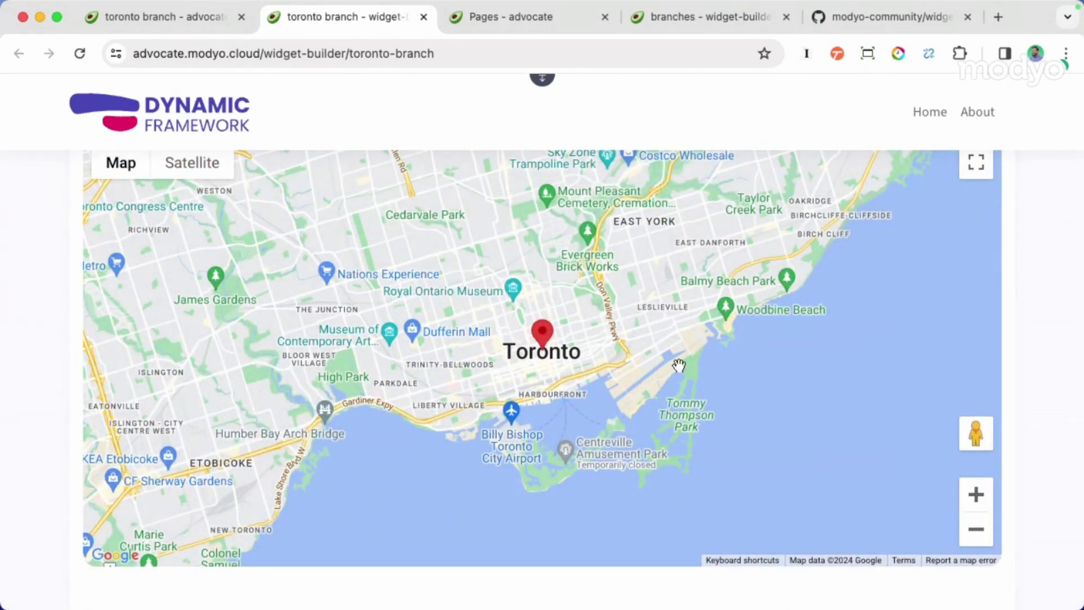